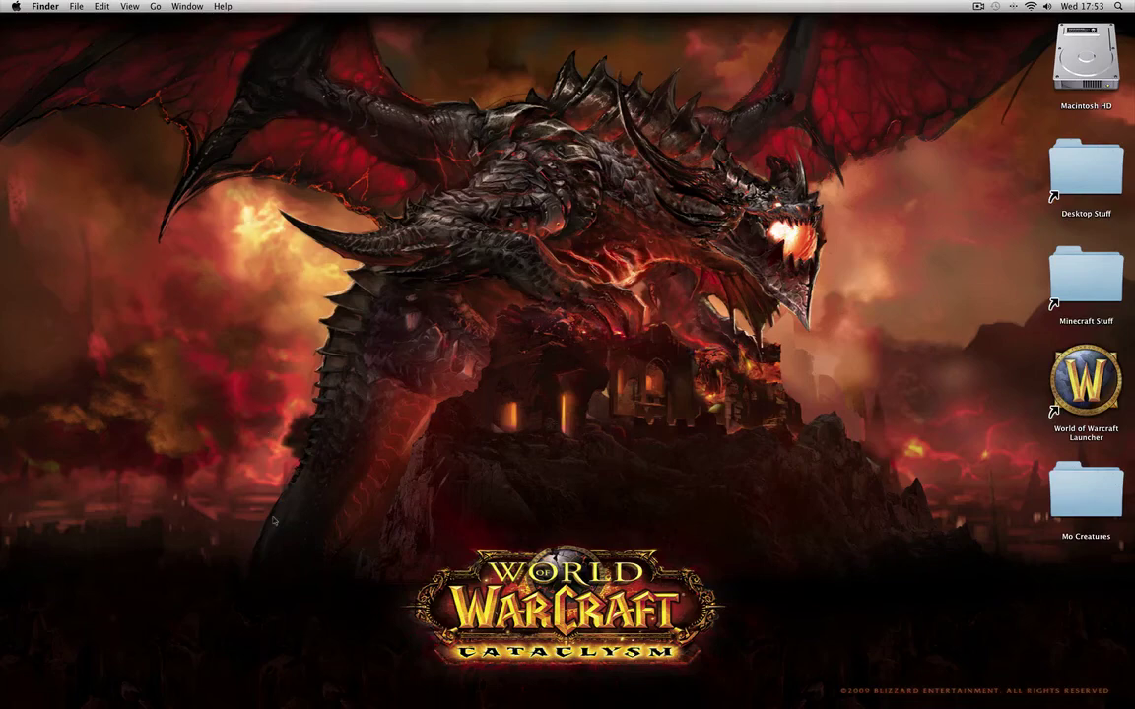
Open the browser and review the Mo' Creatures v2.10 forum thread down to its download and installation section.
click(266, 689)
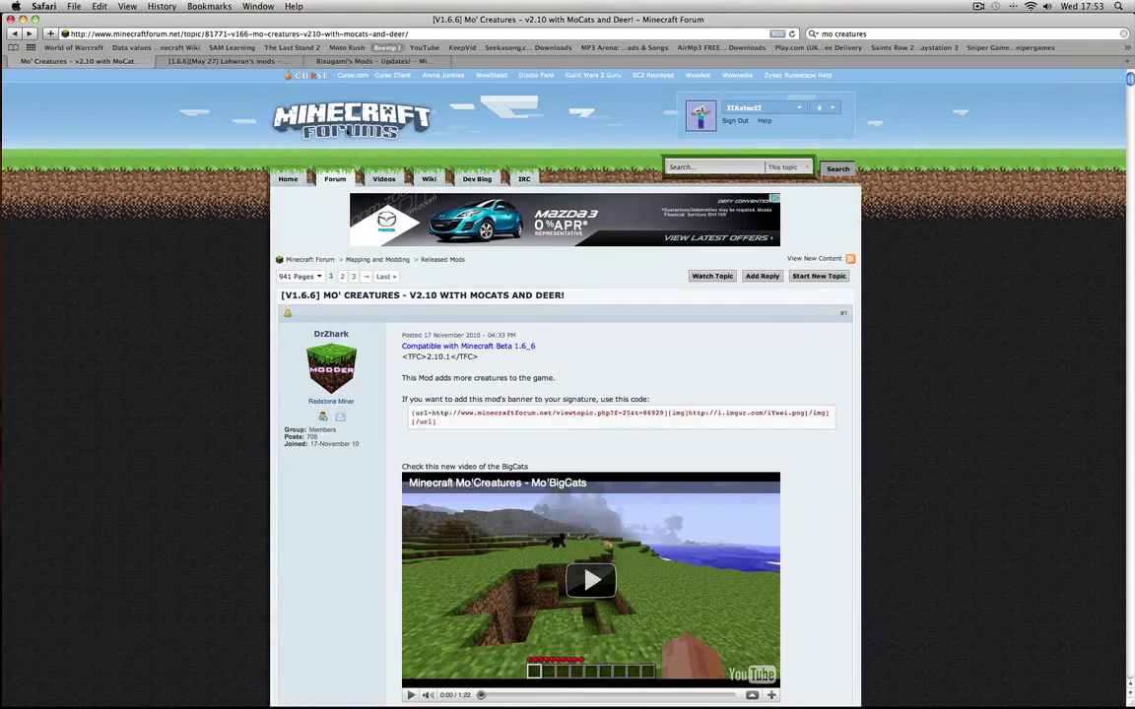
scroll(197, 381, down, 3)
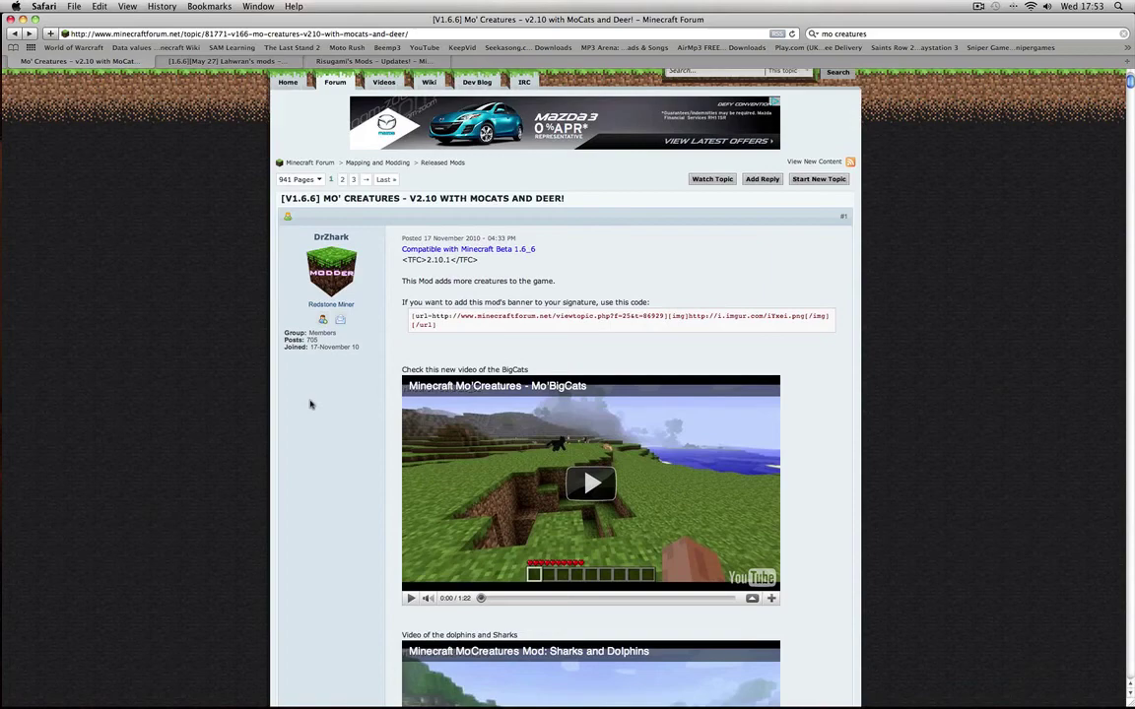
scroll(310, 404, up, 3)
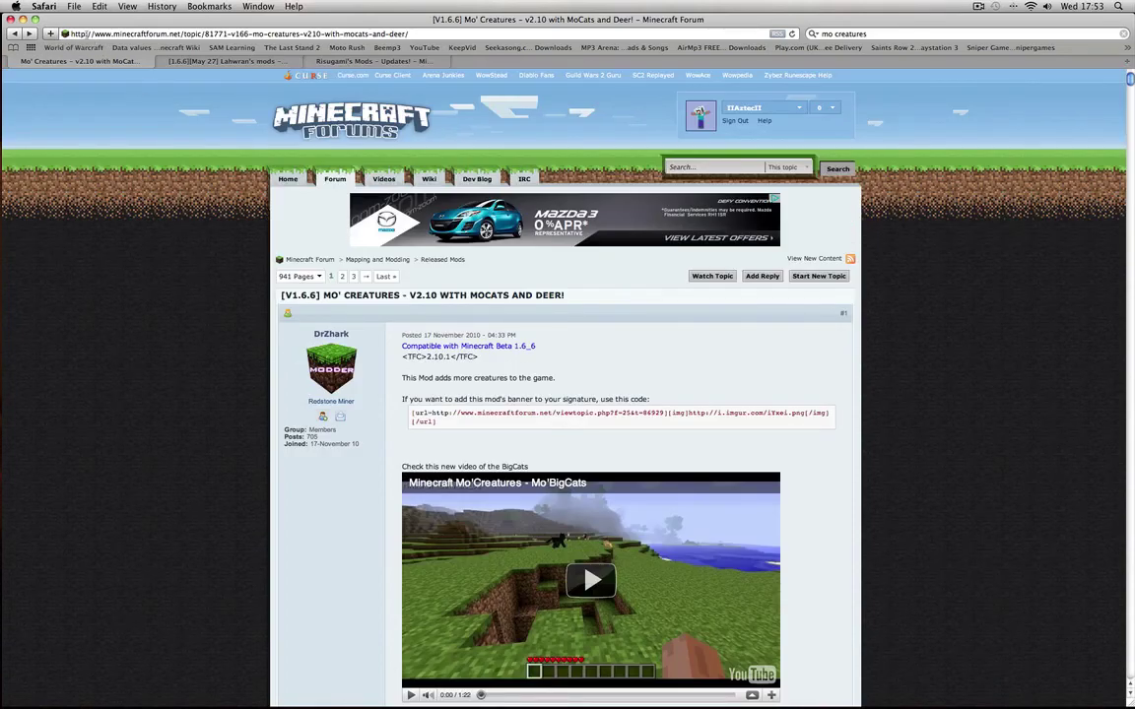
scroll(319, 355, down, 10)
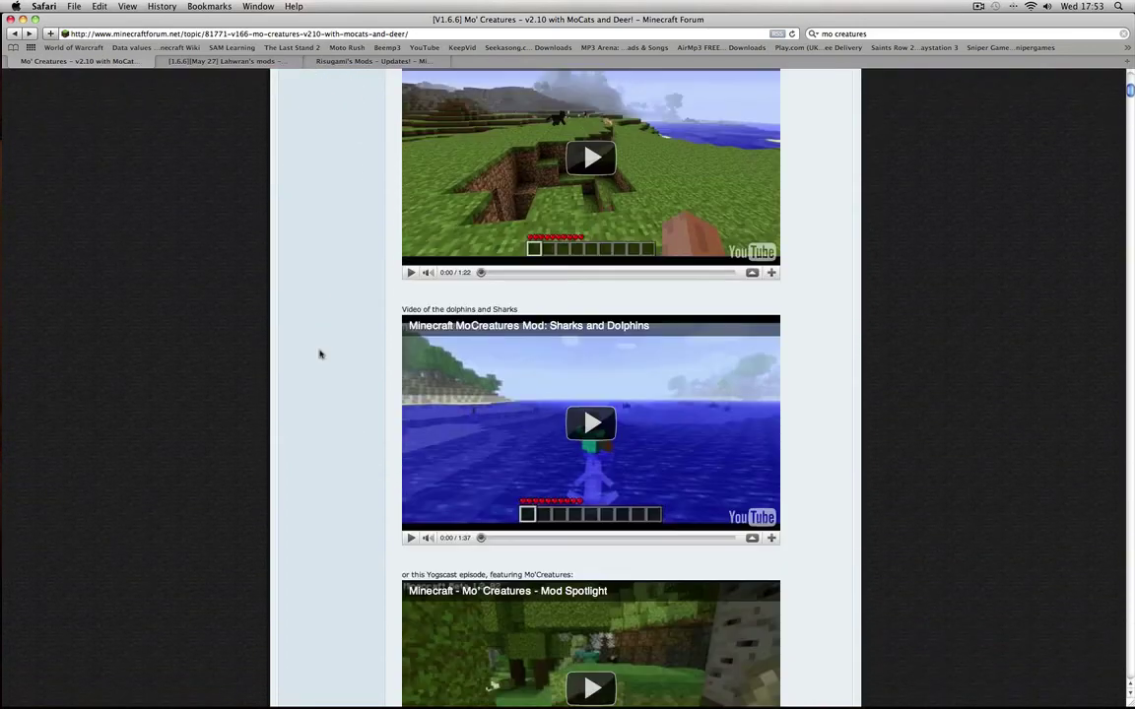
scroll(319, 355, down, 15)
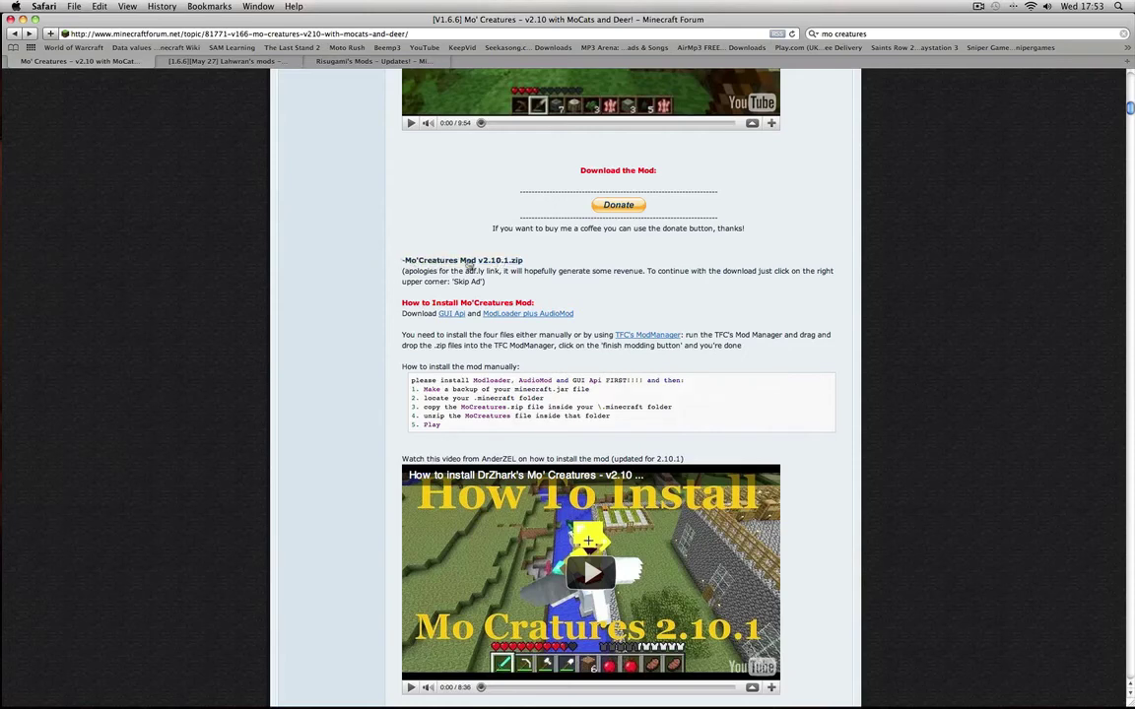
scroll(335, 248, up, 1)
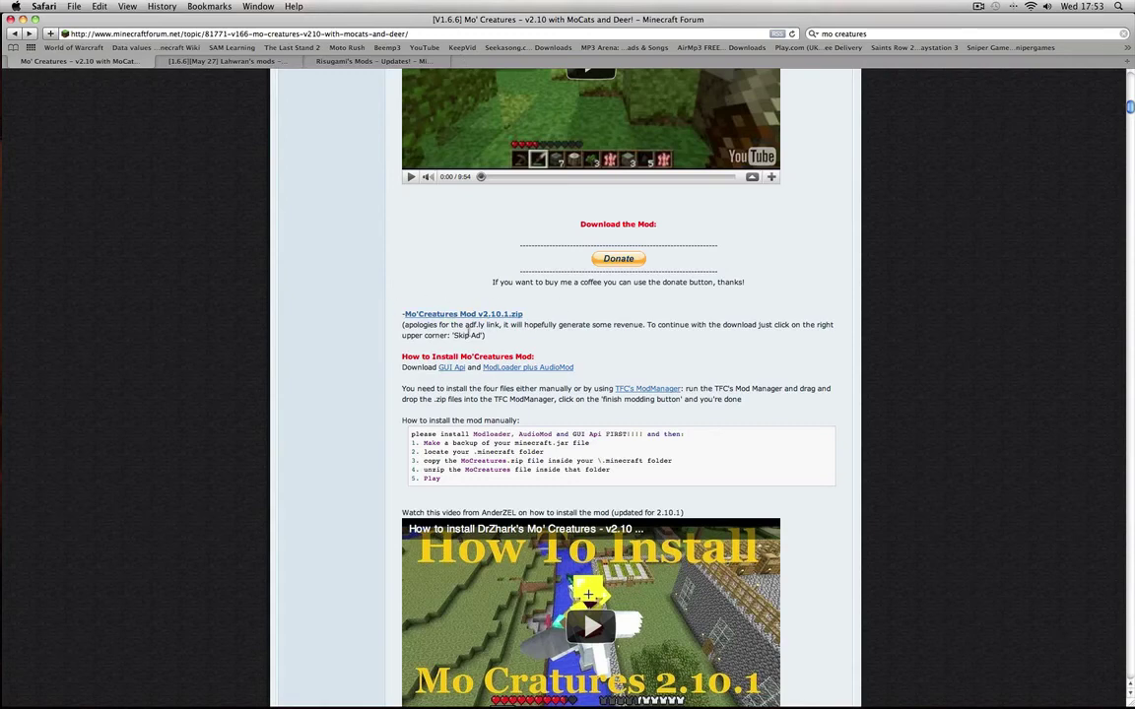
scroll(350, 285, up, 3)
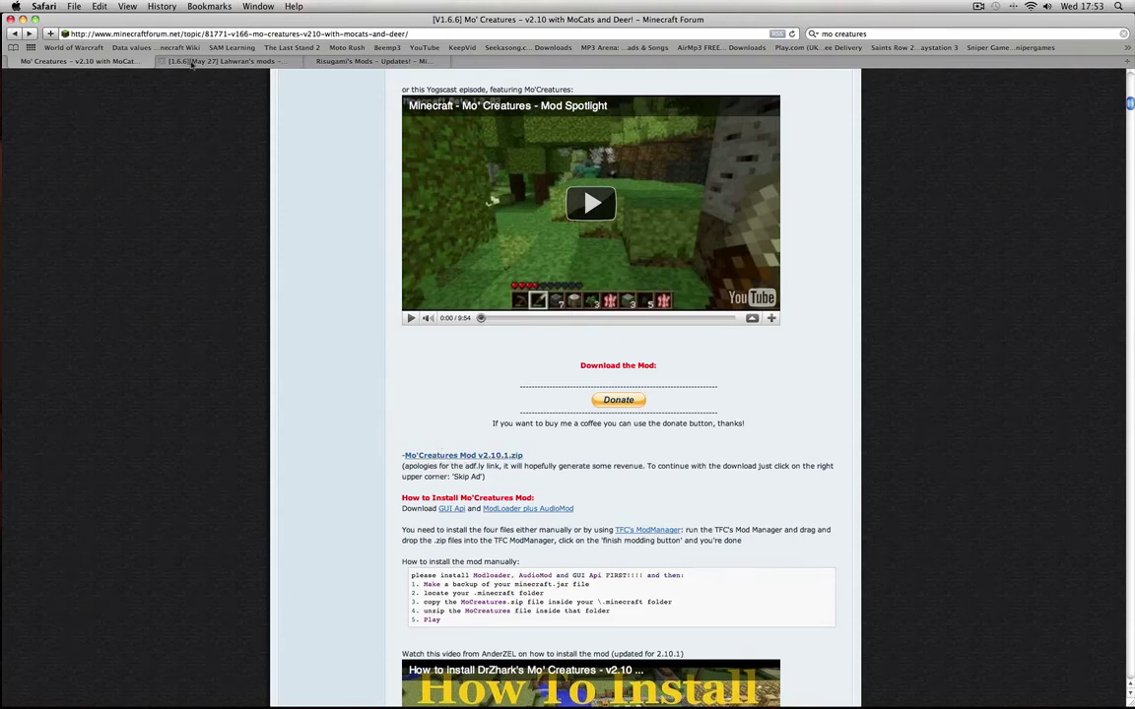
key(super+m)
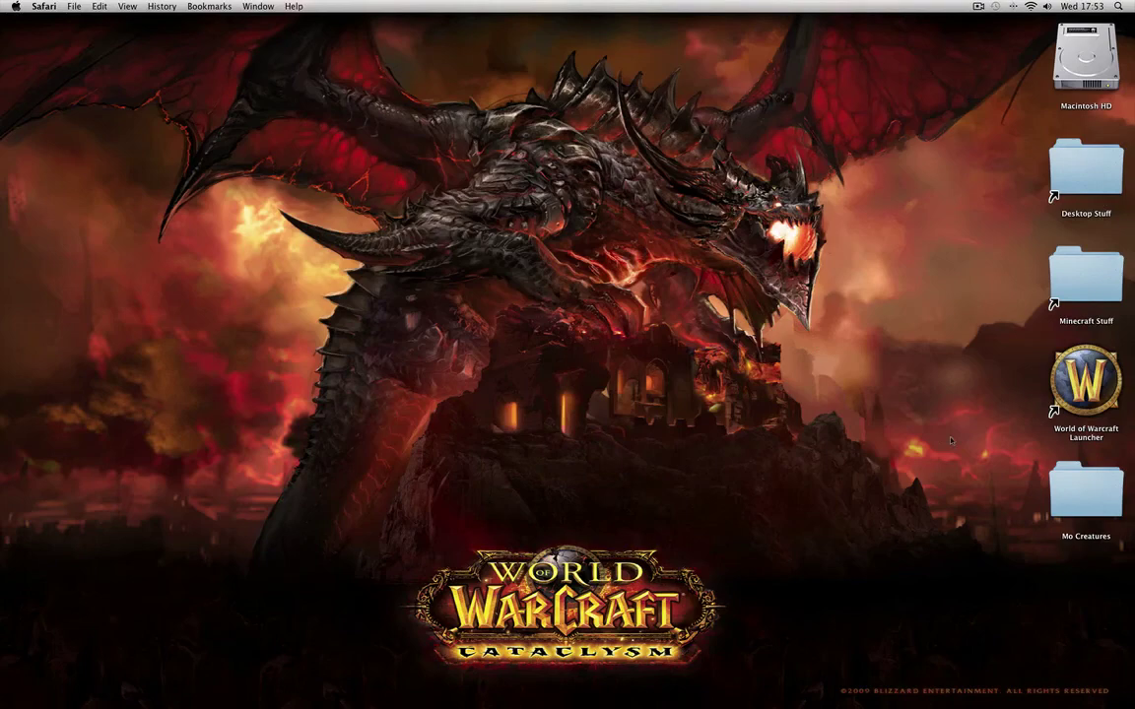
double_click(1086, 493)
key(super+w)
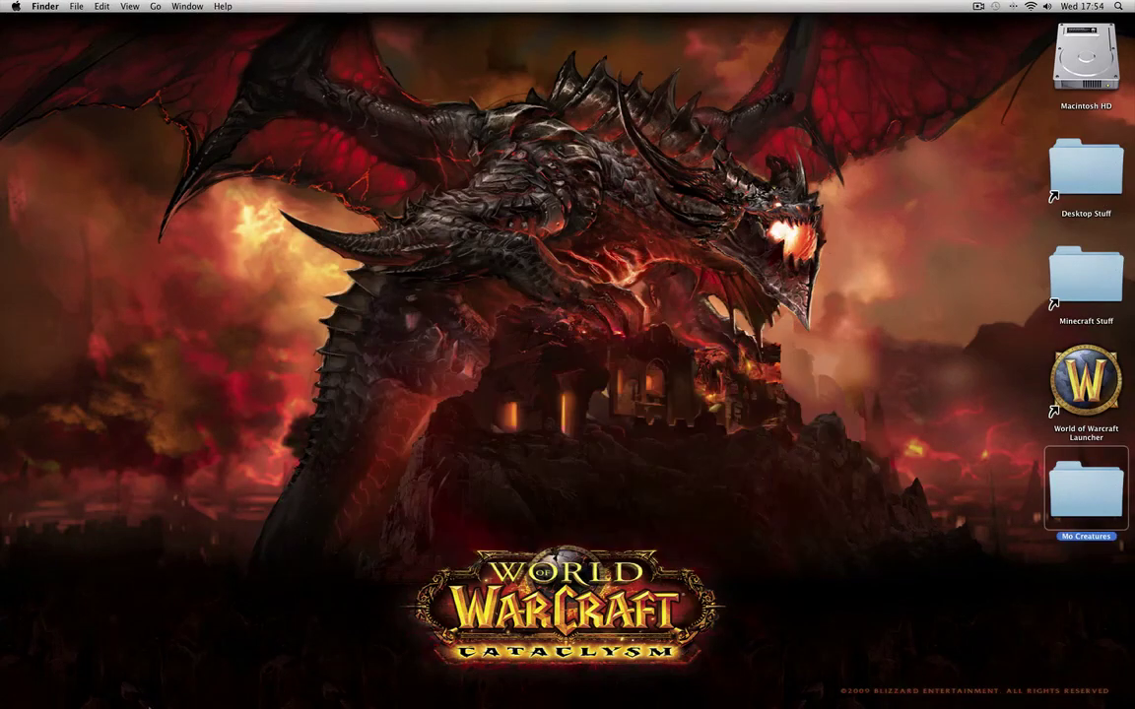
click(264, 690)
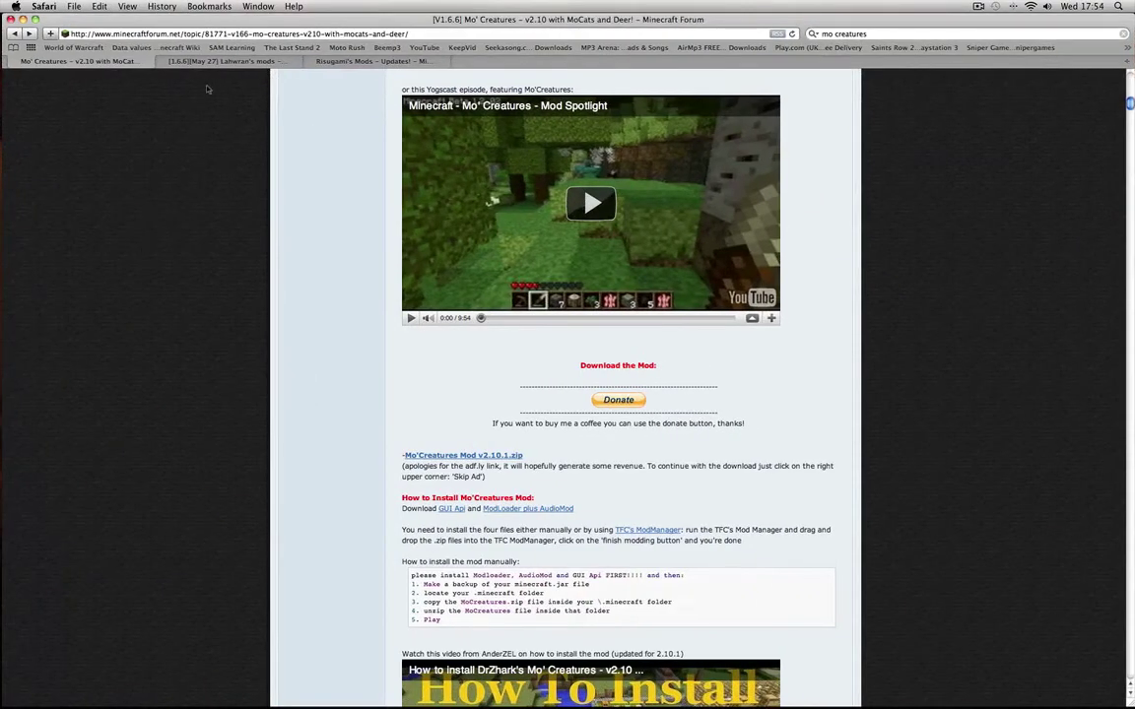
Switch to the WECUI, Zanmini, GUIAPI forum thread and reveal the Gui API spoiler containing the main download link.
click(212, 63)
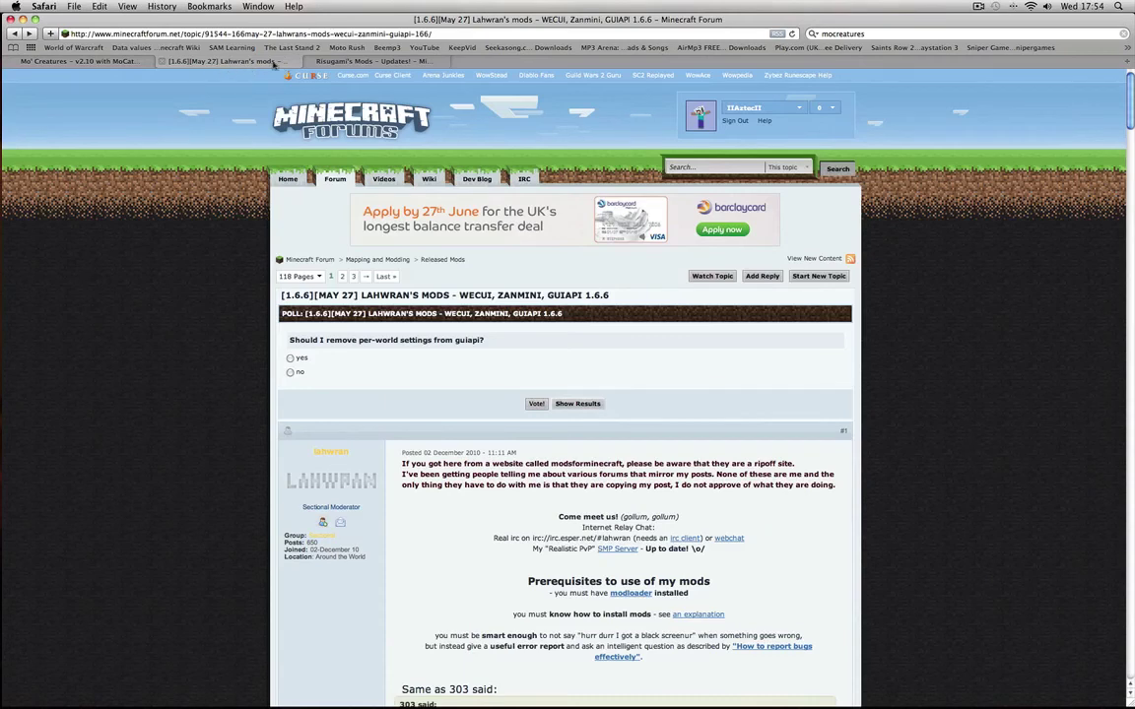
scroll(315, 434, down, 4)
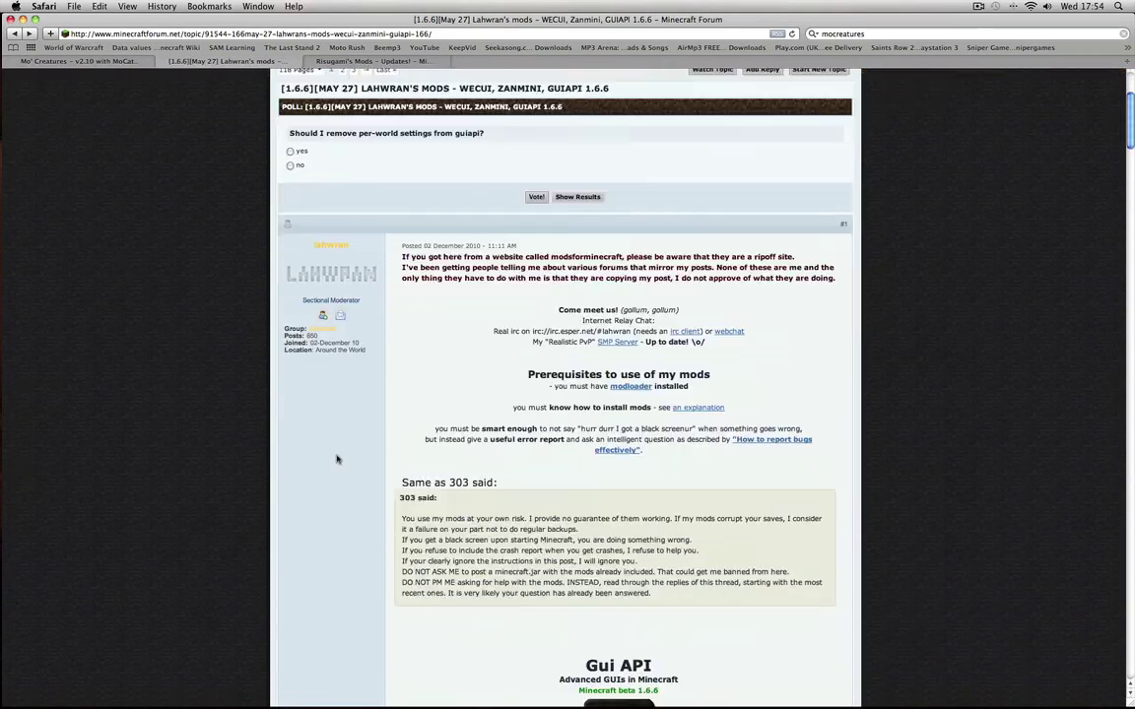
scroll(336, 459, down, 6)
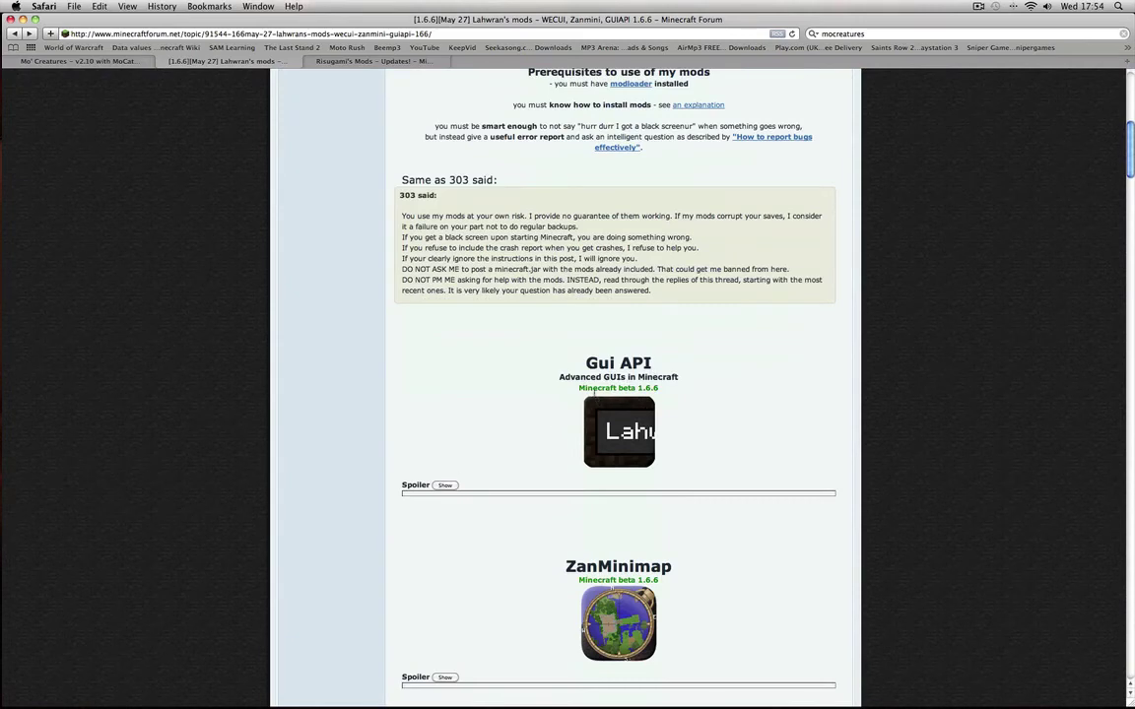
click(444, 486)
scroll(340, 443, down, 2)
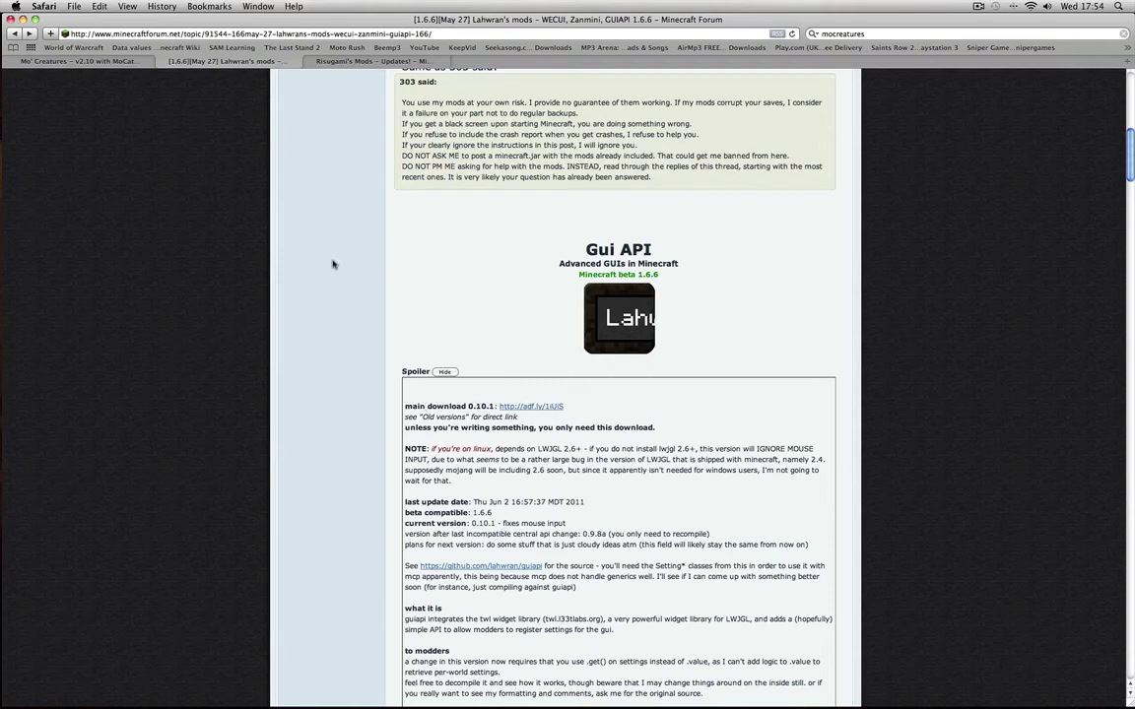
scroll(316, 256, up, 4)
Switch to the thread hosting ModLoader and locate the ModLoader Beta 1.6.6 and AudioMod Beta 1.6.5 download links.
click(328, 63)
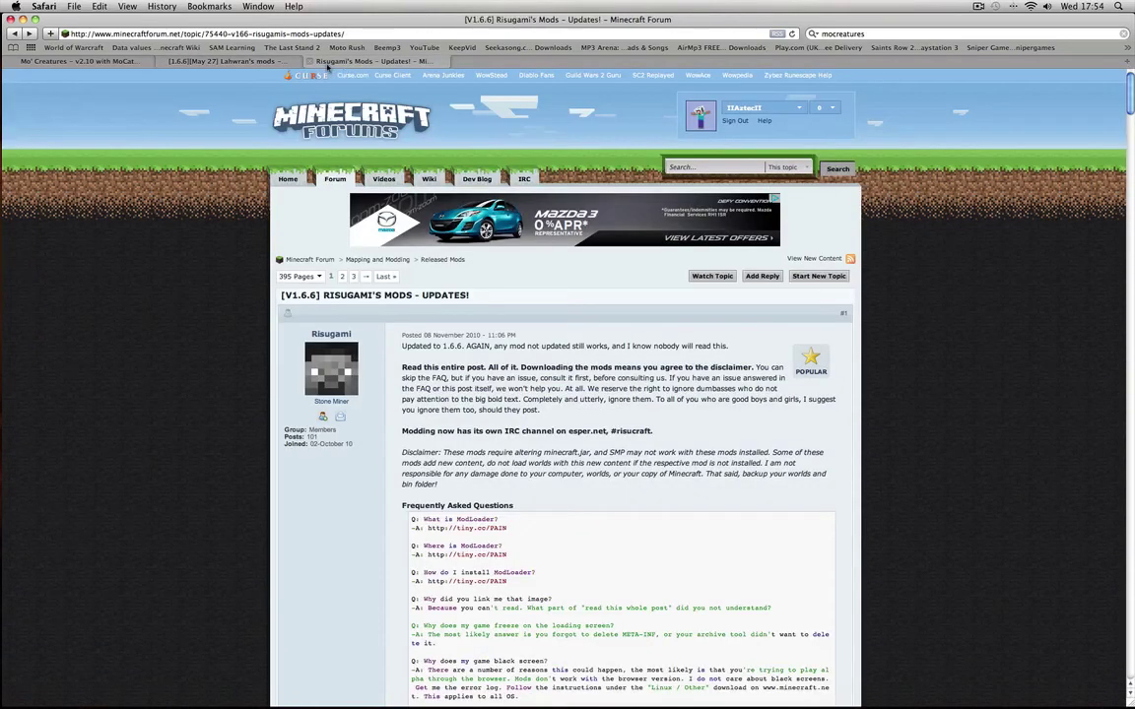
scroll(396, 357, down, 2)
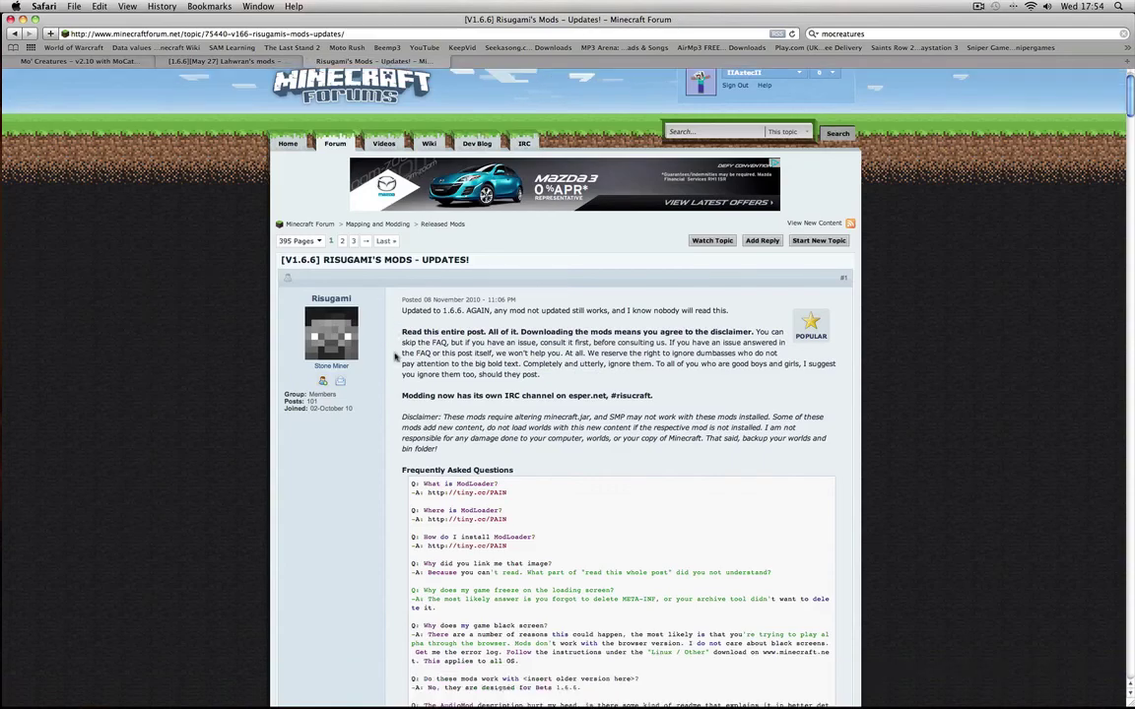
scroll(396, 358, down, 15)
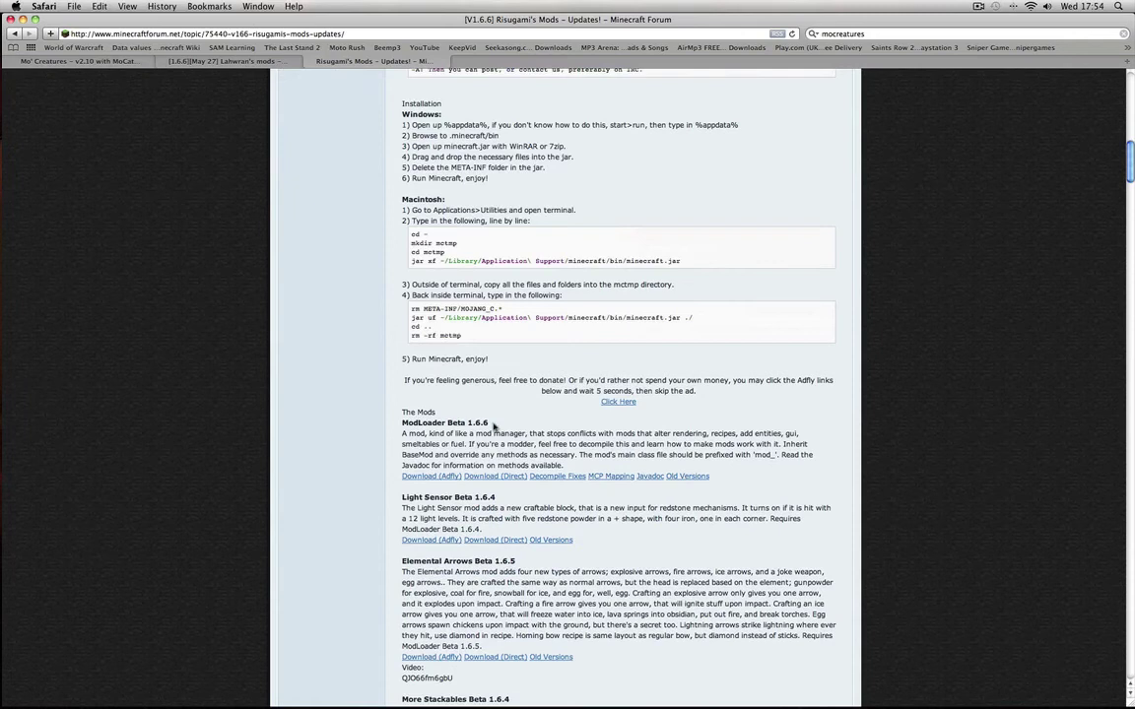
drag(468, 422, 500, 422)
click(476, 423)
scroll(315, 404, down, 6)
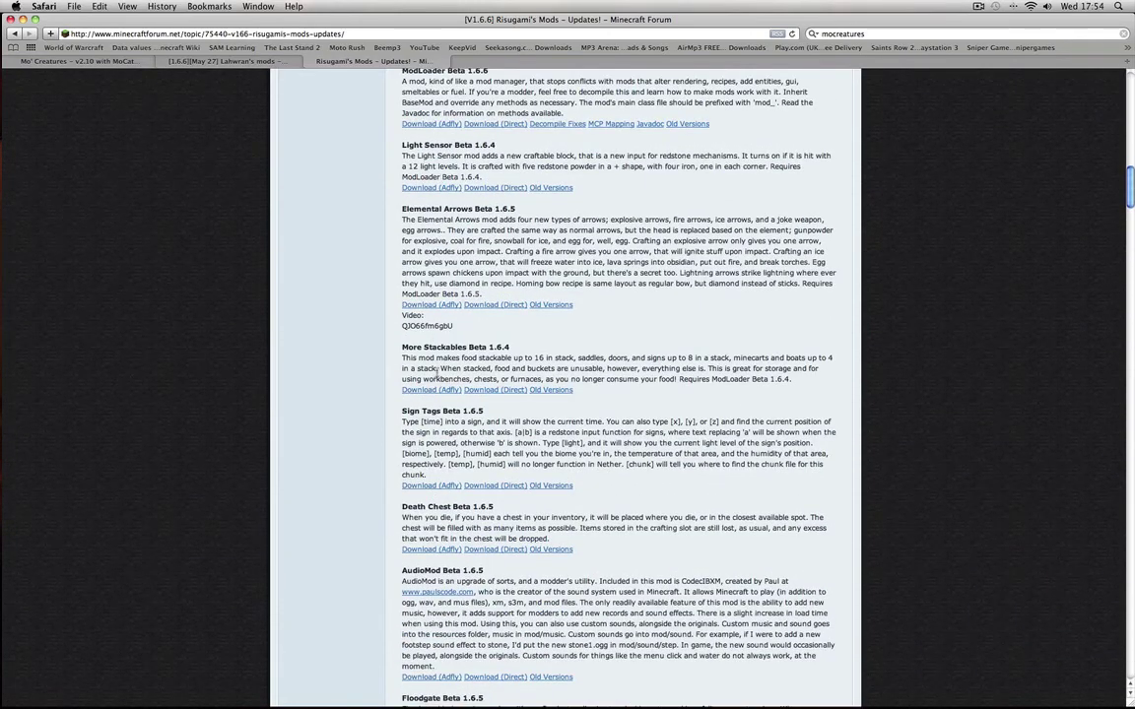
scroll(437, 374, down, 2)
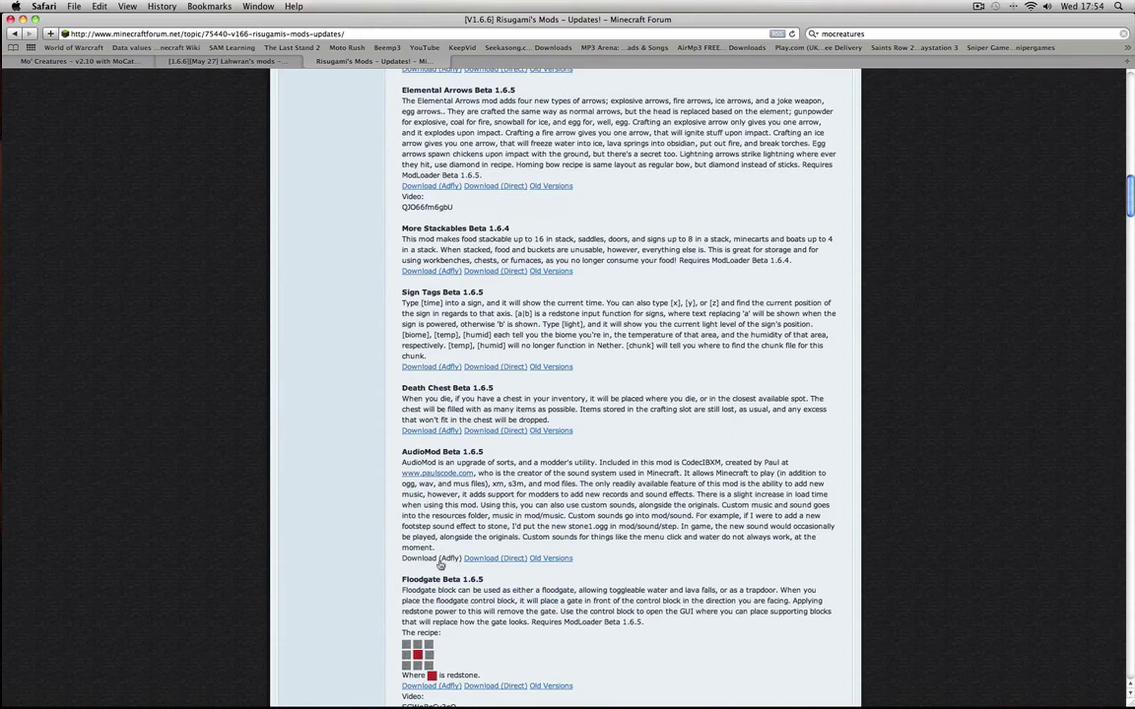
Close all three Minecraft forum pages in the browser.
key(super+w)
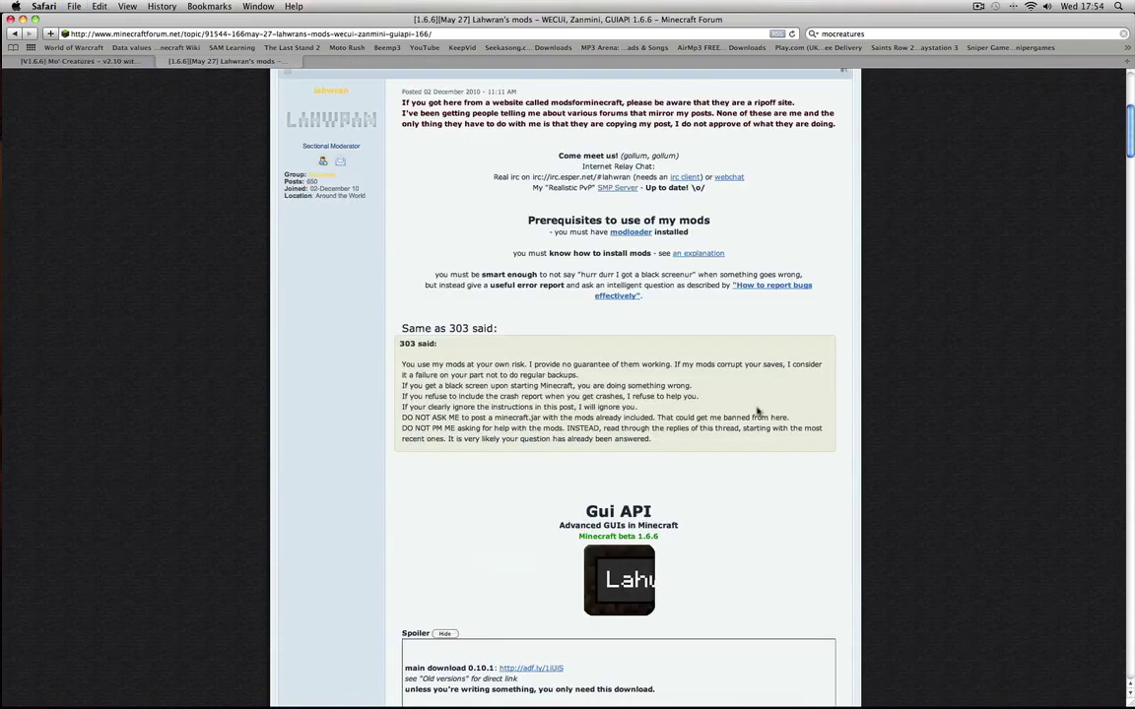
key(super+w)
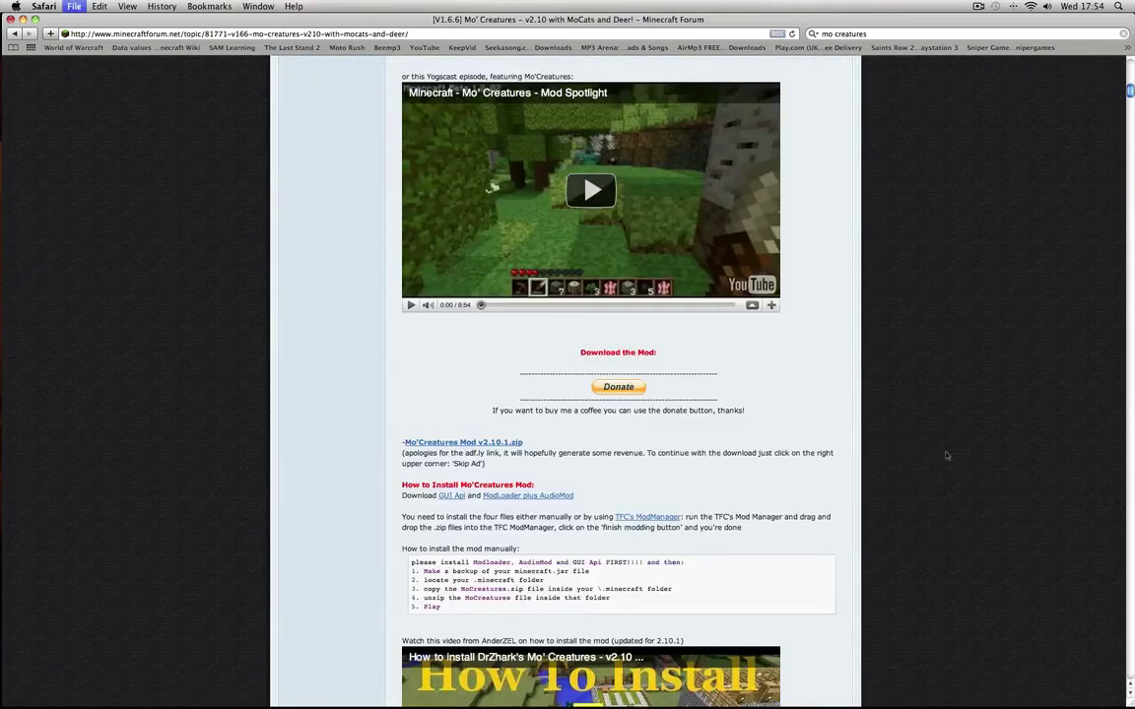
key(super+w)
Check the mod folders inside the desktop's Mo Creatures folder, and close its window.
double_click(1050, 477)
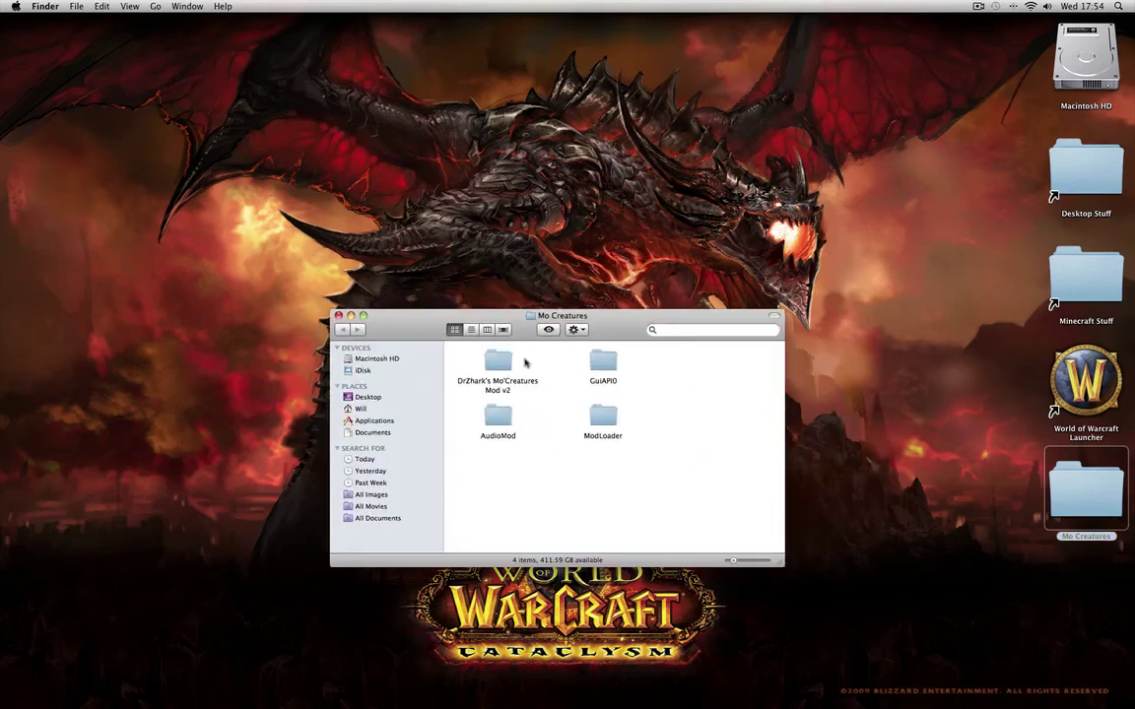
key(super+a)
click(338, 315)
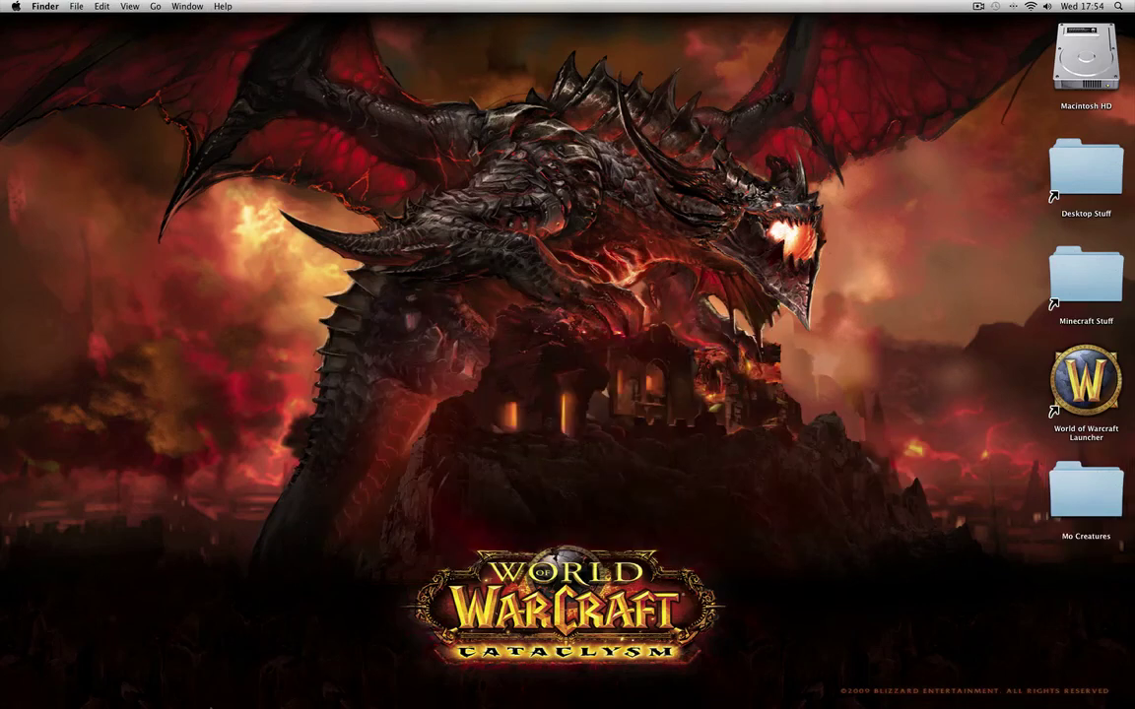
mouse_move(188, 693)
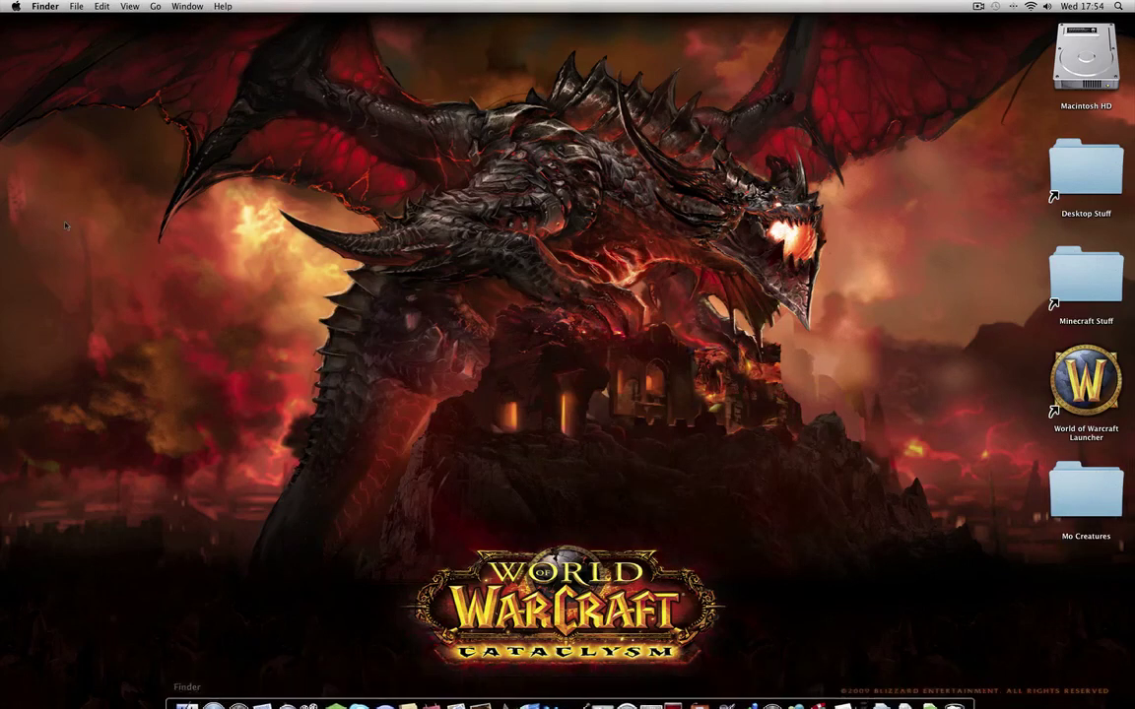
click(16, 6)
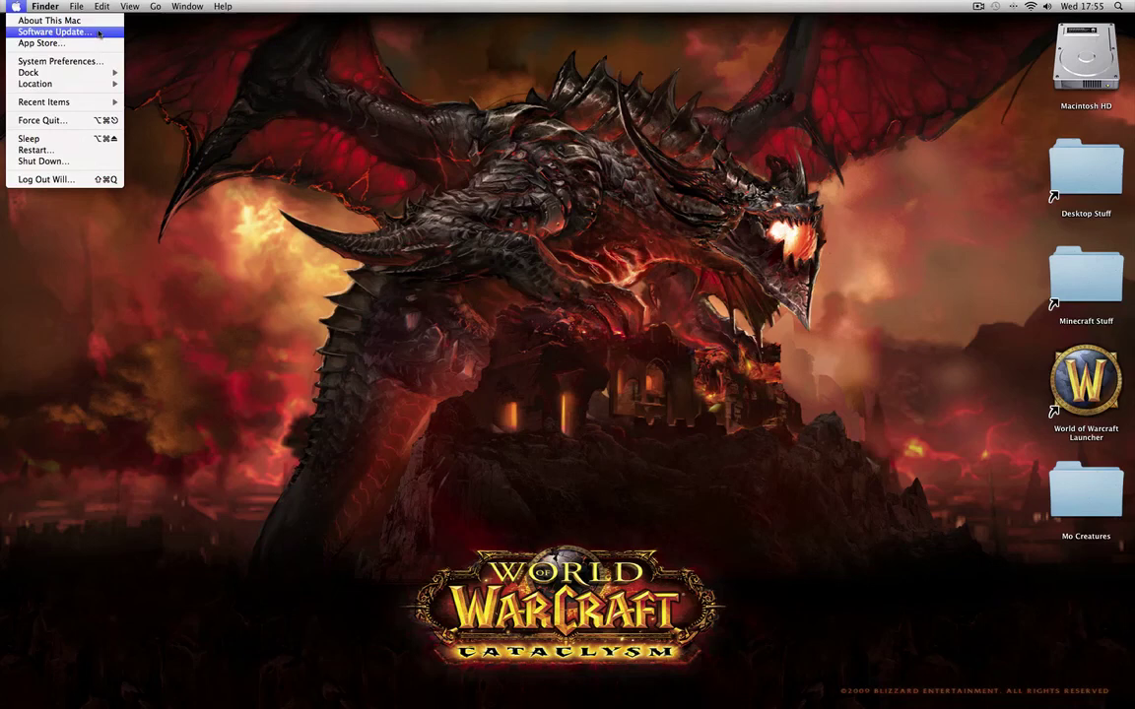
click(262, 122)
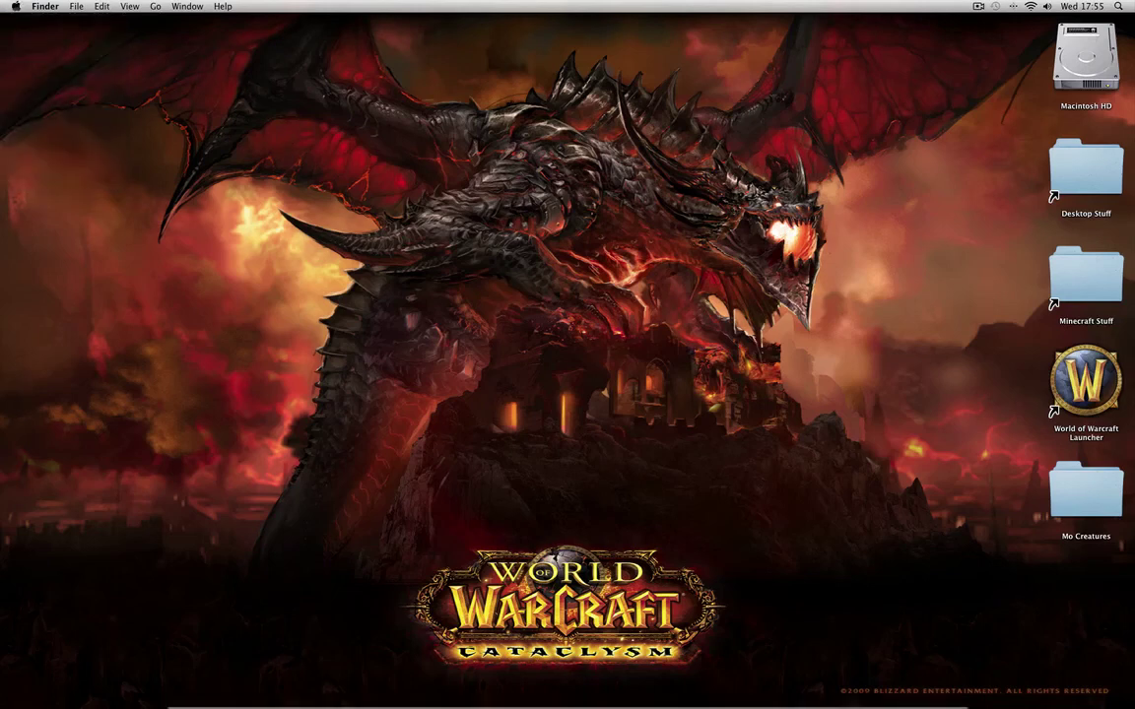
In a new Finder window, go to the home folder's Library/Application Support/minecraft/bin folder.
click(185, 688)
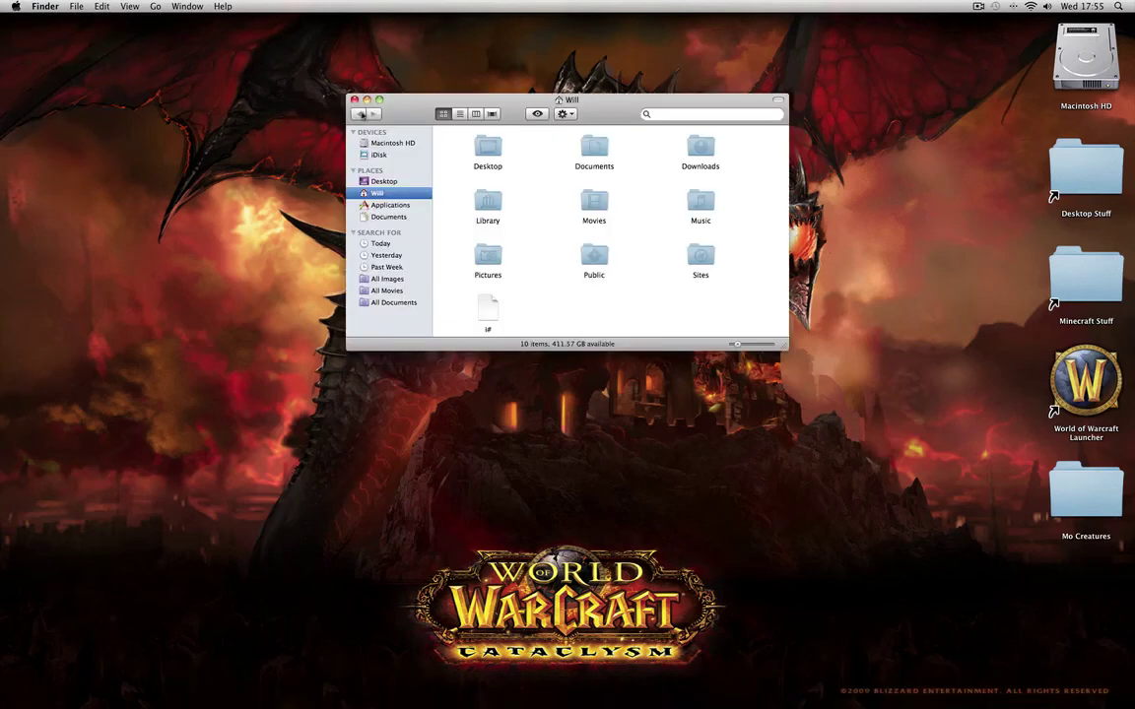
drag(400, 103, 398, 104)
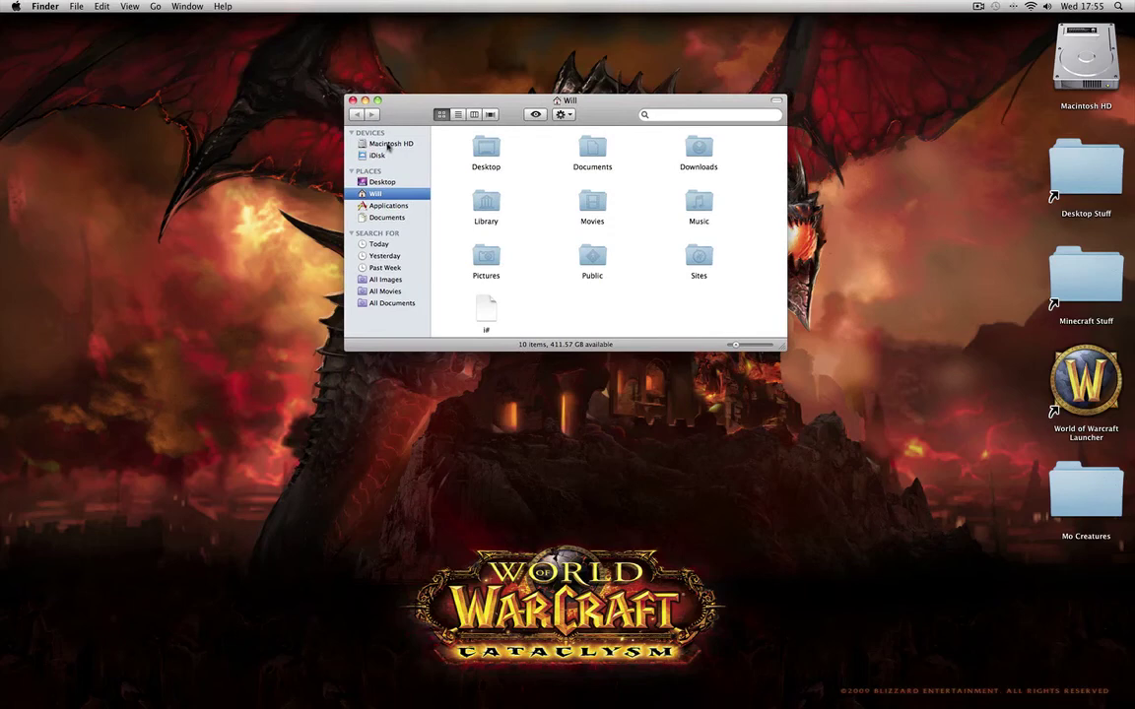
click(389, 144)
click(365, 194)
double_click(486, 202)
click(484, 150)
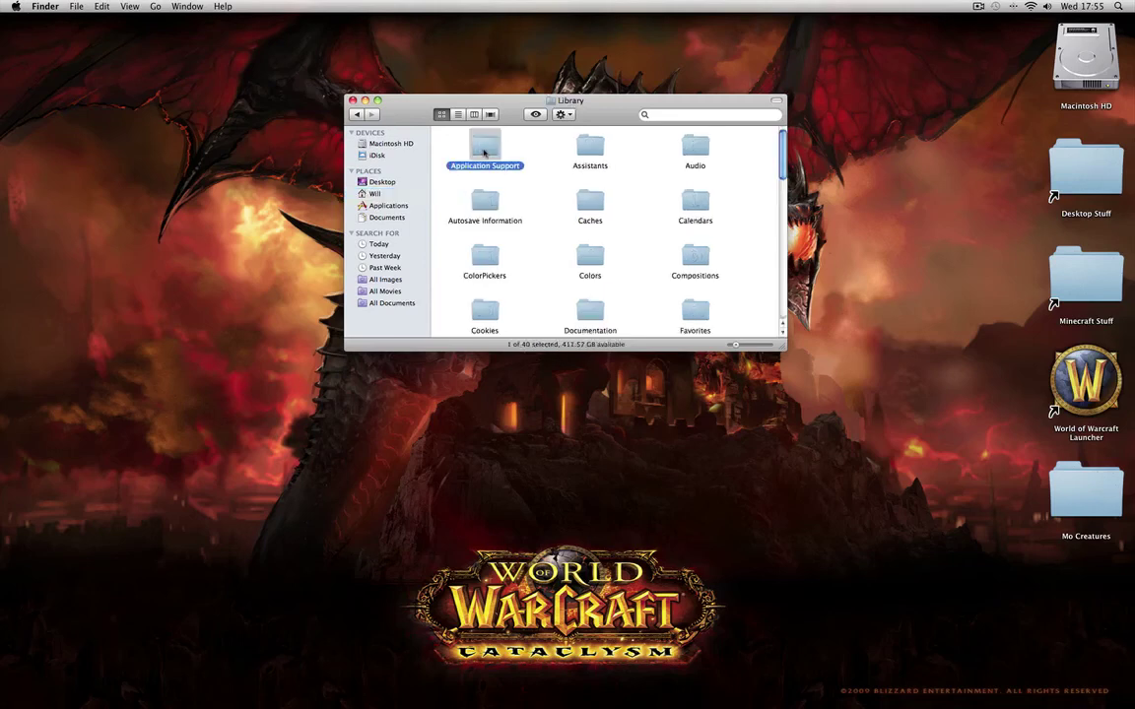
double_click(484, 150)
double_click(484, 256)
drag(412, 106, 233, 153)
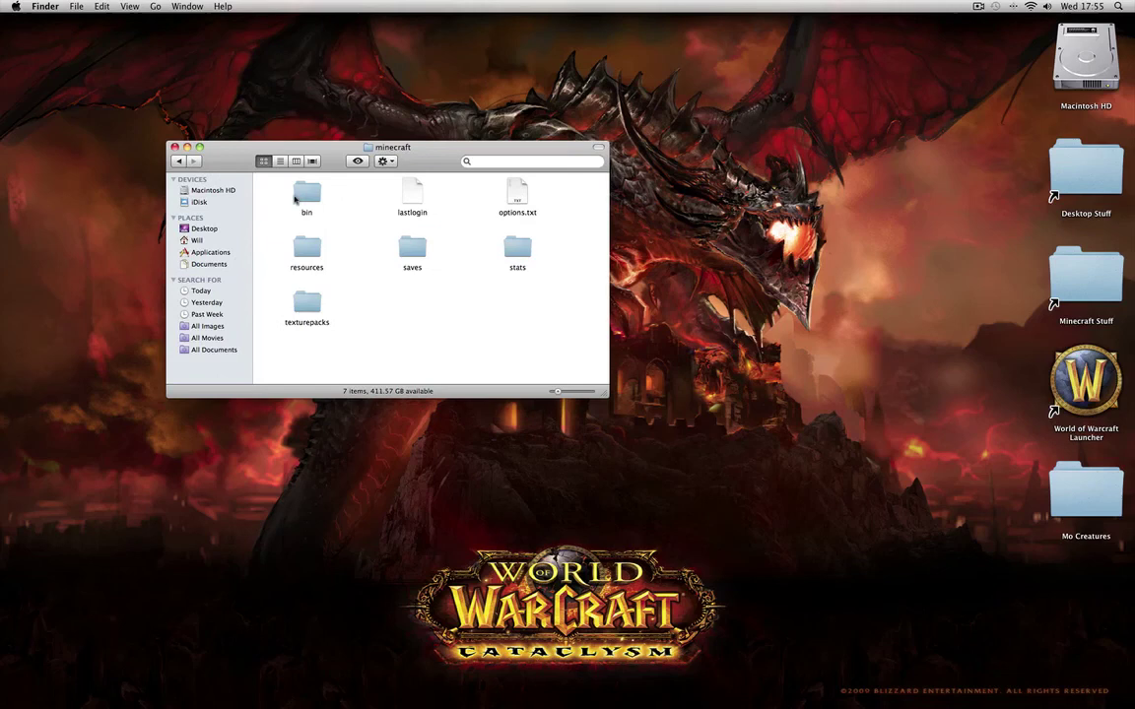
double_click(296, 196)
Compress minecraft.jar in the bin folder and extract the resulting minecraft.jar.zip.
right_click(415, 243)
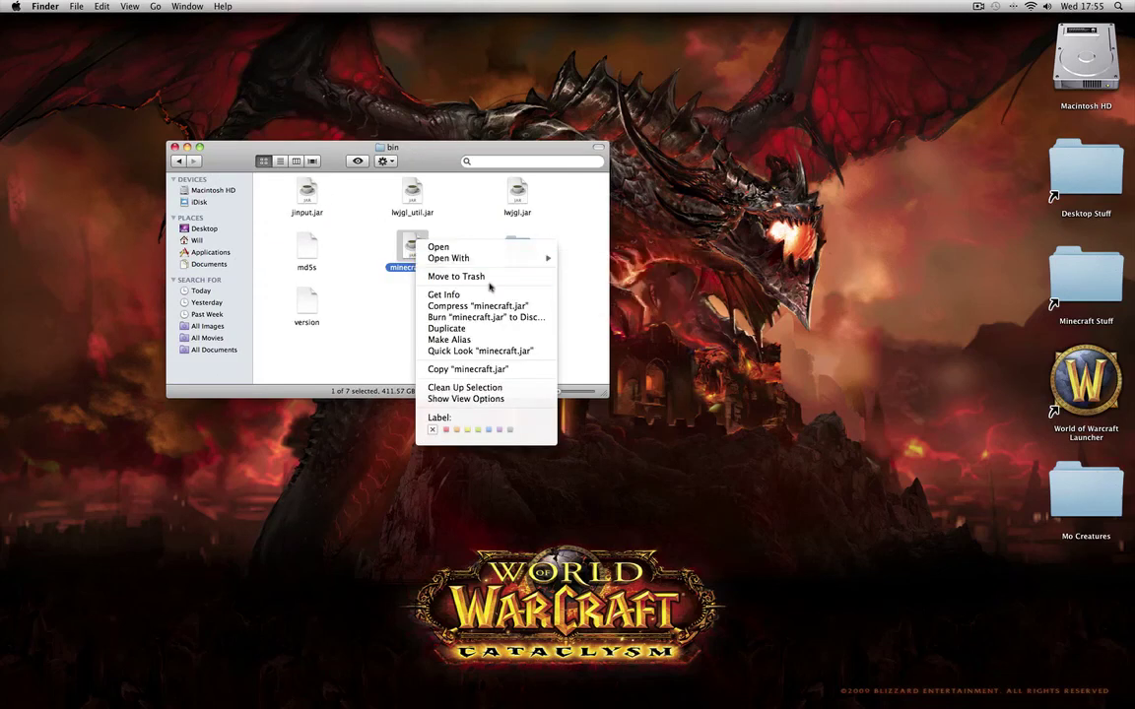
click(362, 280)
right_click(410, 241)
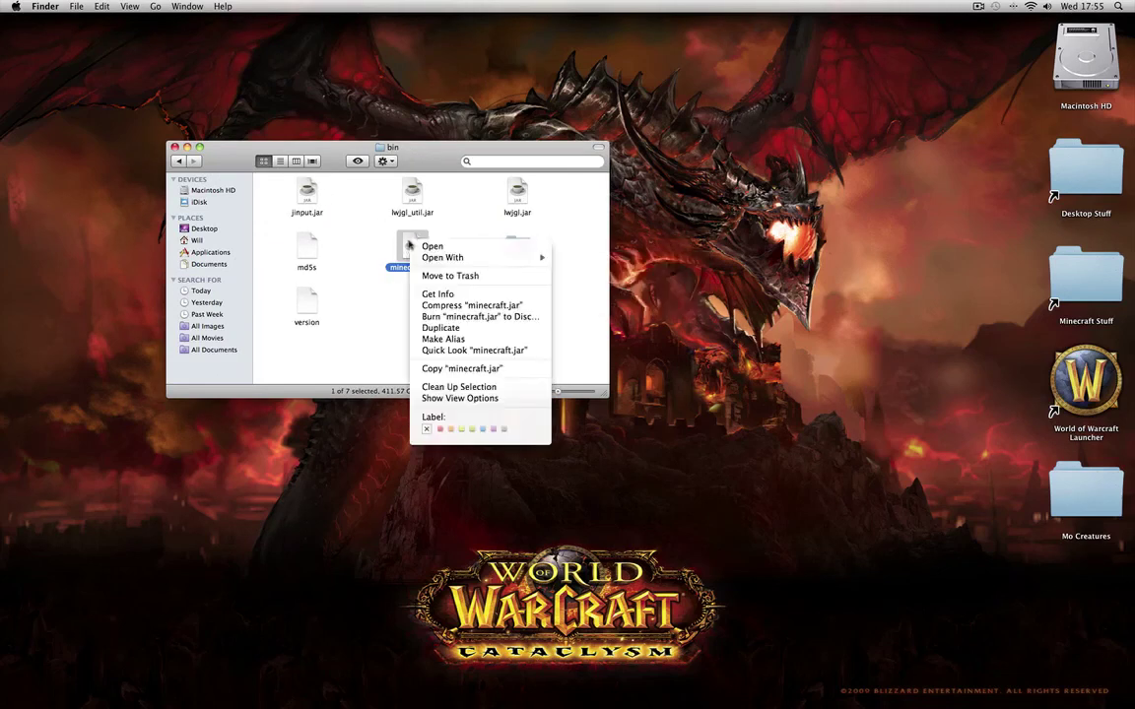
click(435, 307)
double_click(412, 300)
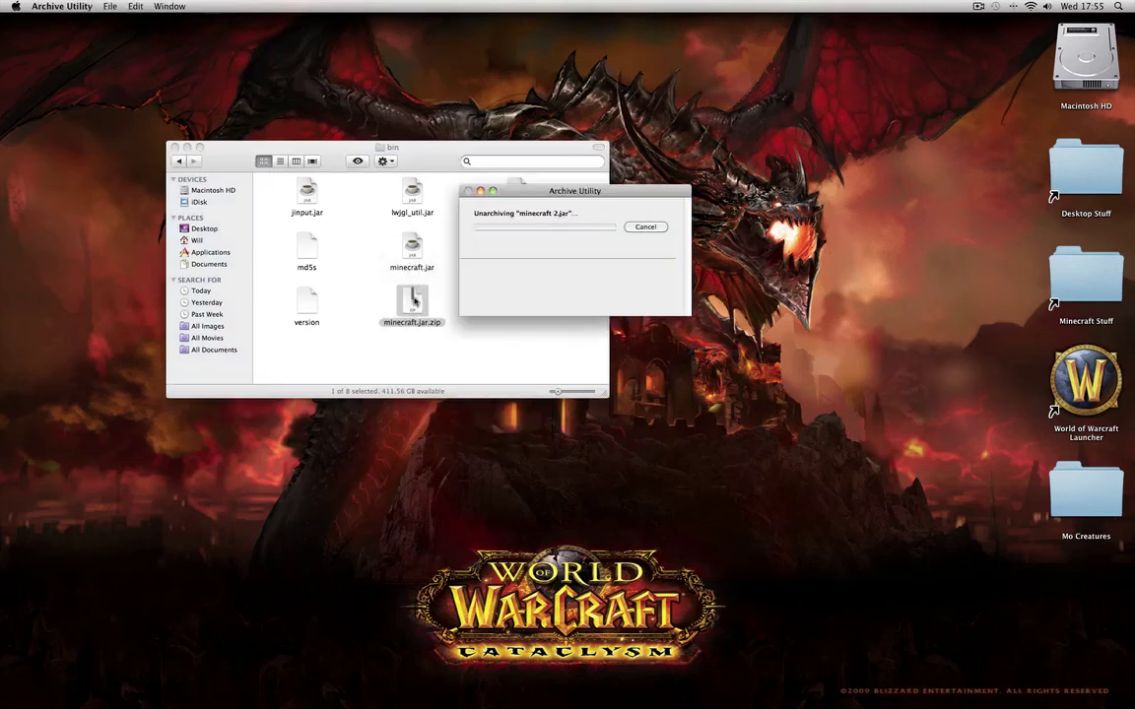
Move minecraft.jar.zip and the original minecraft.jar file from the bin folder to the Trash.
right_click(419, 301)
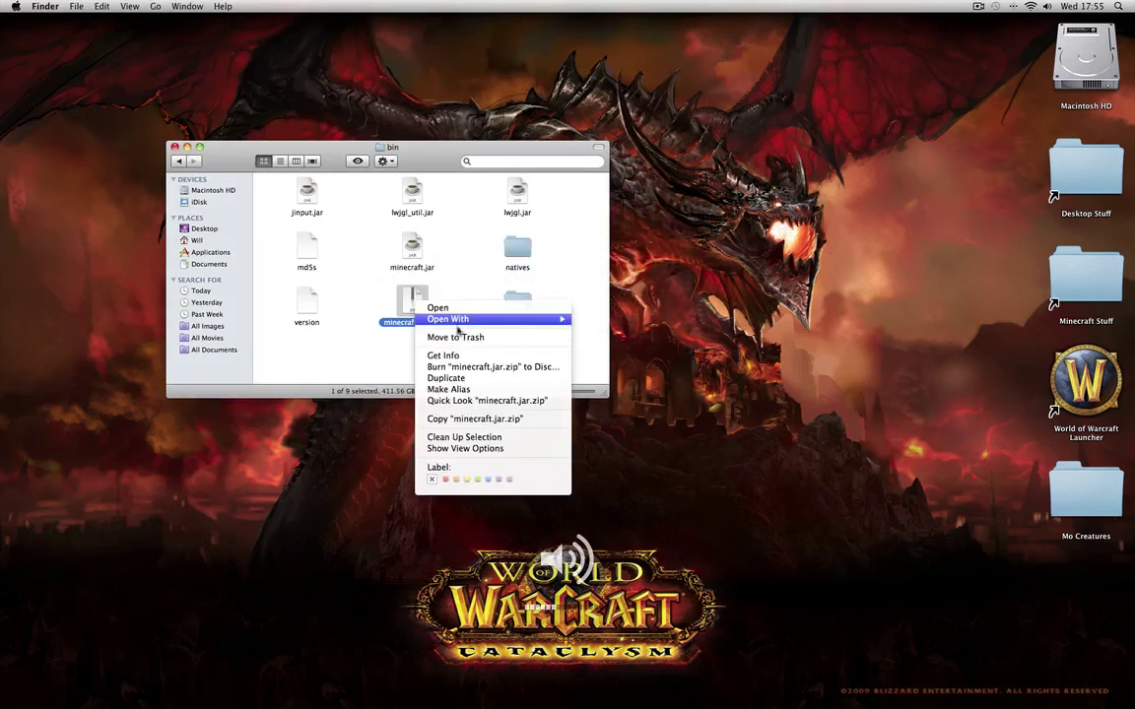
click(453, 342)
right_click(414, 251)
click(448, 297)
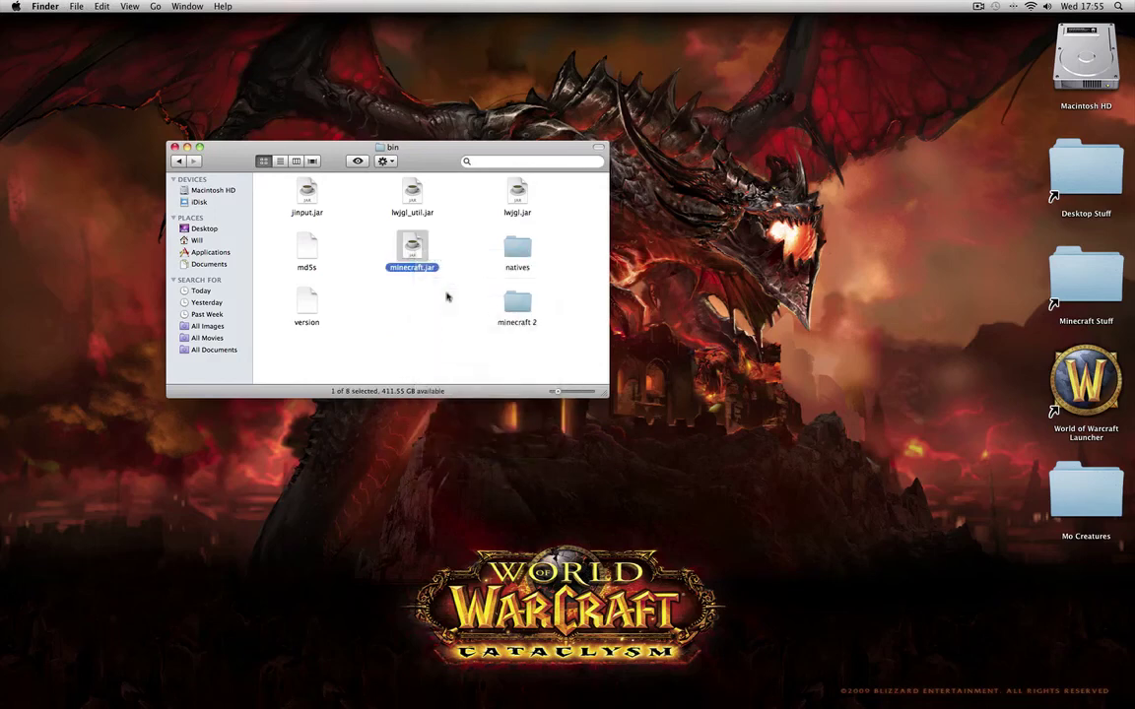
right_click(412, 241)
click(464, 272)
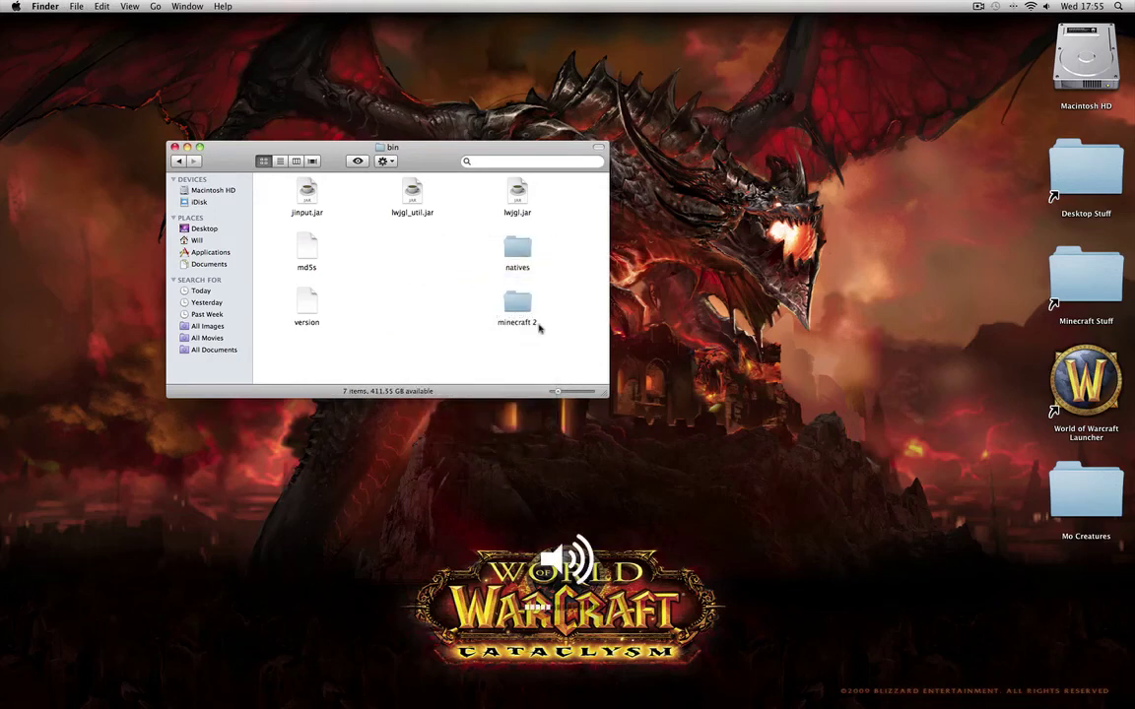
Move the minecraft 2 folder into the deleted jar's place and rename it minecraft.jar, accepting the added .jar extension.
drag(530, 318, 420, 283)
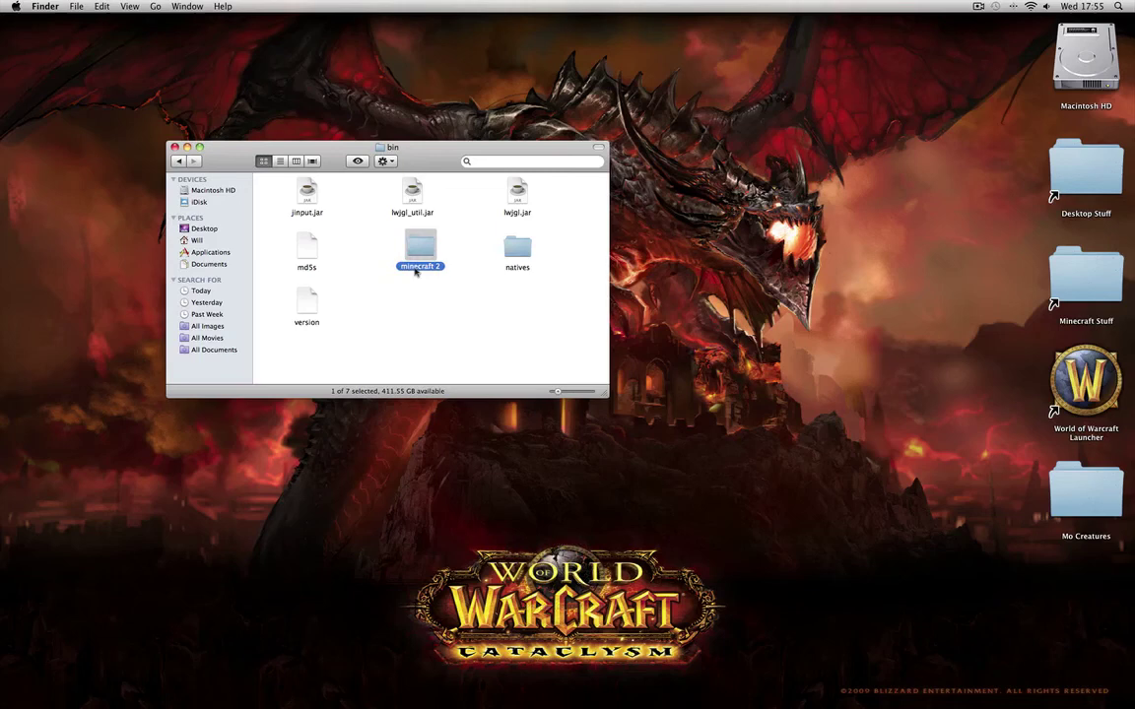
key(Return)
text(minecraft)
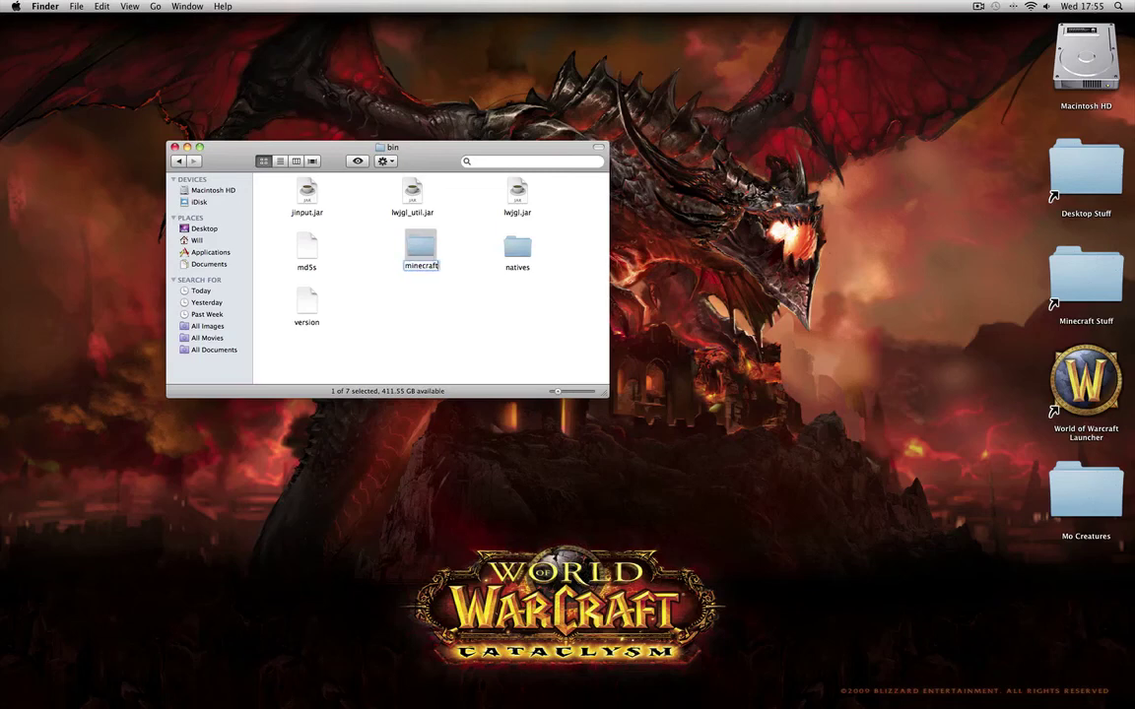
text(.jar)
key(Return)
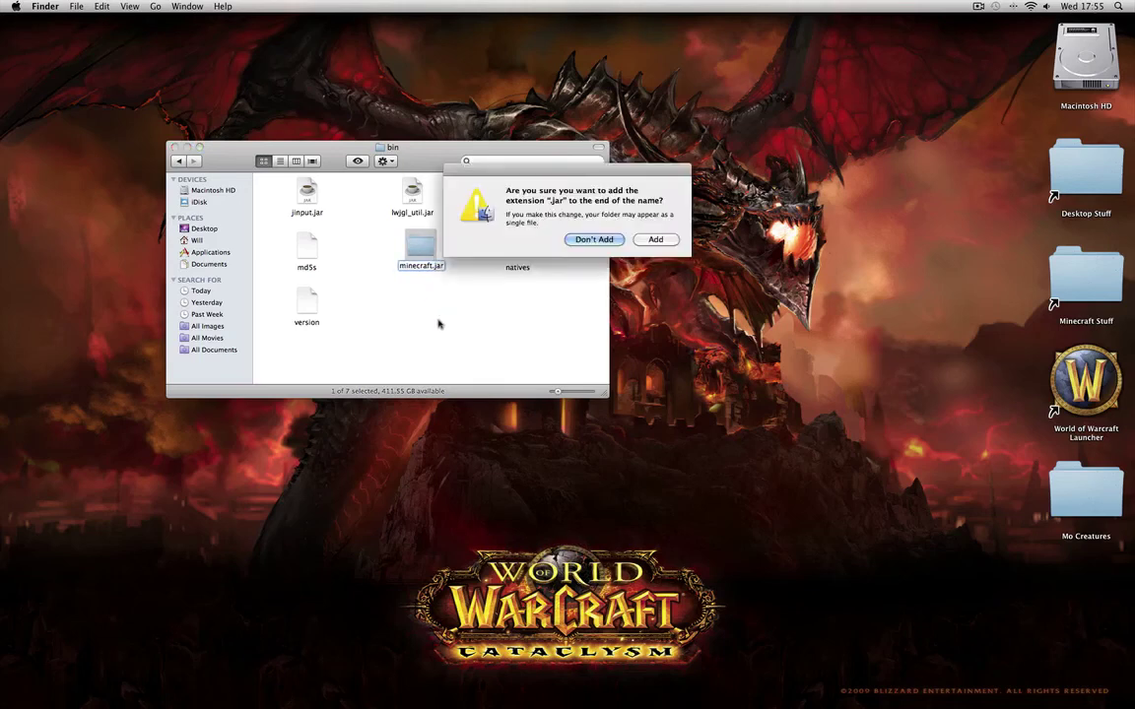
click(648, 242)
right_click(402, 264)
click(423, 331)
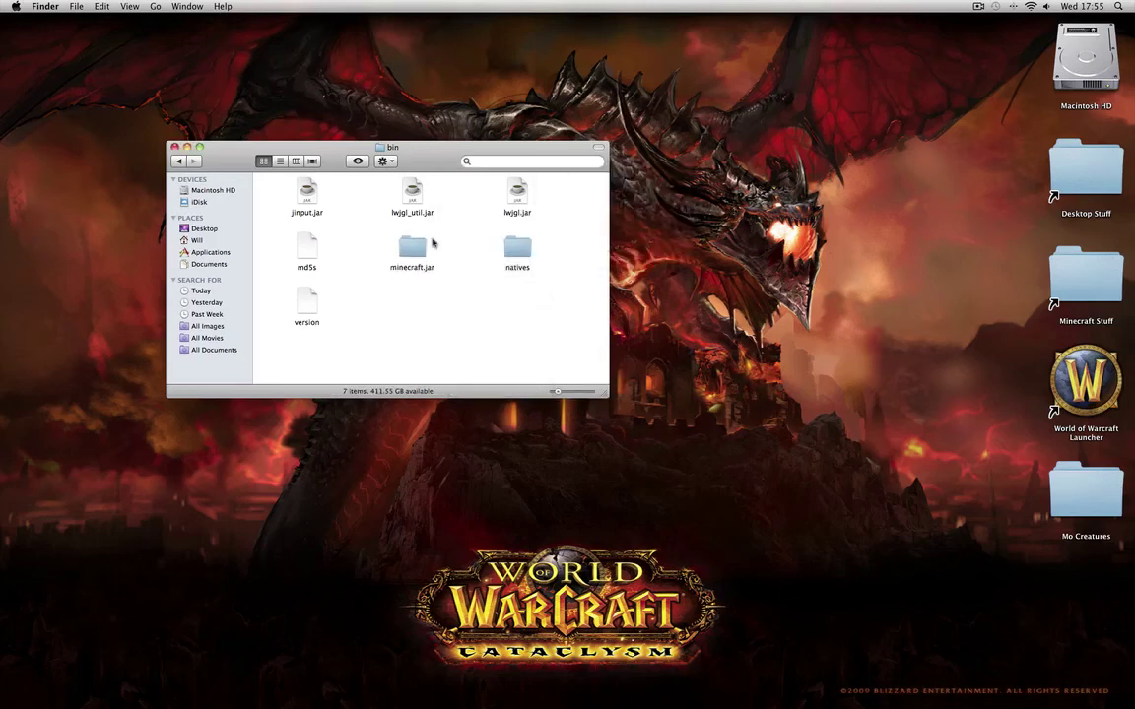
Open the minecraft.jar folder and, in a second window beside it, the ModLoader folder from the desktop's Mo Creatures folder.
double_click(419, 249)
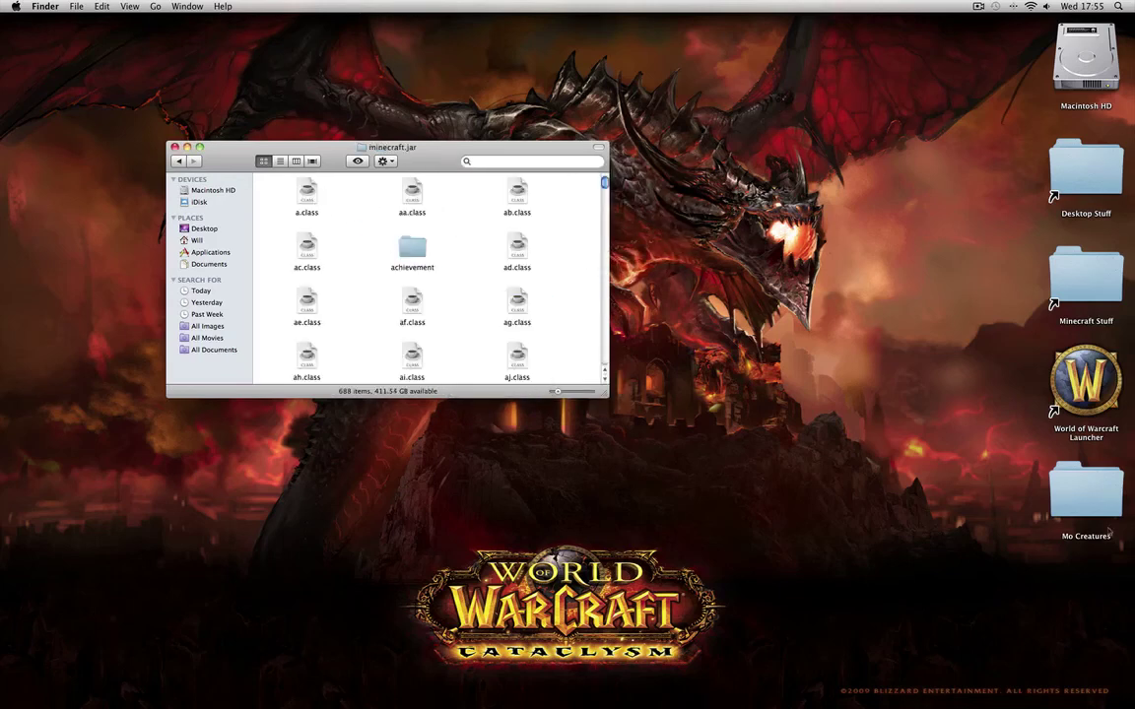
double_click(1081, 495)
drag(613, 327, 929, 308)
double_click(918, 395)
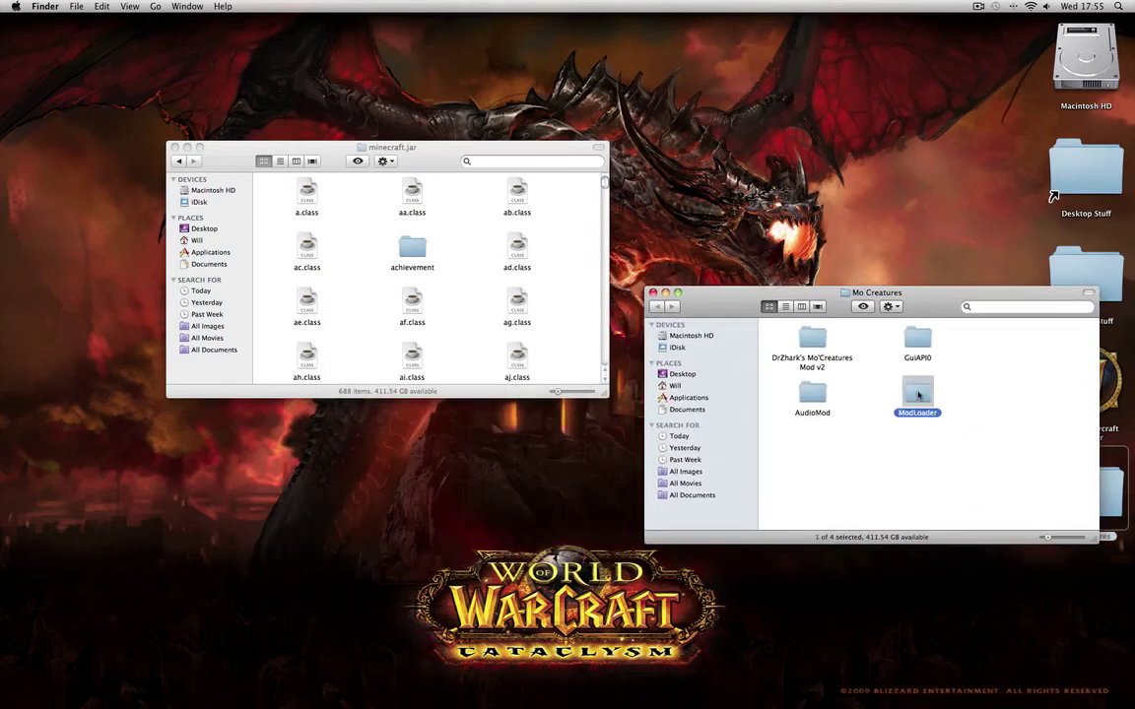
Copy all ModLoader files into the minecraft.jar folder, replacing the existing files of the same name.
drag(774, 333, 1071, 611)
click(888, 307)
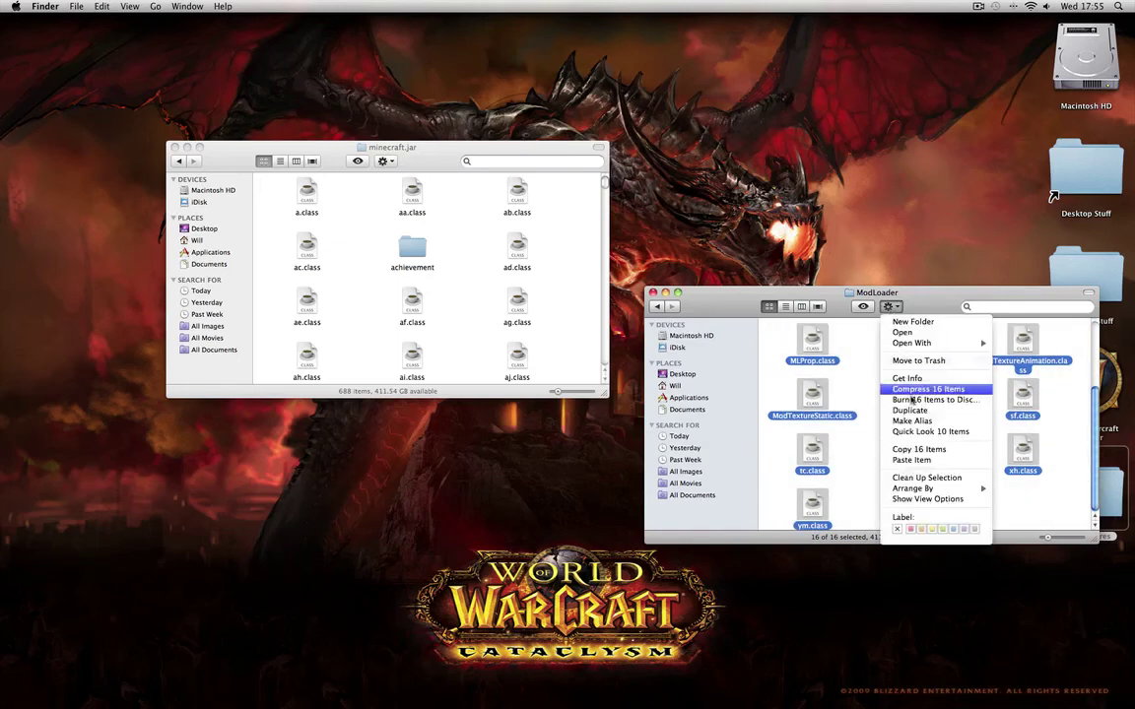
click(932, 450)
click(440, 171)
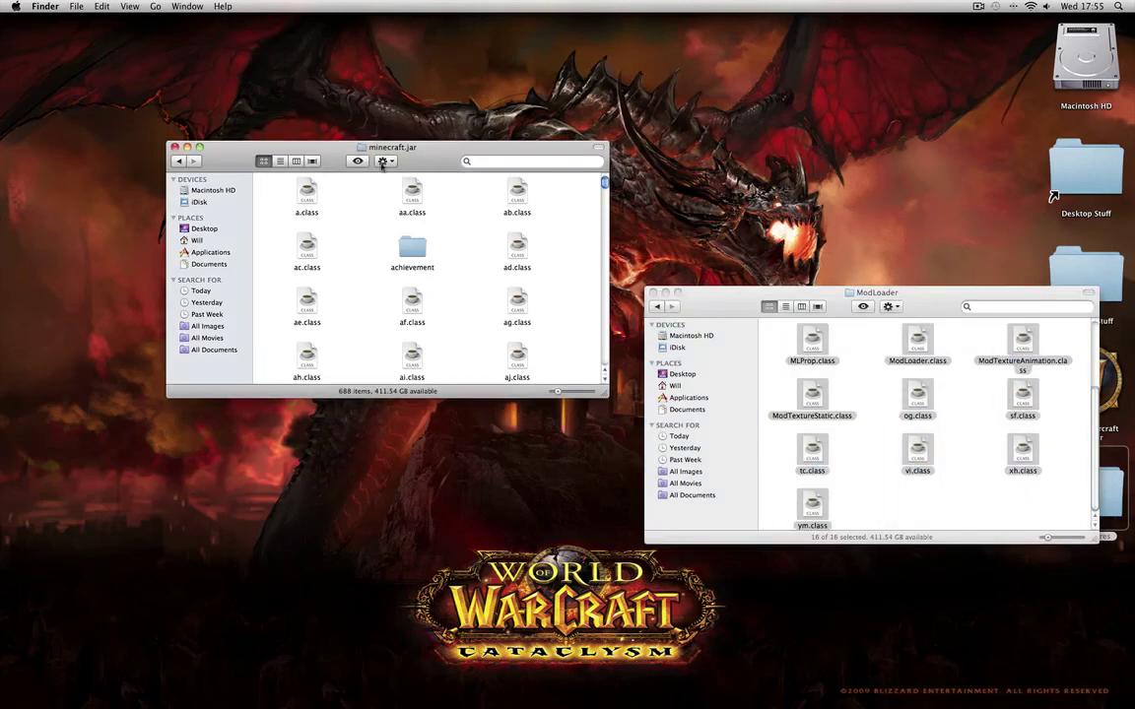
right_click(338, 173)
click(379, 217)
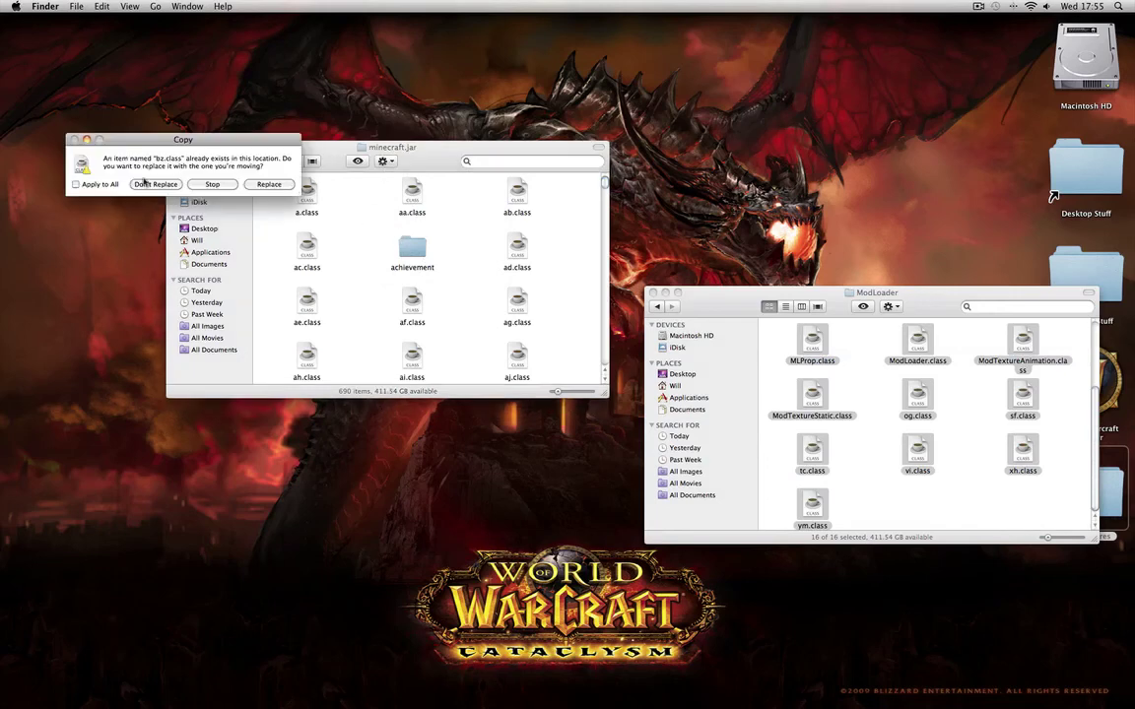
click(266, 185)
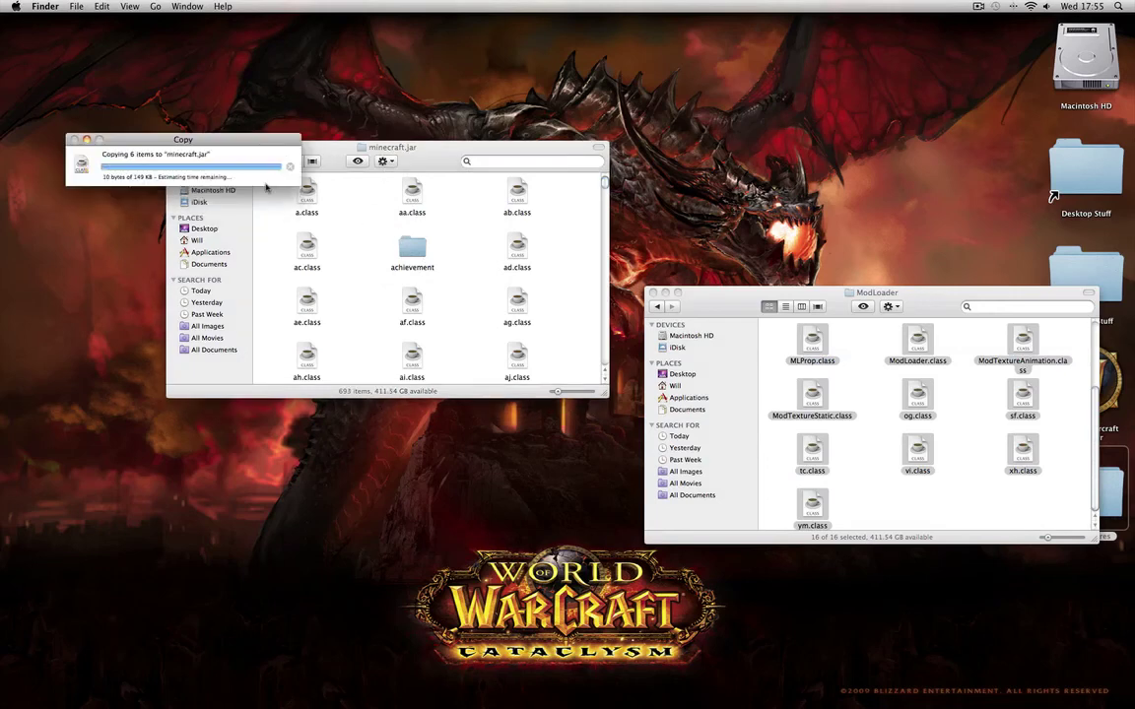
Copy yf.class from the AudioMod folder in Mo Creatures into the minecraft.jar folder, replacing the existing file.
click(768, 358)
click(655, 306)
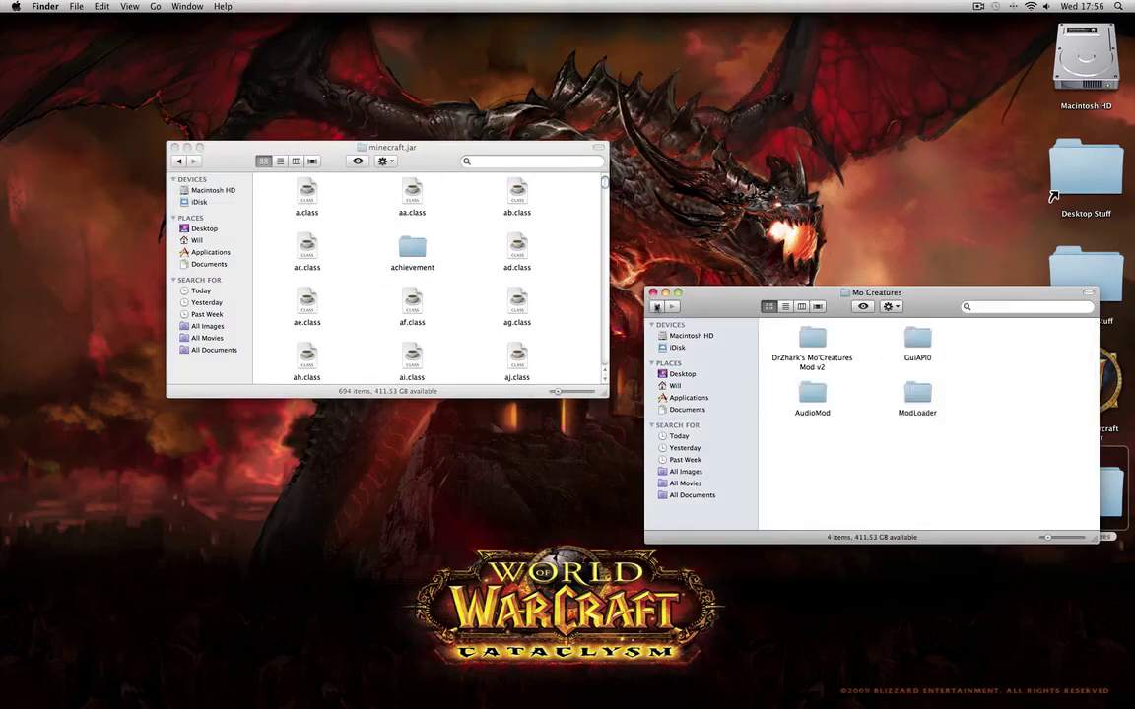
double_click(812, 394)
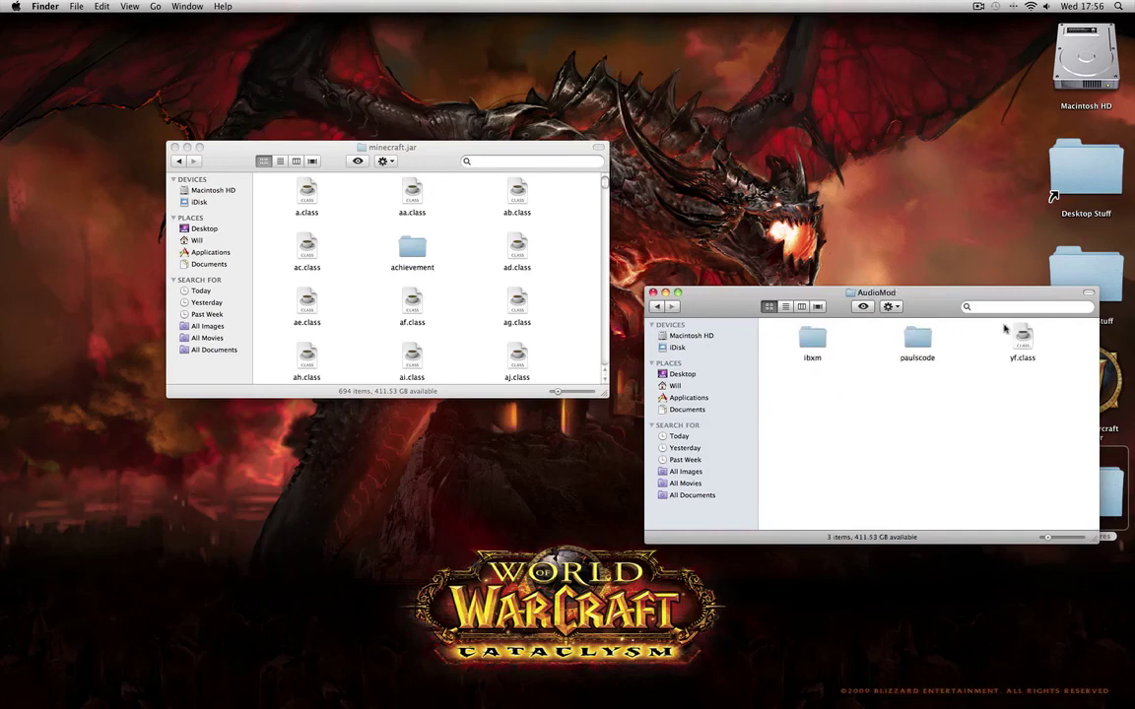
click(1017, 337)
click(889, 307)
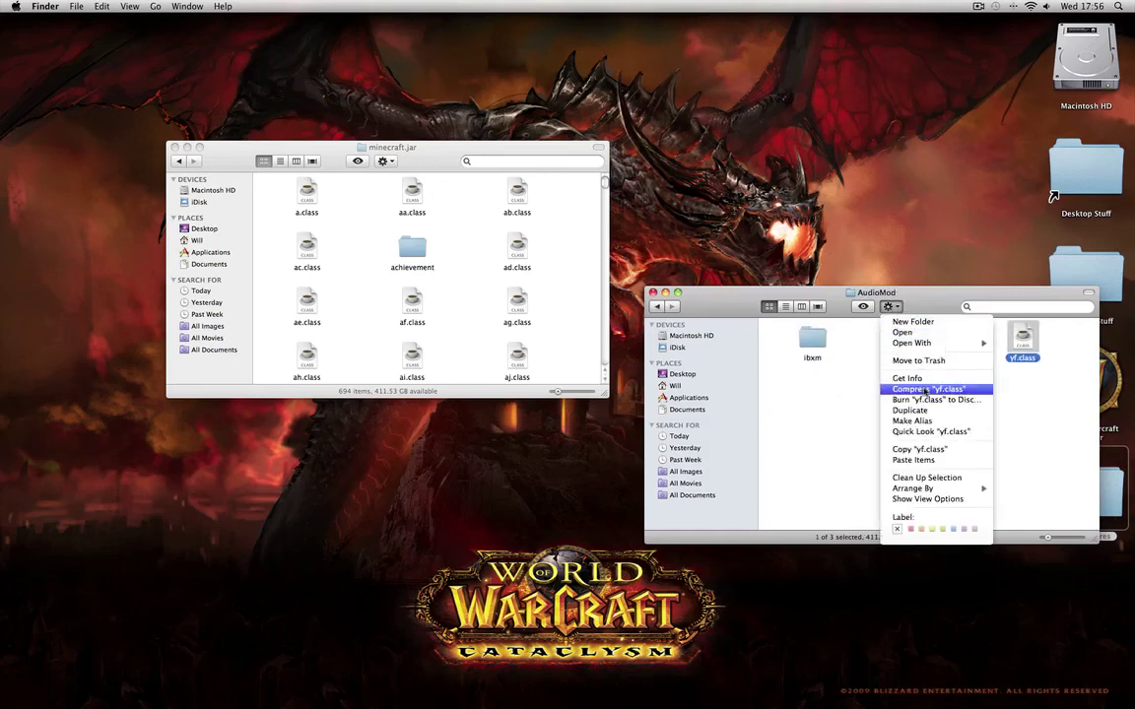
click(919, 448)
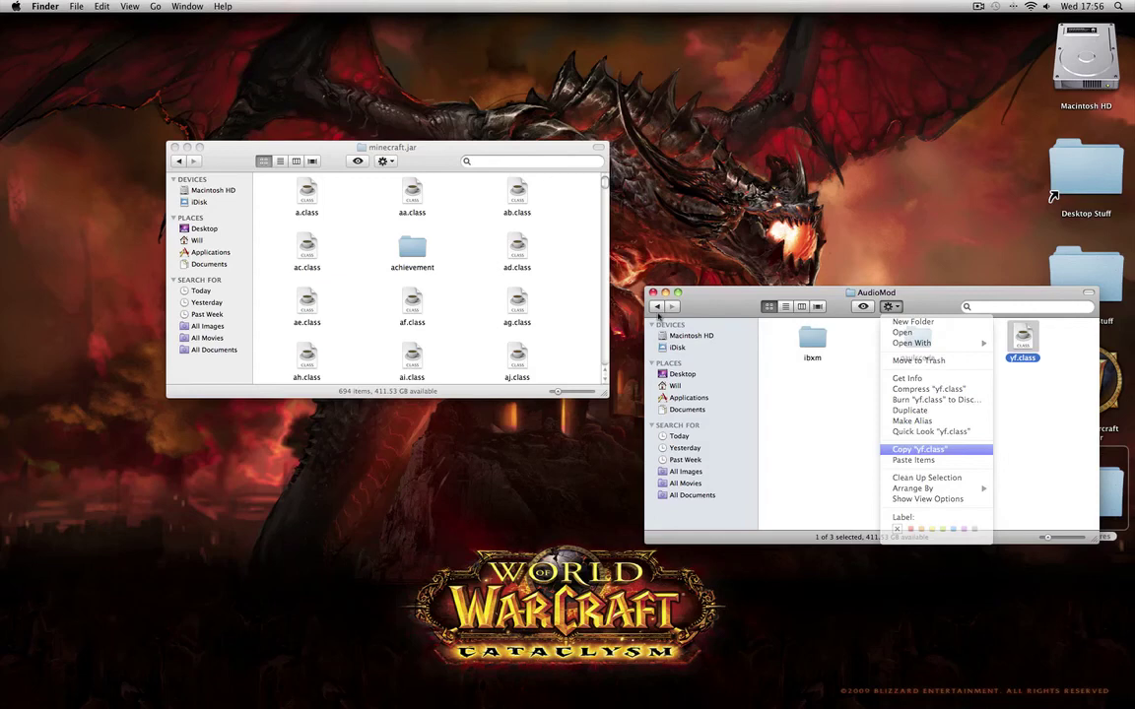
right_click(337, 142)
click(394, 212)
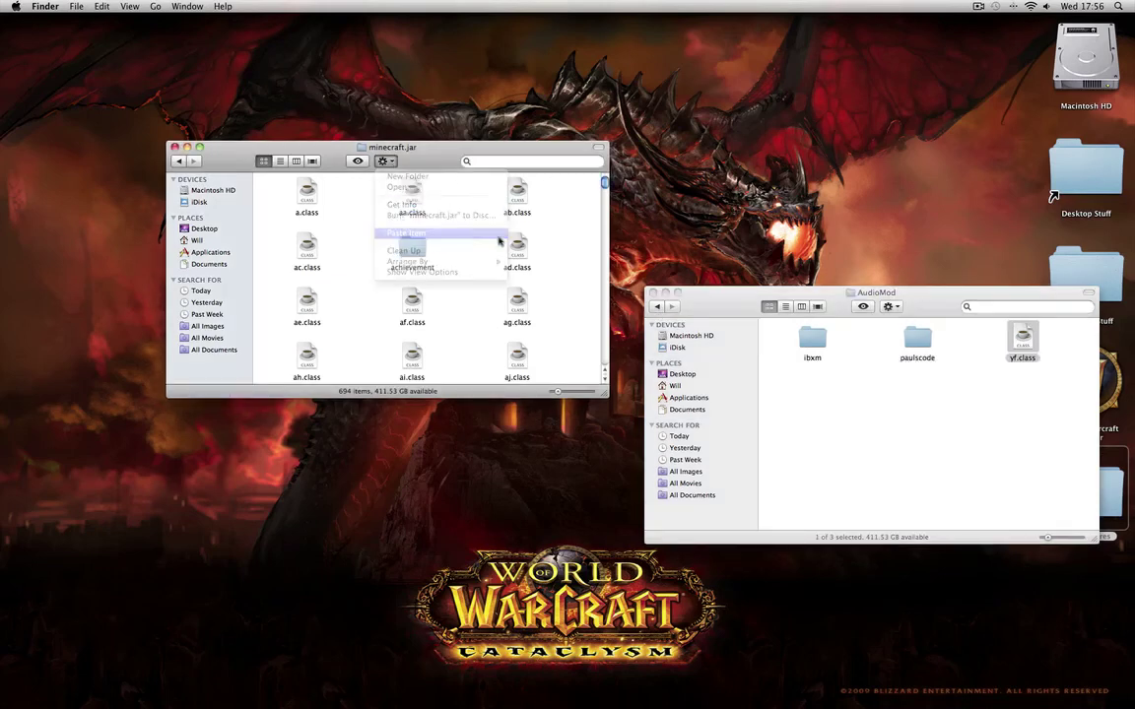
click(266, 191)
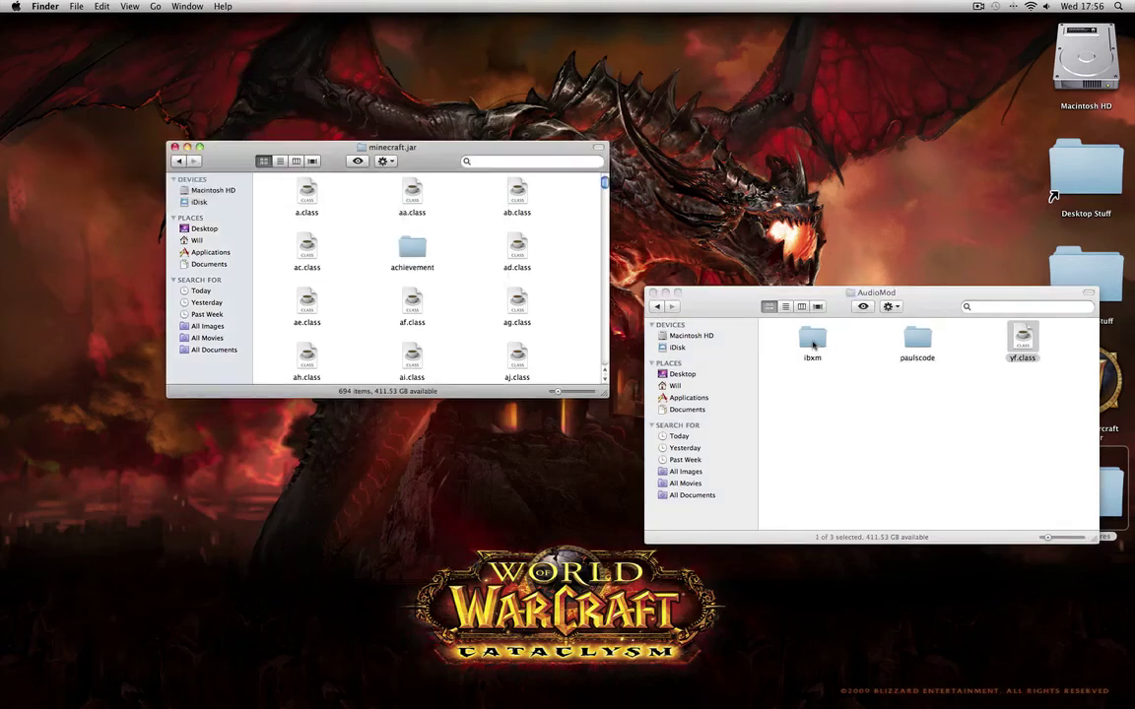
Copy the ibxm folder from AudioMod into the minecraft.jar folder.
click(813, 345)
right_click(813, 345)
click(842, 384)
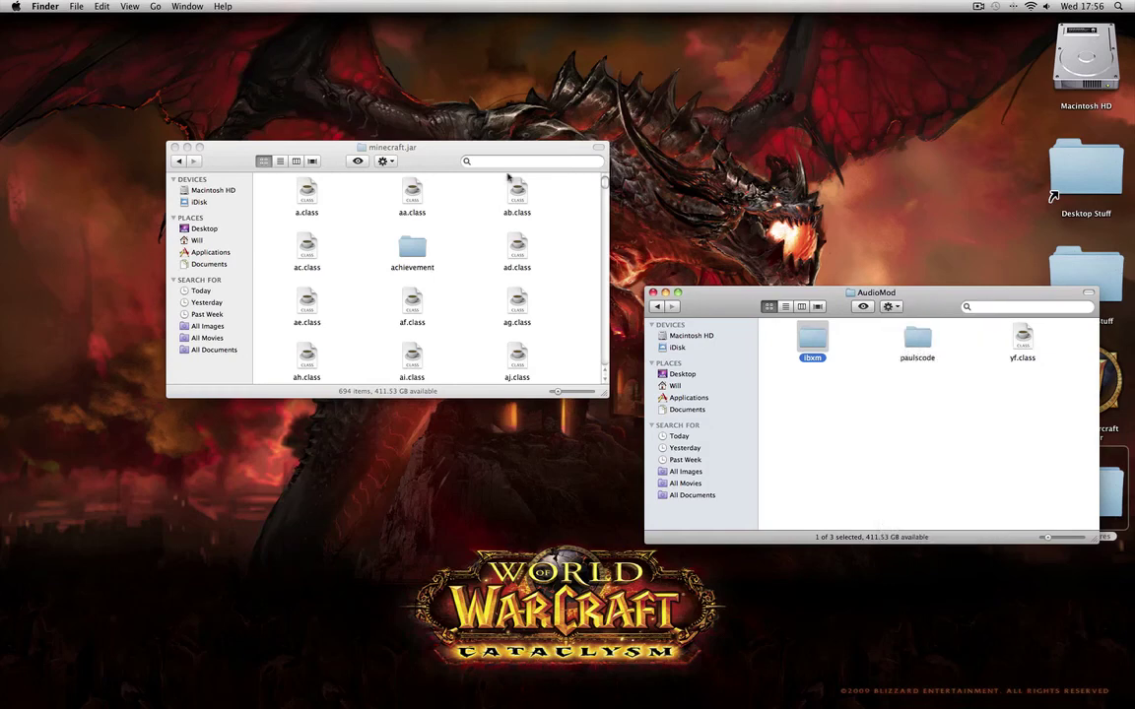
click(386, 159)
click(386, 159)
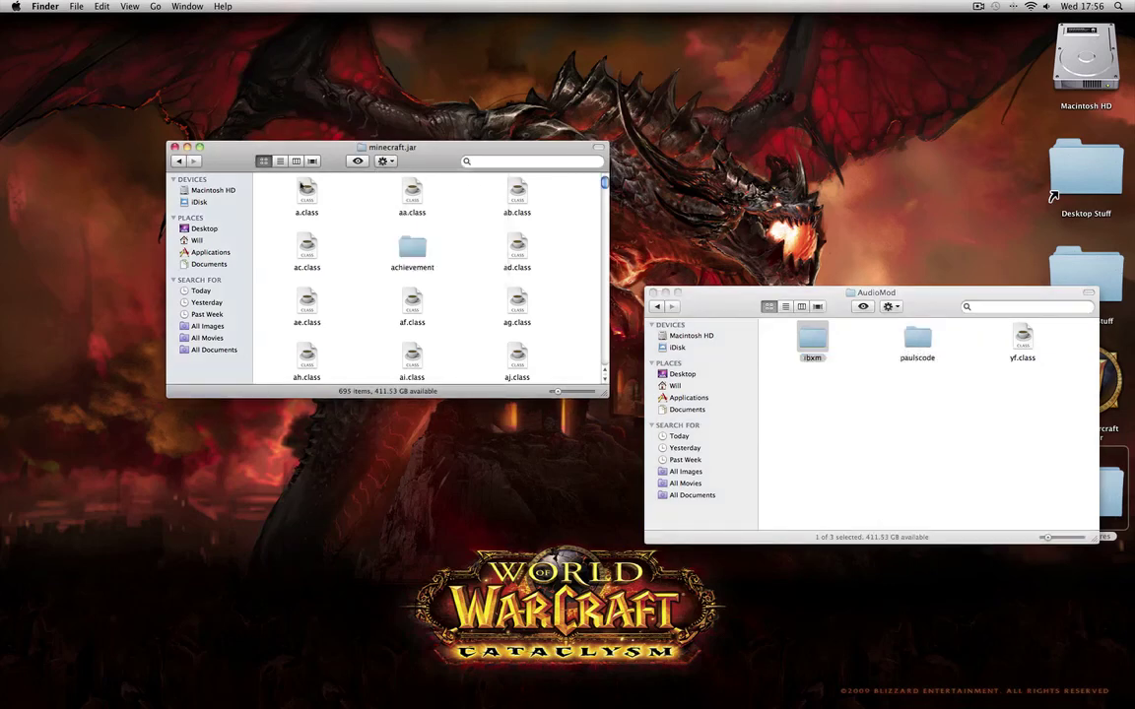
Open AudioMod's paulscode/sound/codecs folder and copy CodecIBXM.class to the clipboard.
click(926, 435)
double_click(917, 340)
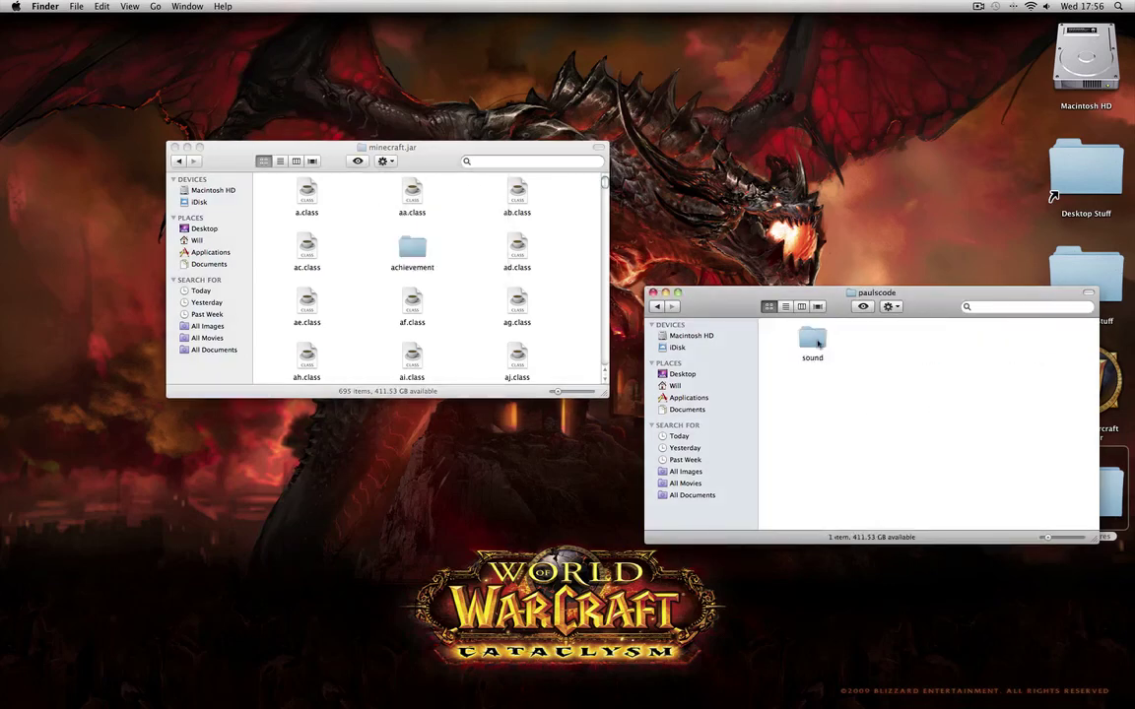
click(815, 341)
double_click(815, 341)
double_click(813, 340)
click(813, 340)
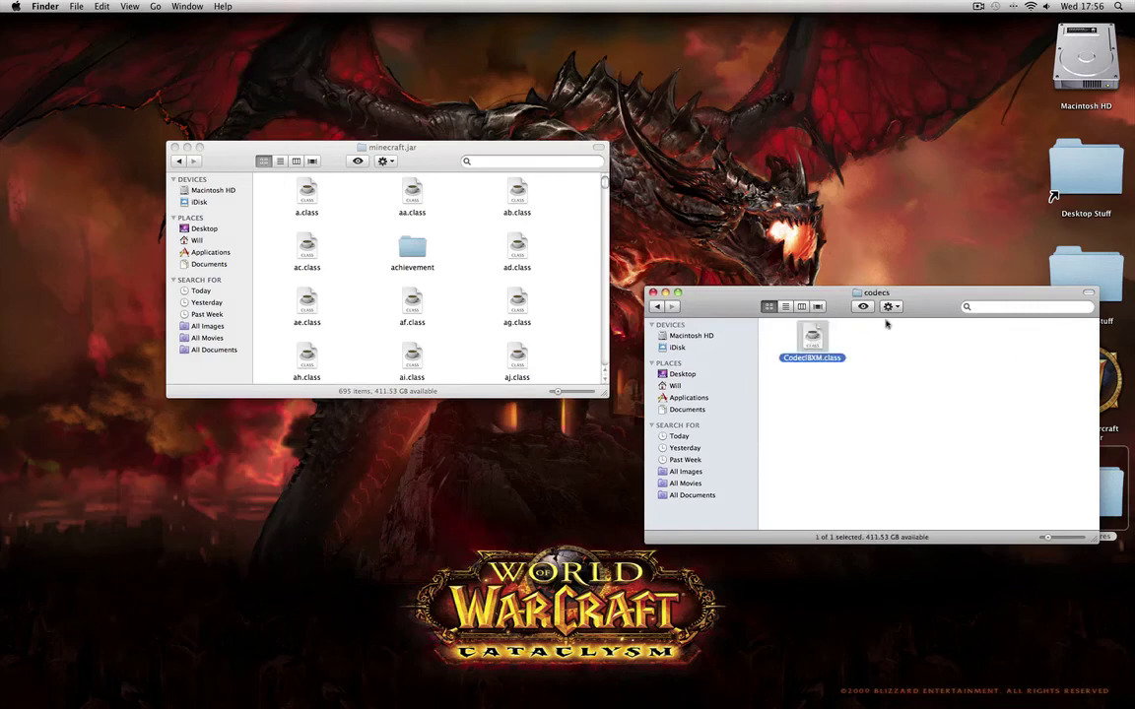
click(890, 306)
click(936, 449)
Search for "paul" within the minecraft.jar folder only.
click(409, 172)
click(385, 162)
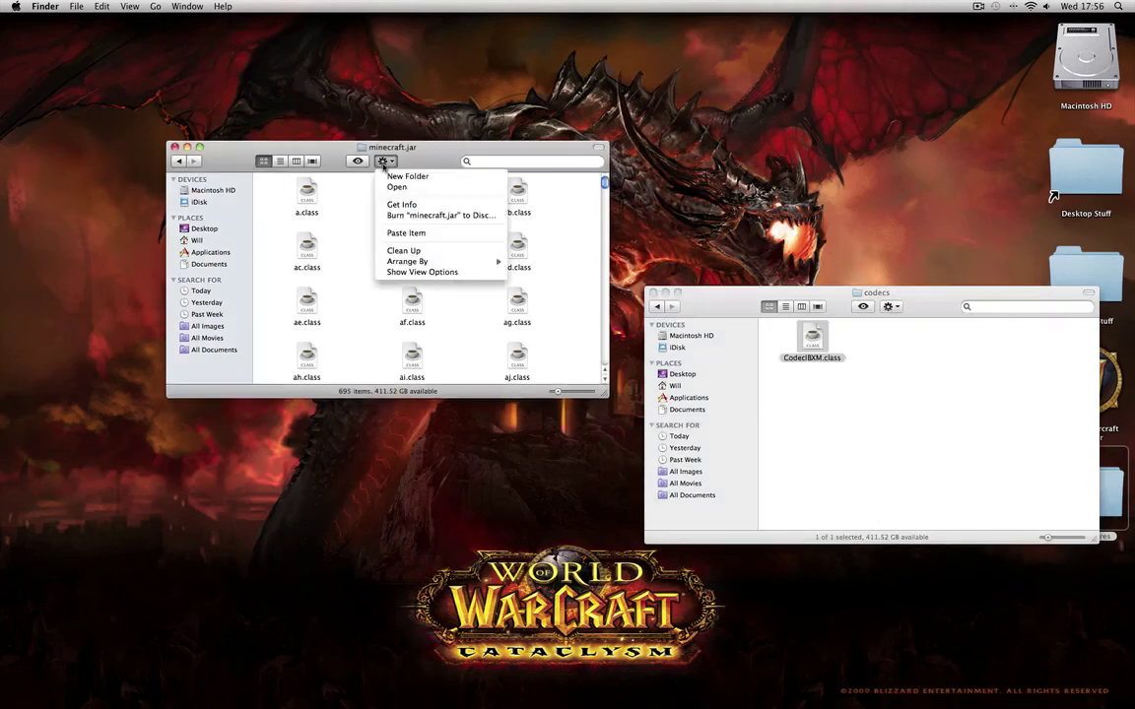
click(344, 212)
click(509, 161)
text(paul)
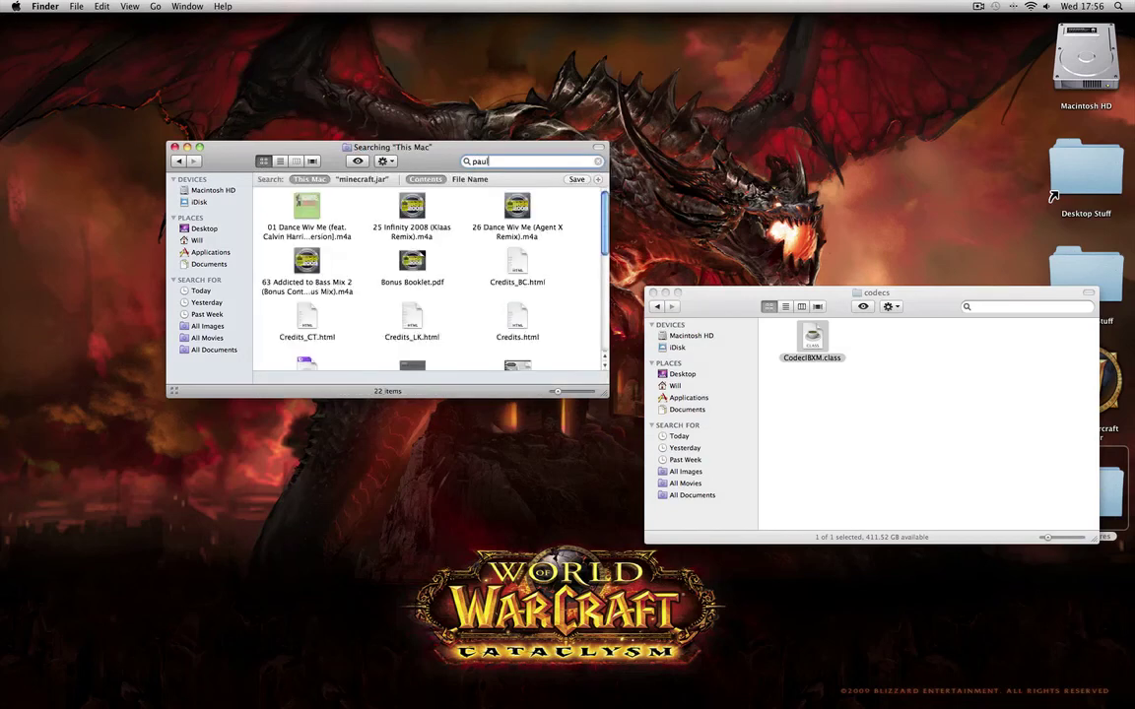
click(360, 181)
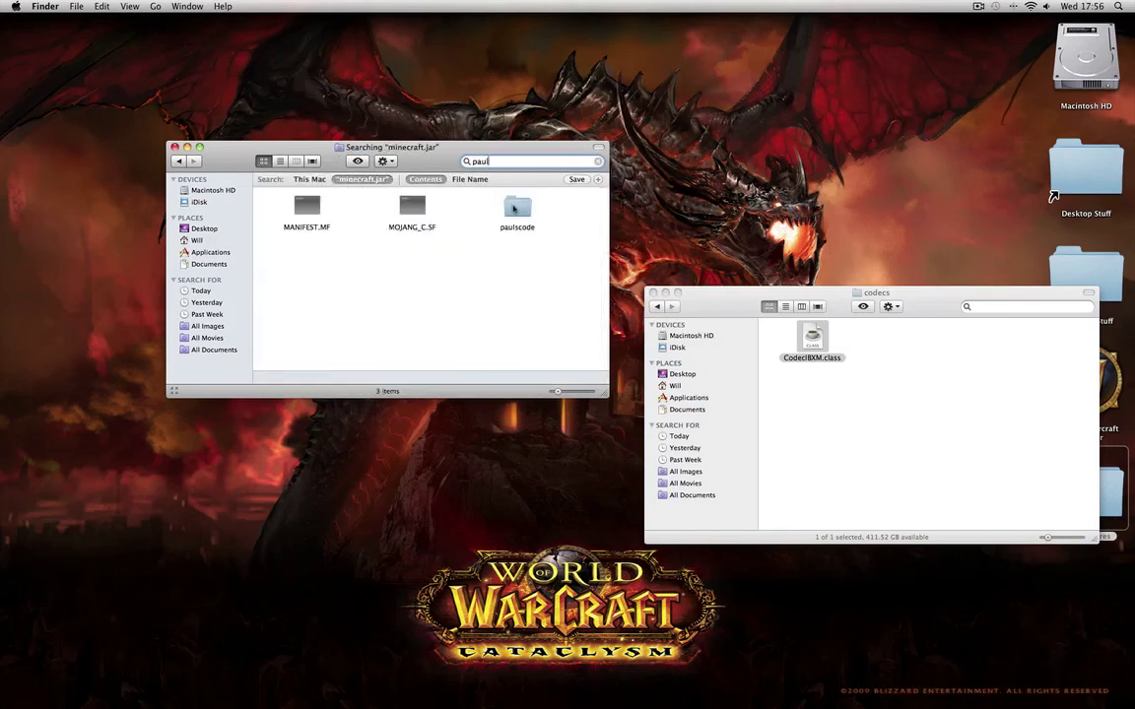
Paste CodecIBXM.class into minecraft.jar's paulscode/sound/codecs folder, and return to the main minecraft.jar folder.
double_click(514, 209)
double_click(304, 191)
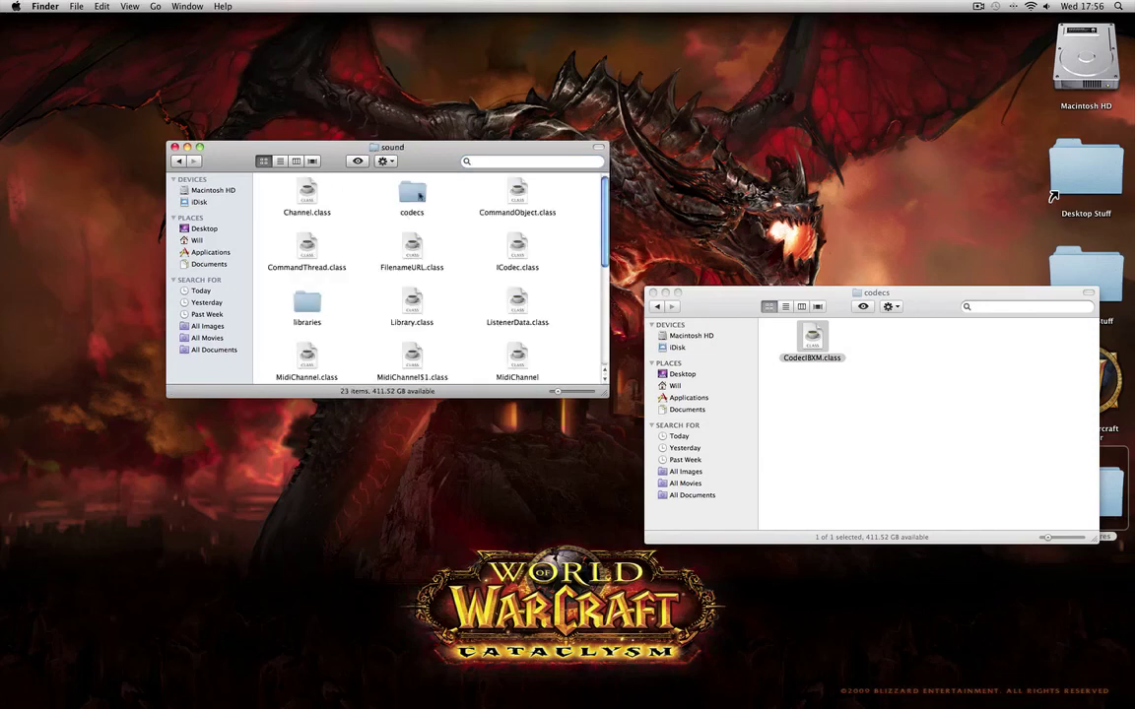
double_click(410, 195)
click(386, 162)
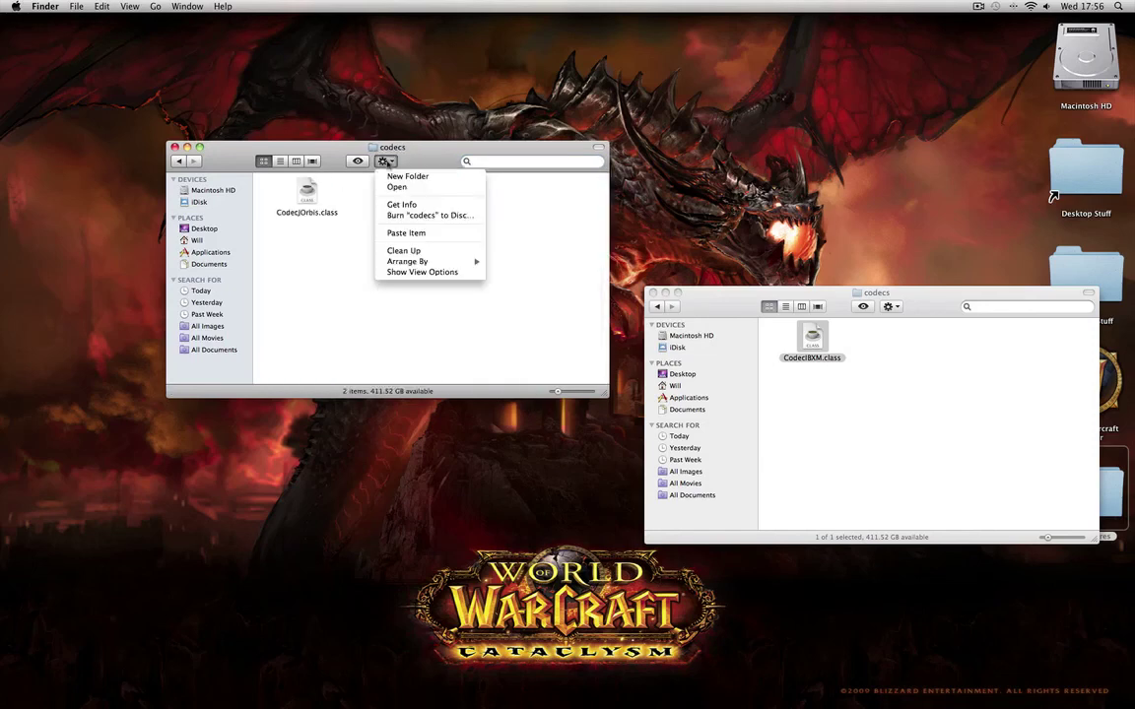
click(413, 234)
click(178, 161)
click(177, 161)
click(177, 162)
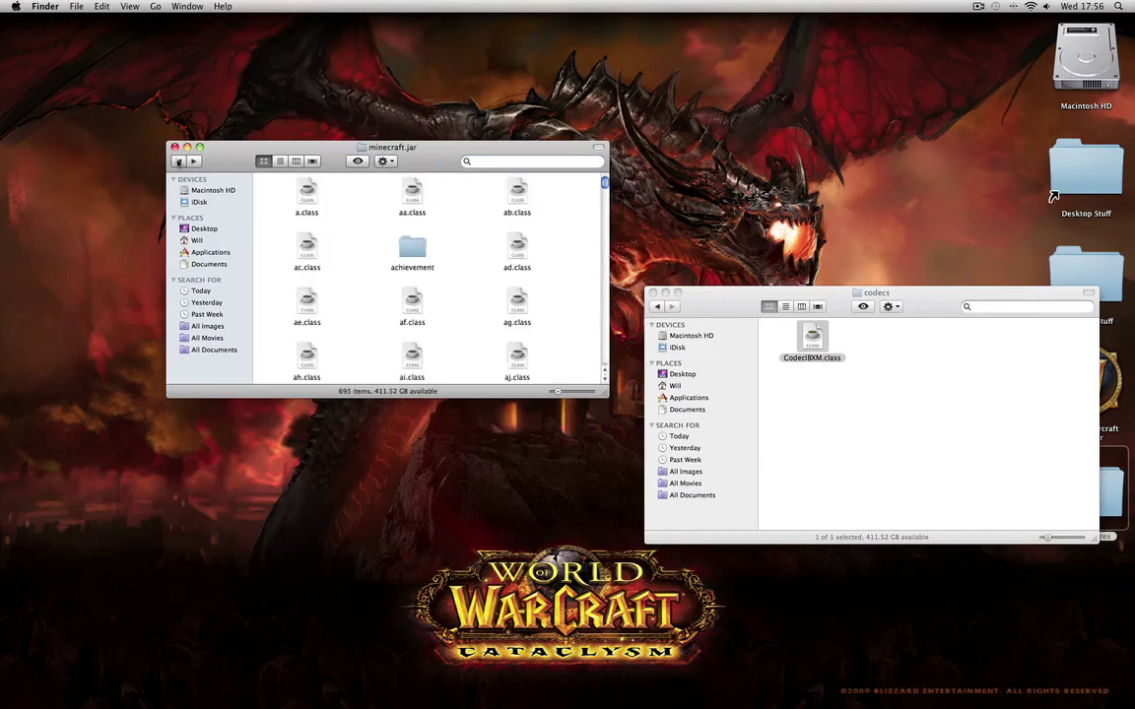
scroll(425, 243, down, 3)
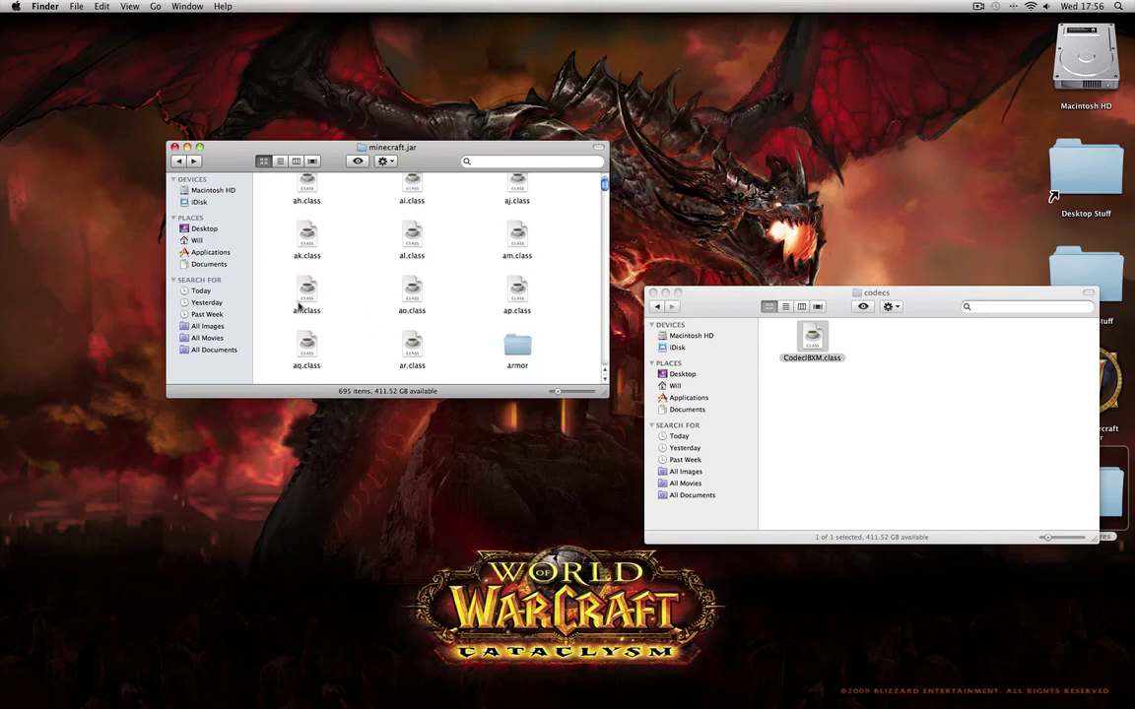
scroll(357, 308, up, 5)
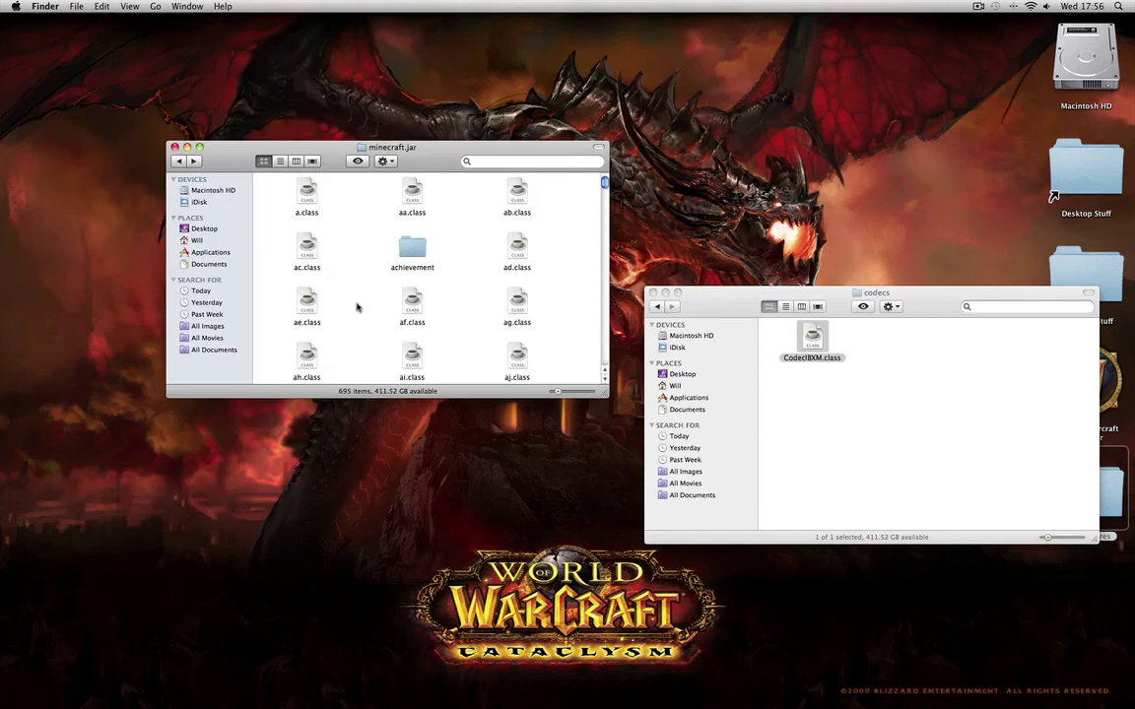
Go back from AudioMod's codecs folder to the Mo Creatures folder and open the GuiAPI0 folder.
click(810, 402)
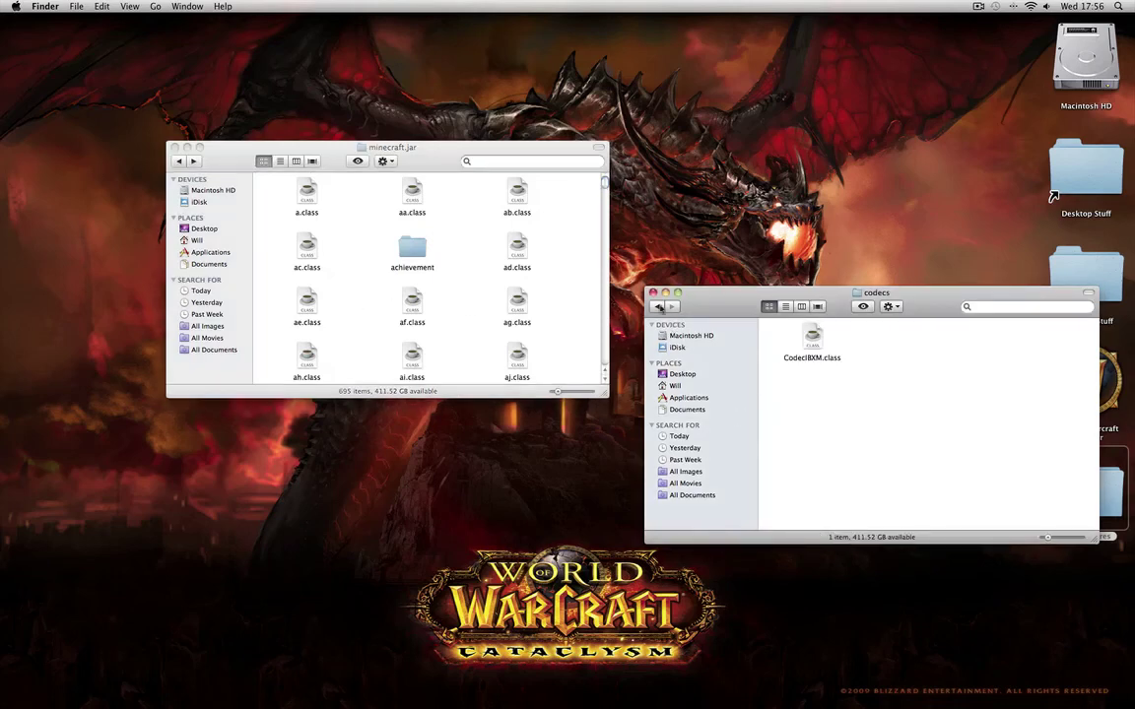
click(658, 306)
click(658, 306)
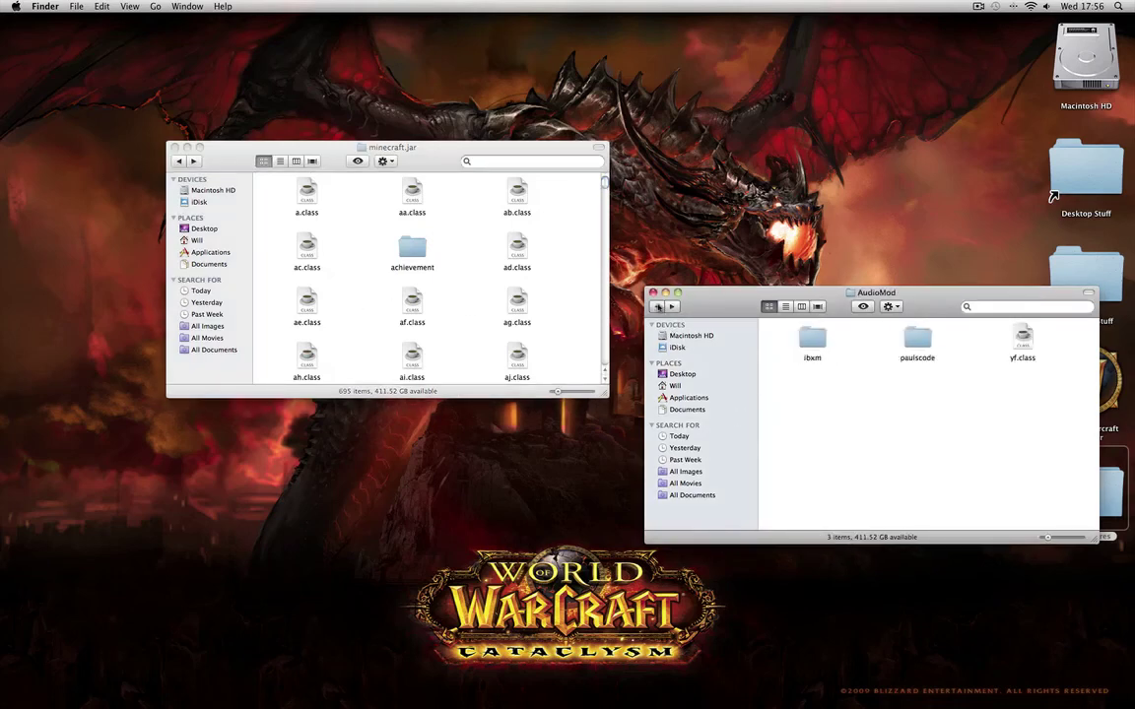
click(658, 307)
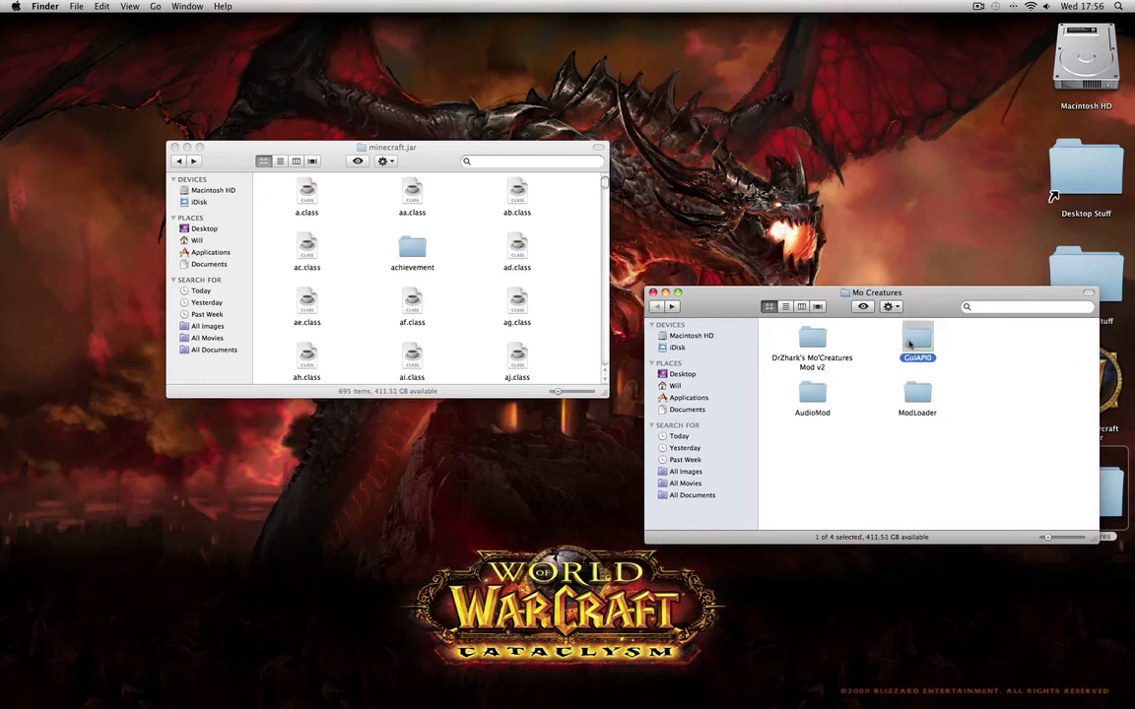
double_click(918, 340)
scroll(867, 335, up, 2)
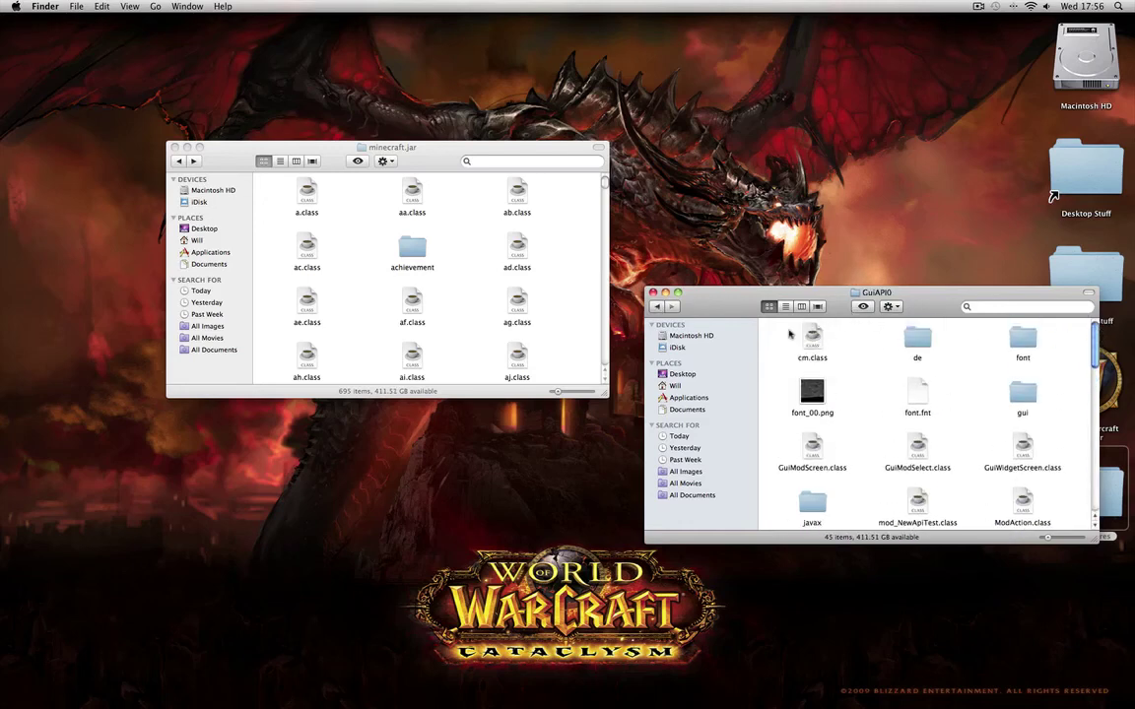
Select all the items in the GuiAPI0 folder and copy them to the clipboard.
drag(776, 333, 1051, 589)
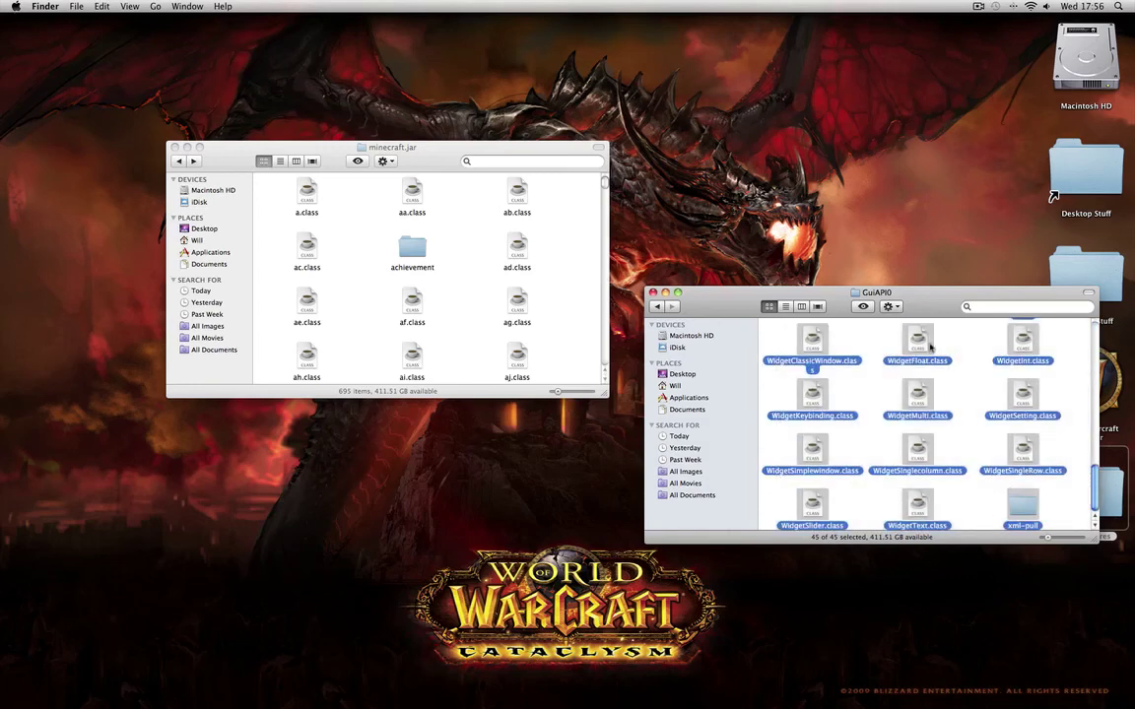
click(893, 307)
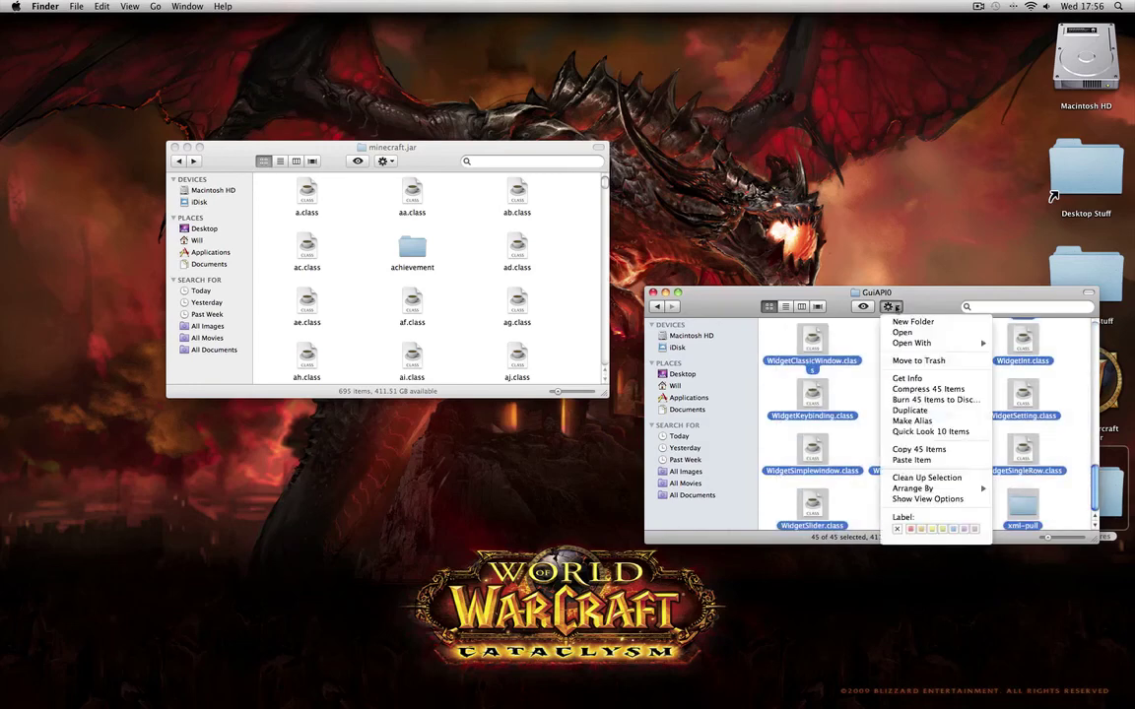
click(919, 449)
scroll(941, 447, up, 10)
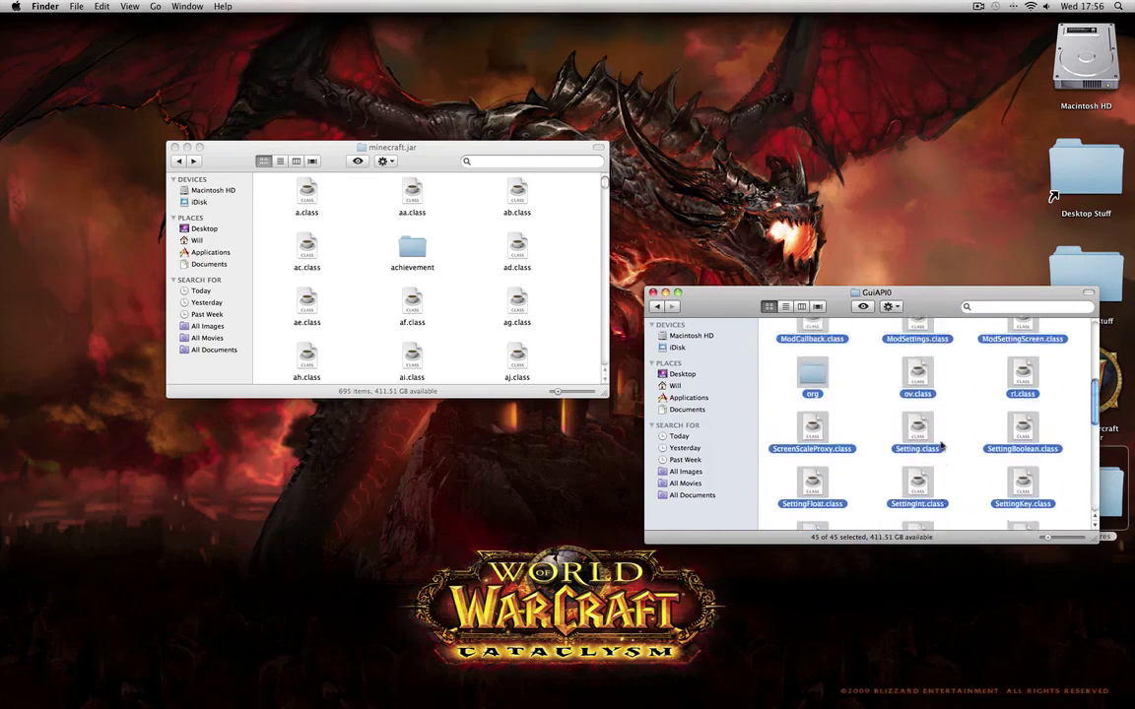
Paste the GuiAPI items into the minecraft.jar folder, replacing all duplicates, and close the GuiAPI0 window.
click(430, 165)
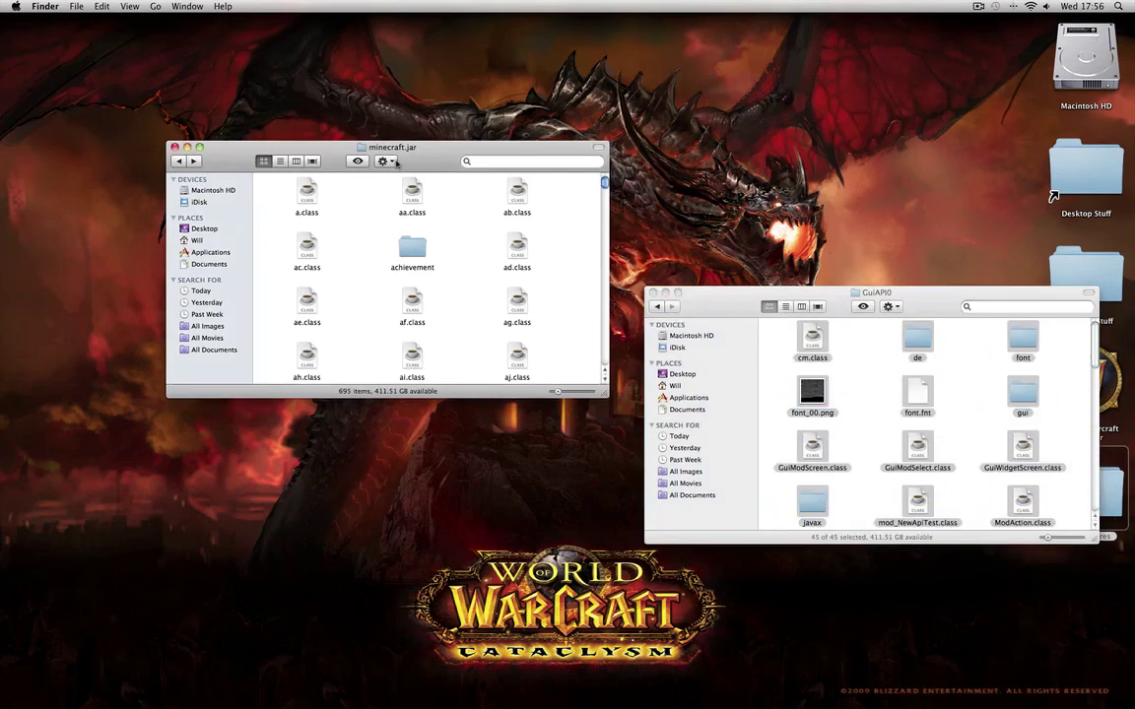
click(382, 161)
click(379, 217)
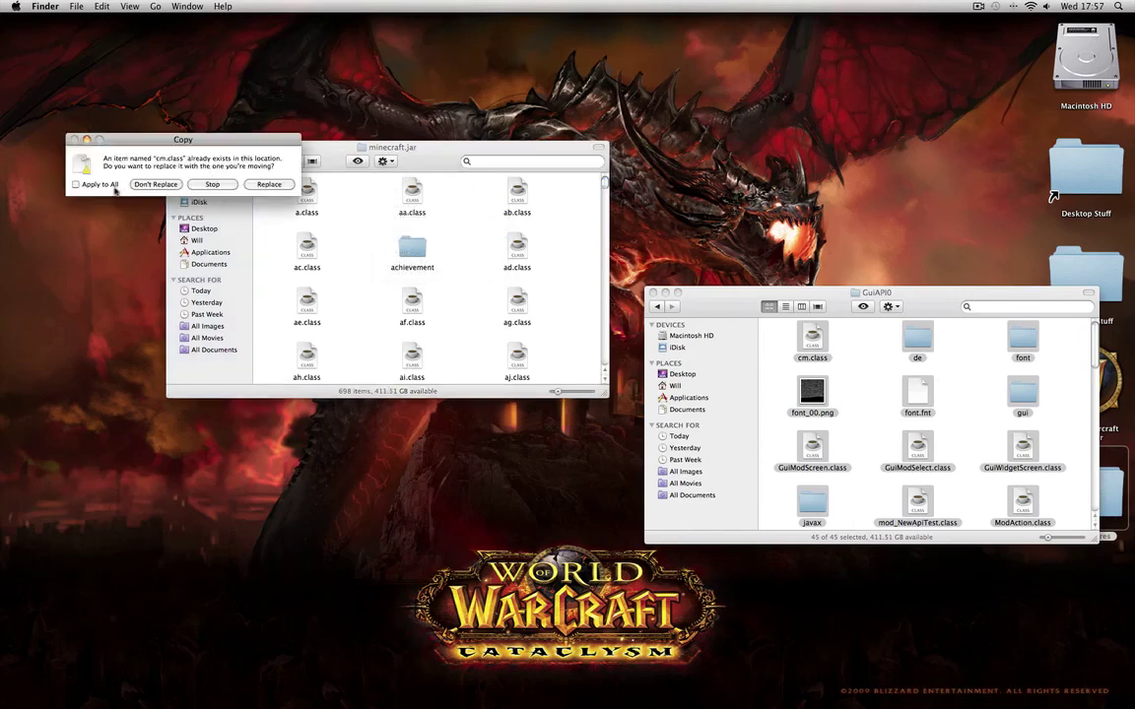
click(69, 167)
click(241, 169)
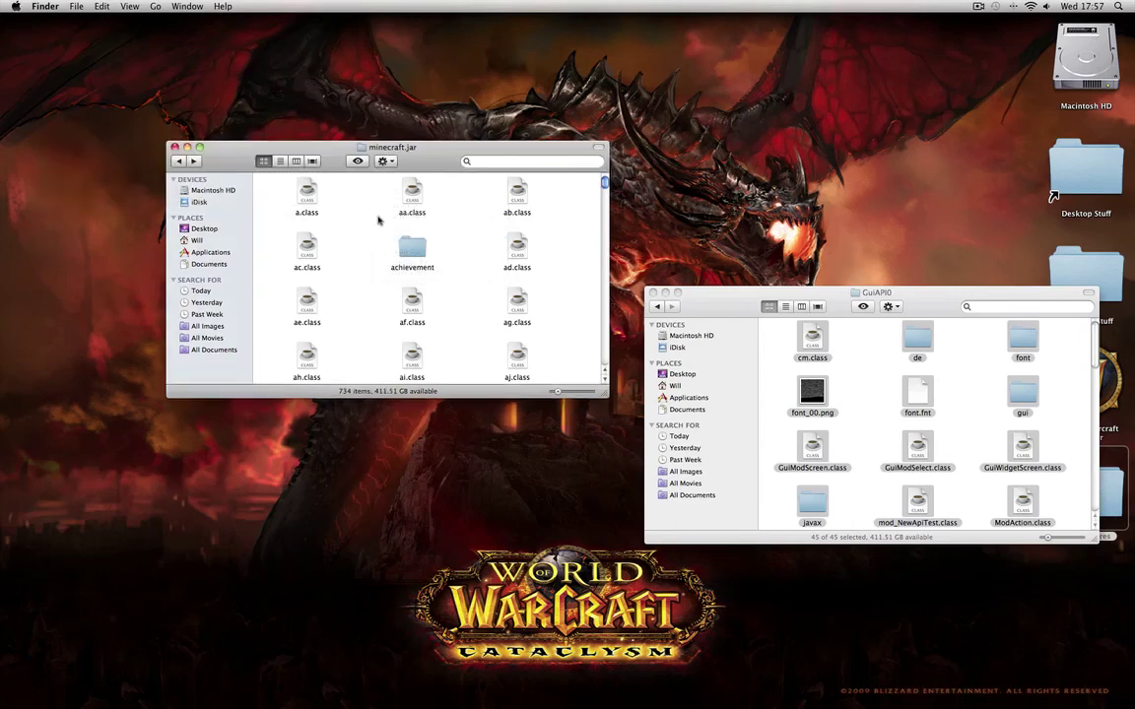
click(755, 314)
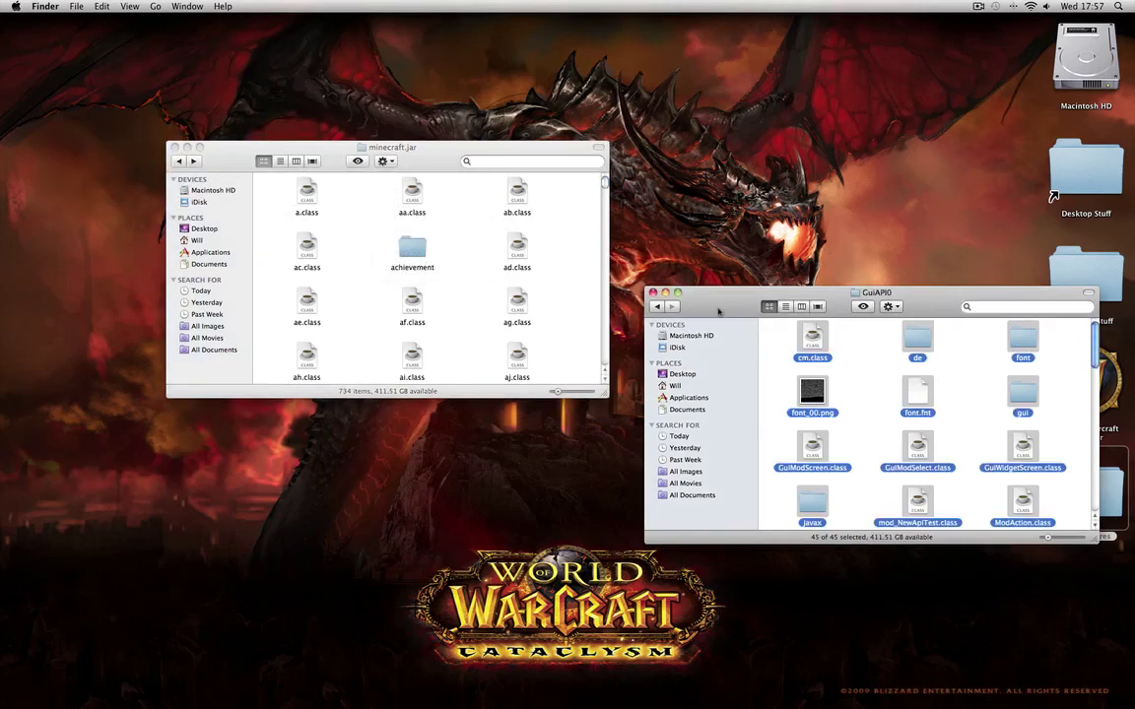
click(652, 293)
Search for "meta" within the minecraft.jar folder, move META-INF to the Trash, and close the window.
click(522, 161)
text(m)
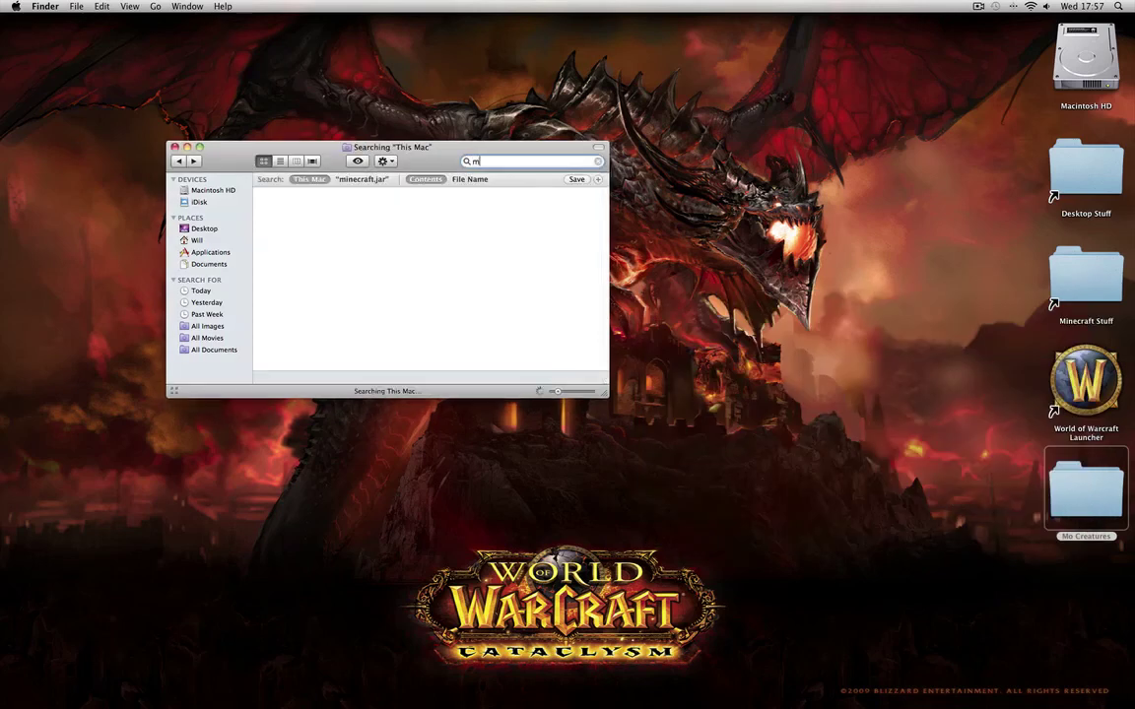
text(eta)
click(363, 180)
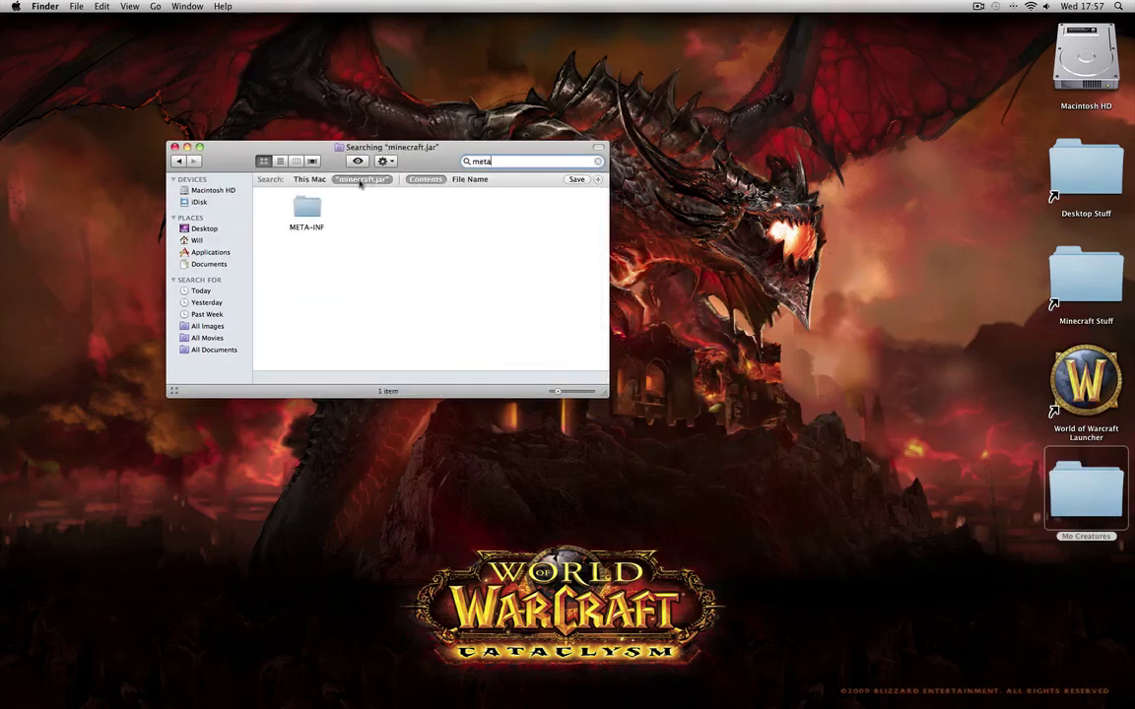
right_click(300, 204)
click(324, 242)
click(175, 146)
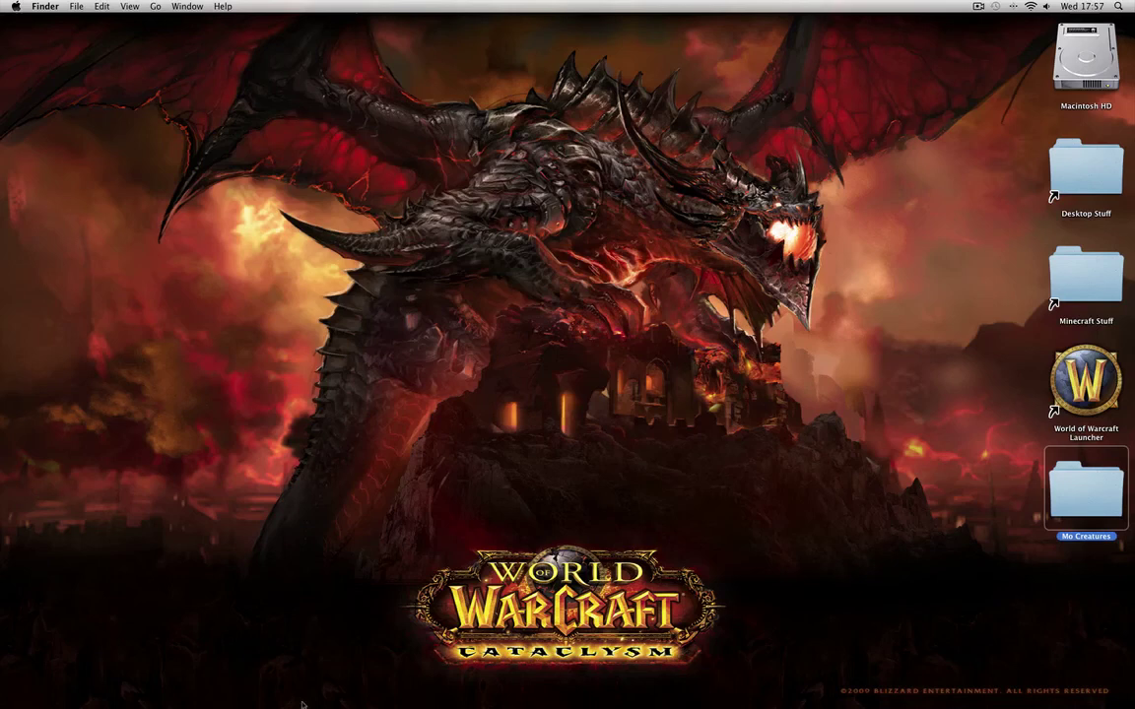
Launch Minecraft, log in with the remembered credentials until the title screen loads, and close the game.
click(301, 690)
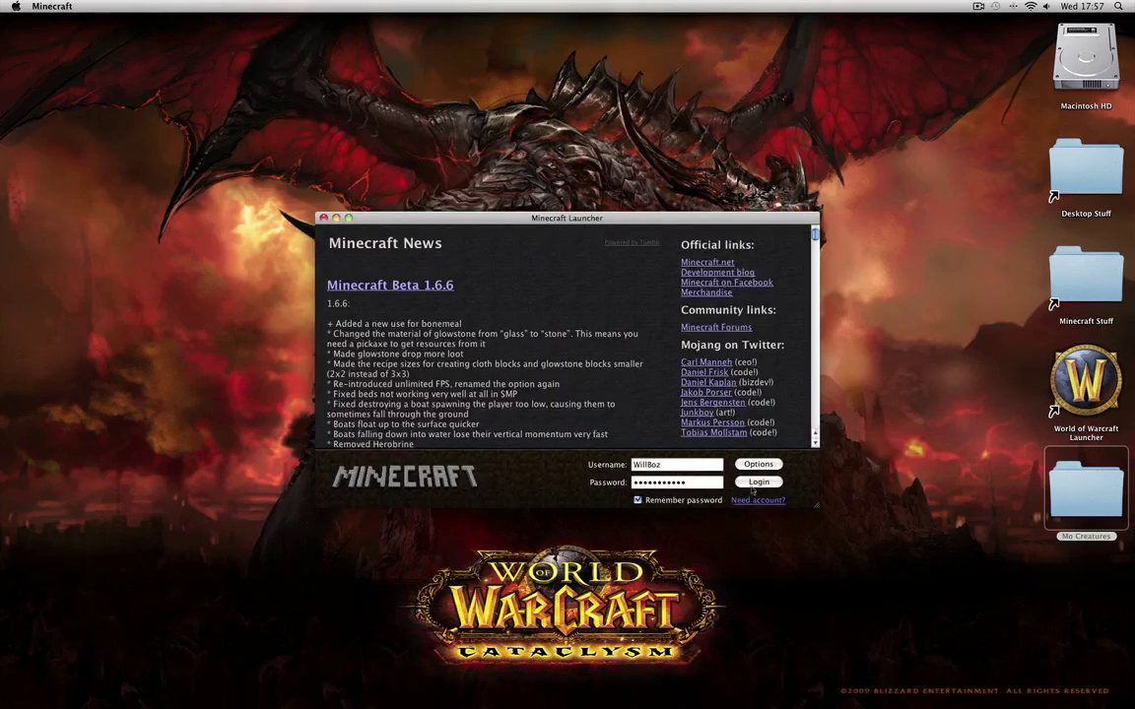
click(754, 484)
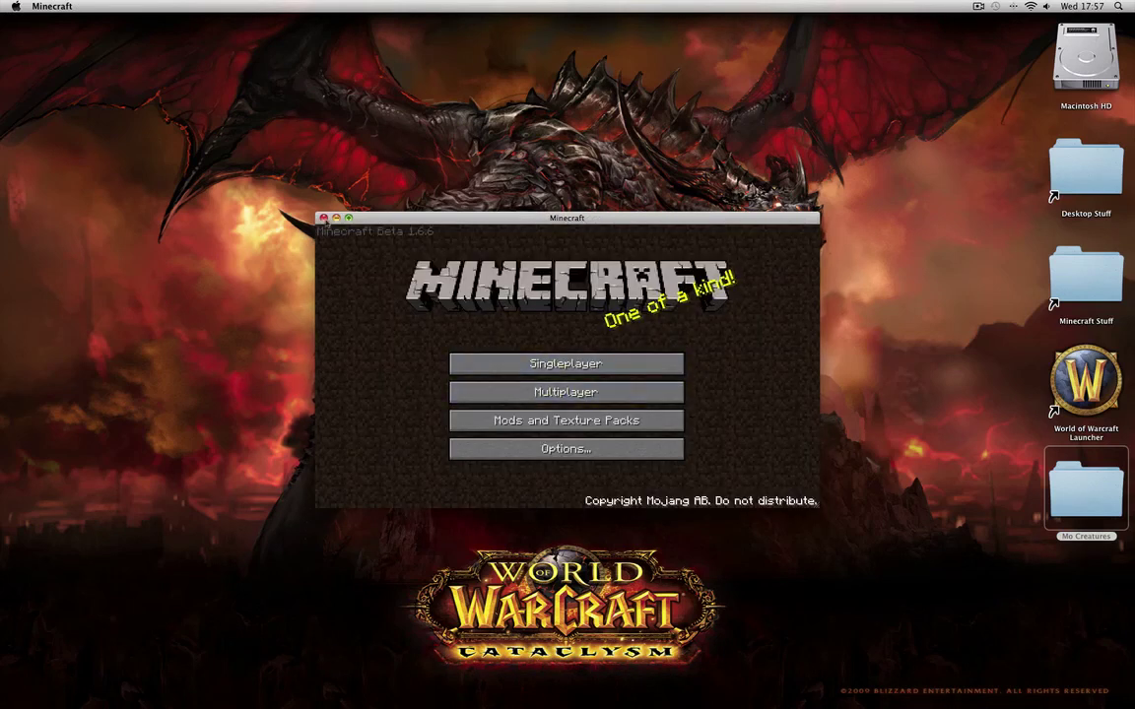
click(323, 217)
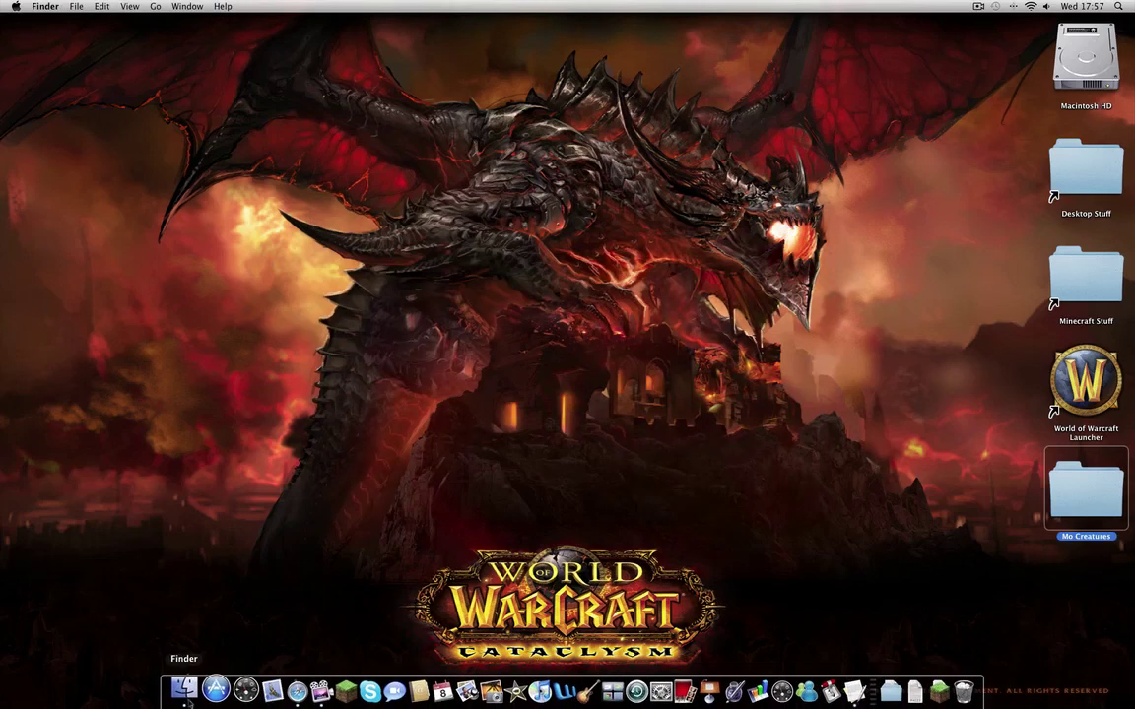
Open the minecraft folder inside the home folder's Library/Application Support.
click(165, 685)
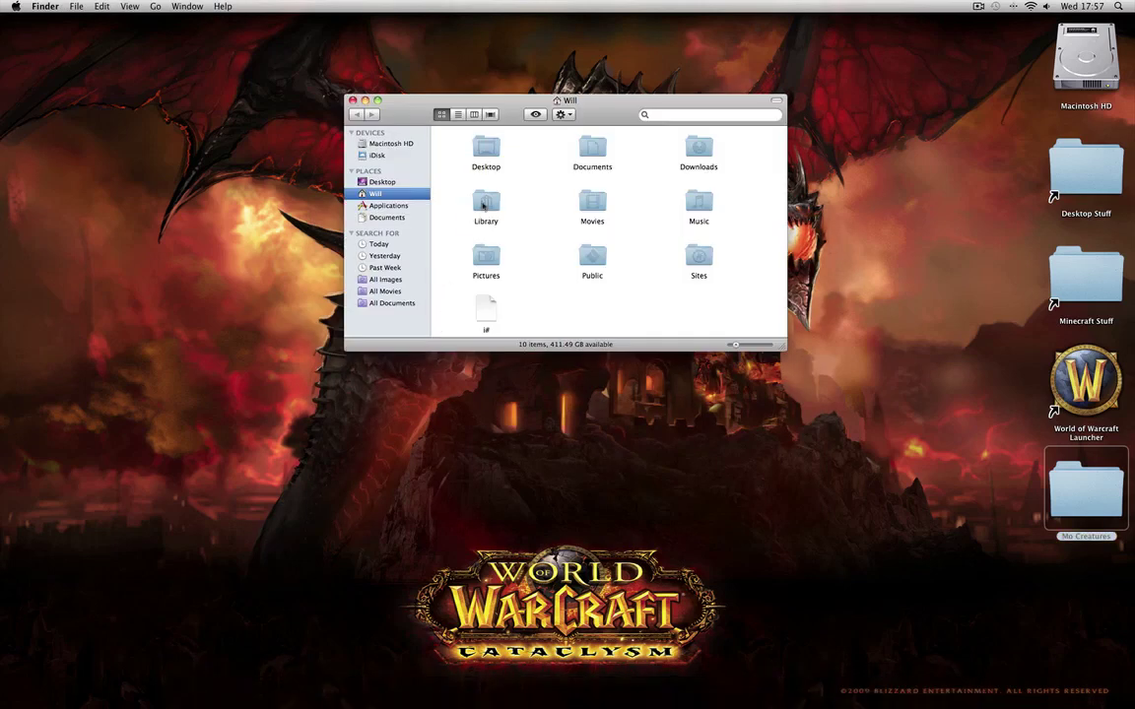
double_click(484, 205)
double_click(477, 148)
scroll(487, 231, down, 5)
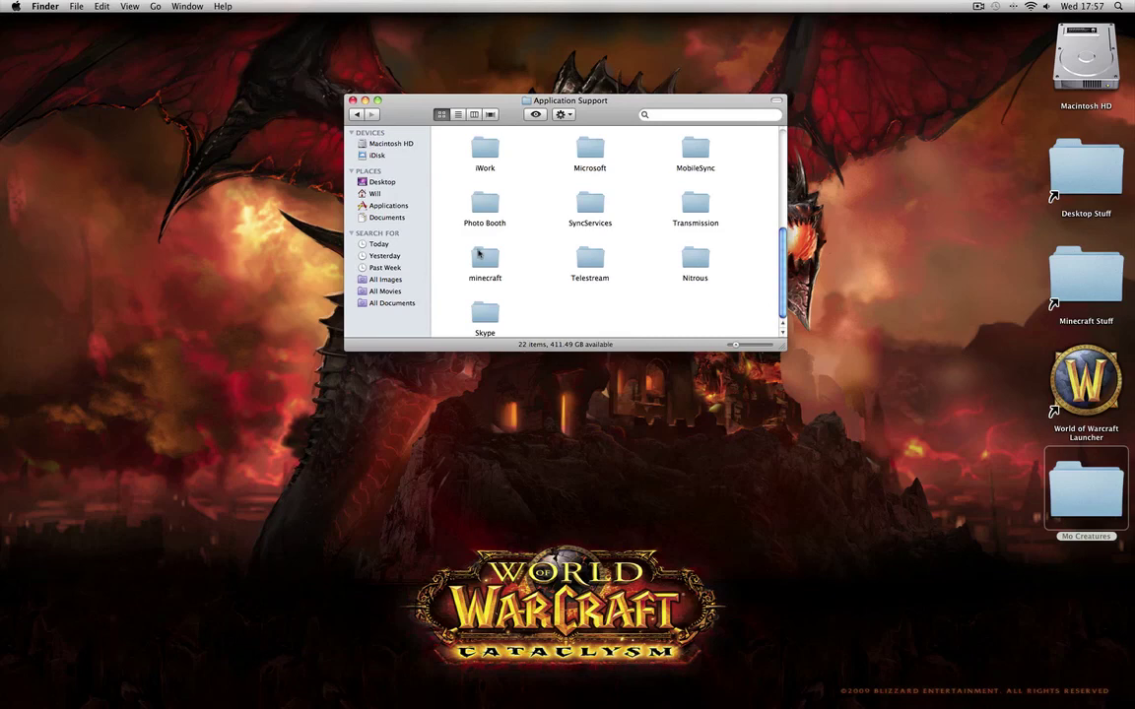
double_click(483, 258)
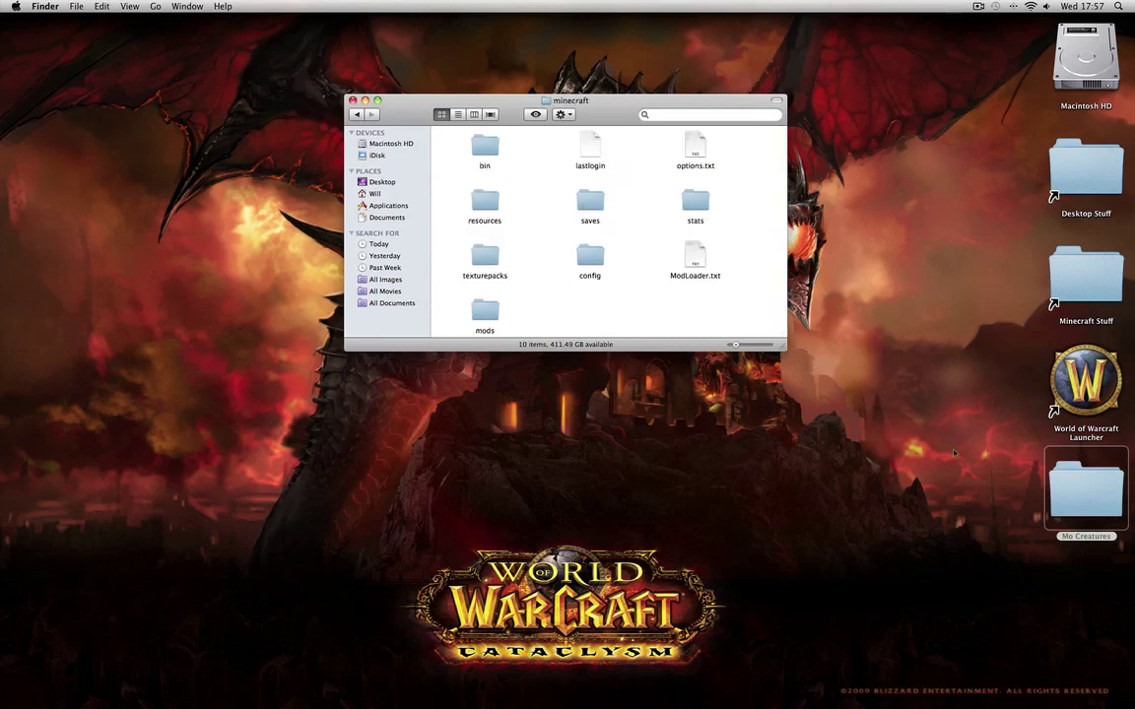
Open the mods folder of DrZhark's Mo'Creatures Mod v2 from the Mo Creatures desktop folder in a second window.
double_click(1084, 488)
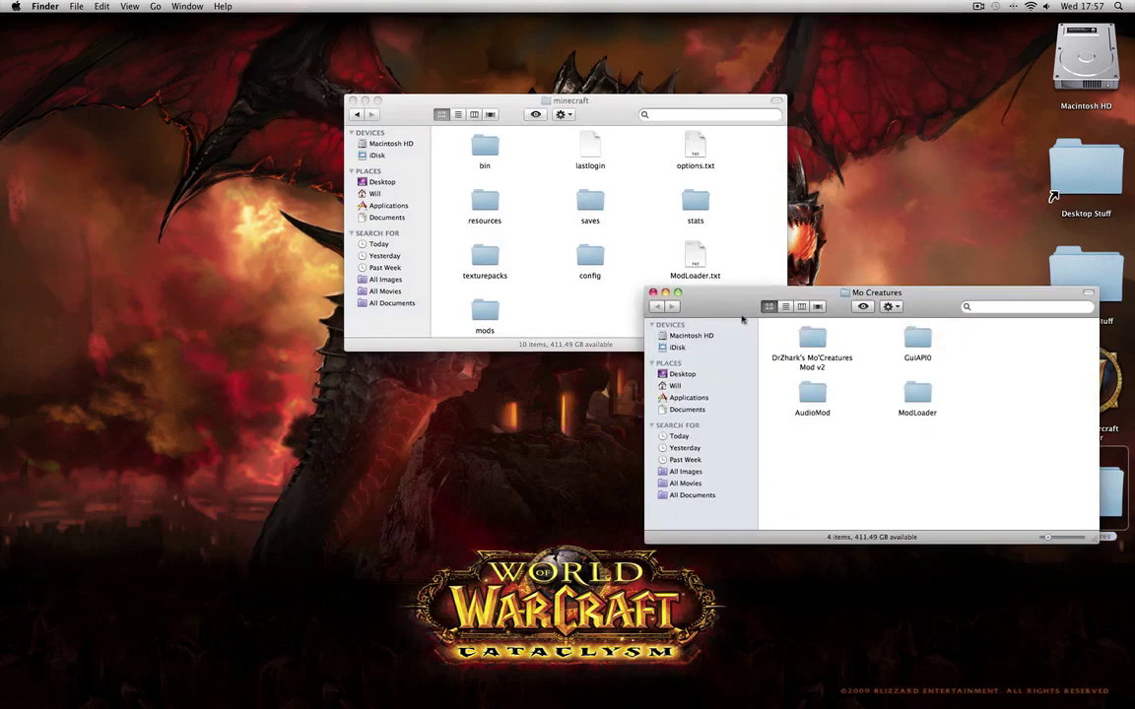
drag(743, 318, 727, 347)
double_click(828, 386)
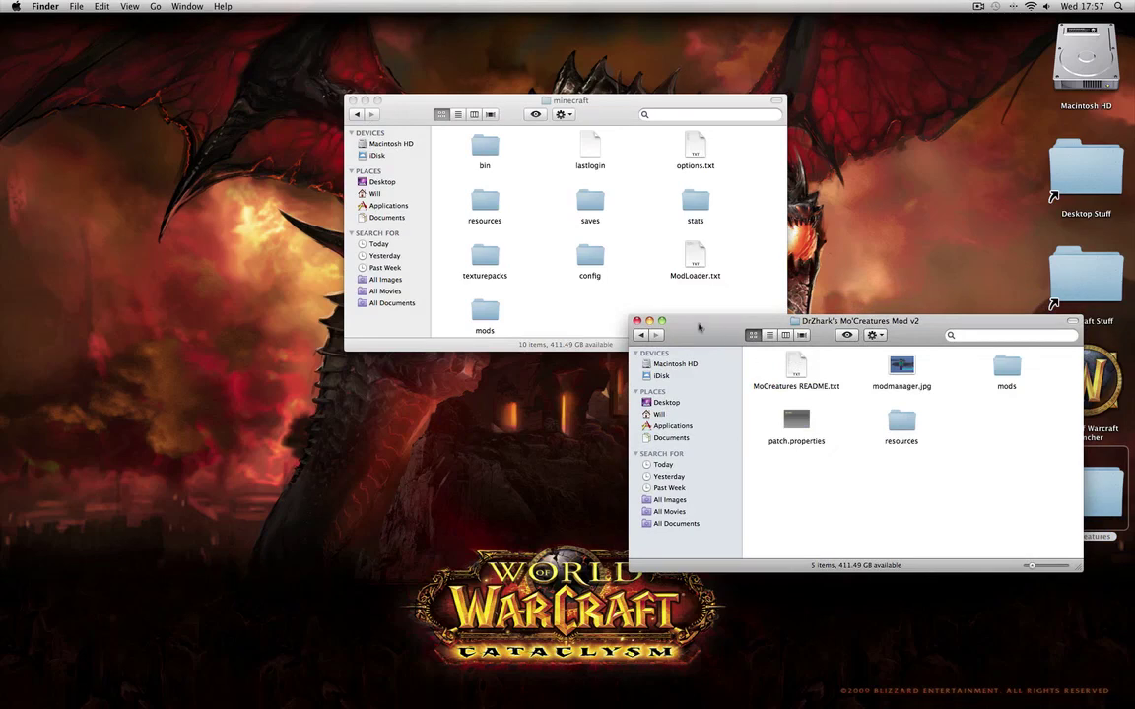
double_click(1005, 371)
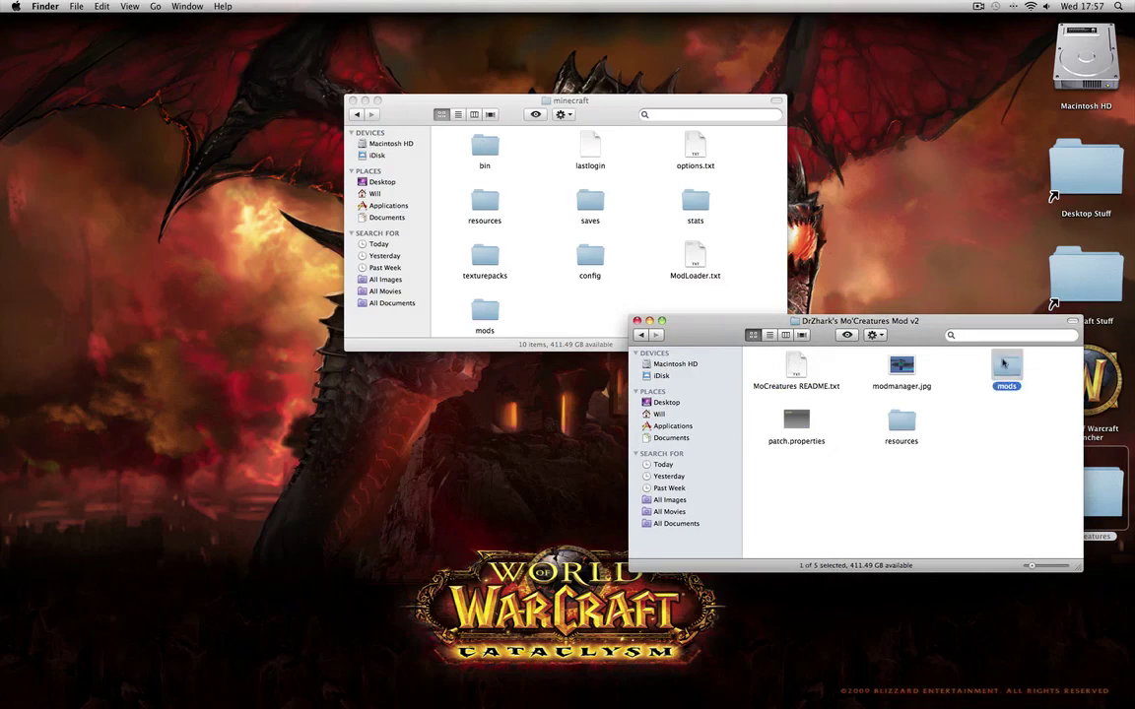
Unpack MoCreatures.zip, move the extracted MoCreatures folder clear of the archive, and copy it to the clipboard.
double_click(796, 364)
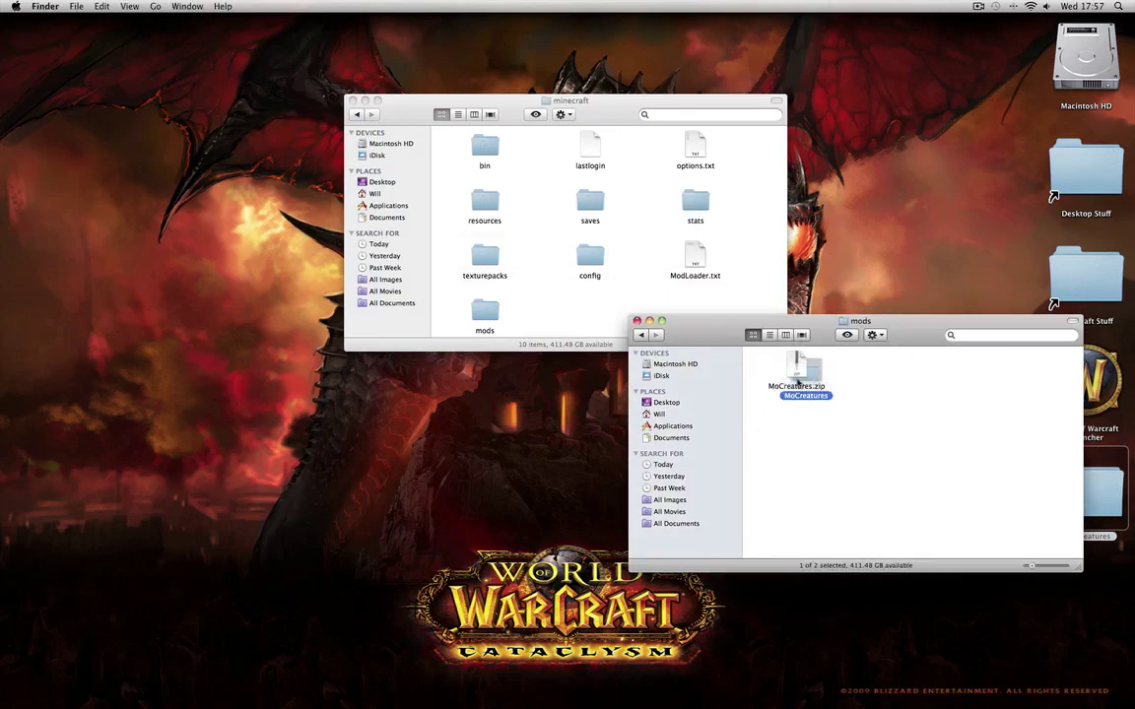
drag(813, 382, 925, 410)
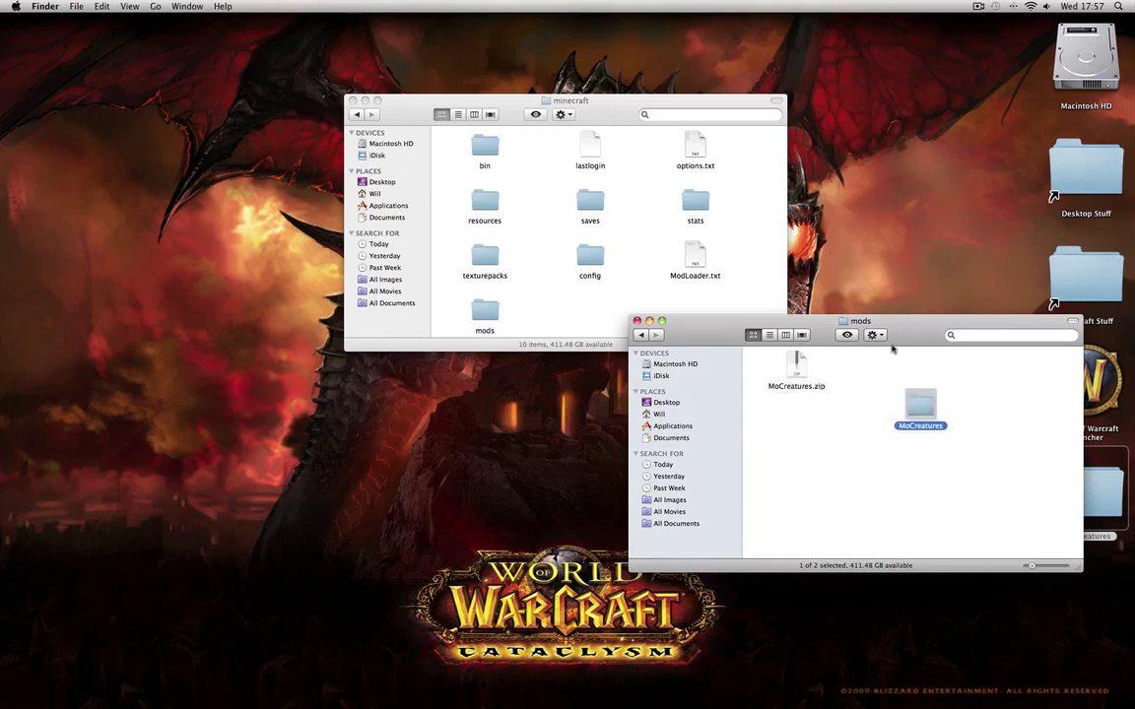
click(874, 335)
click(912, 457)
Paste the MoCreatures folder into the mods folder of the minecraft directory.
click(570, 313)
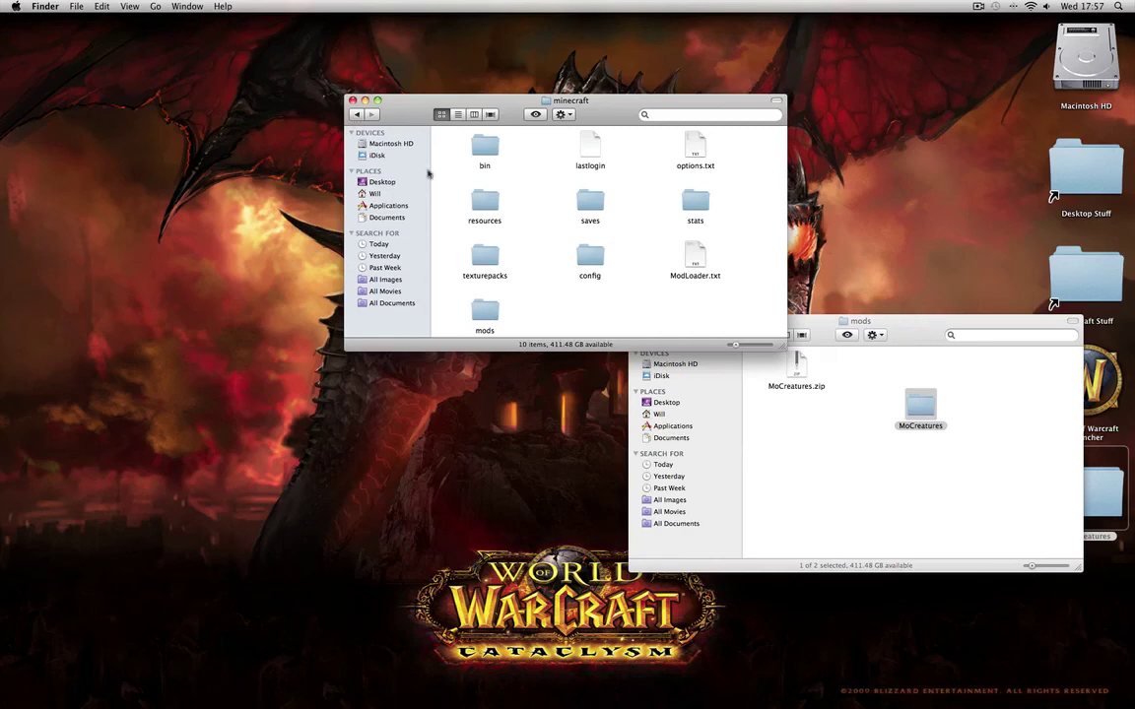
double_click(486, 310)
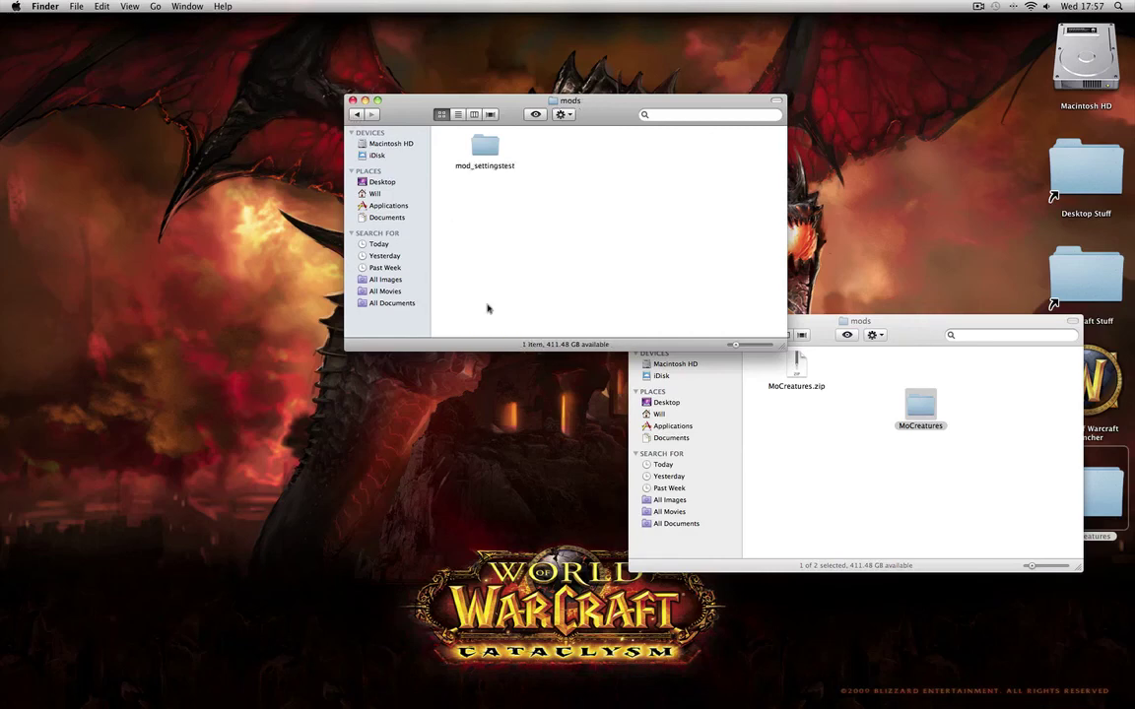
click(560, 114)
click(577, 185)
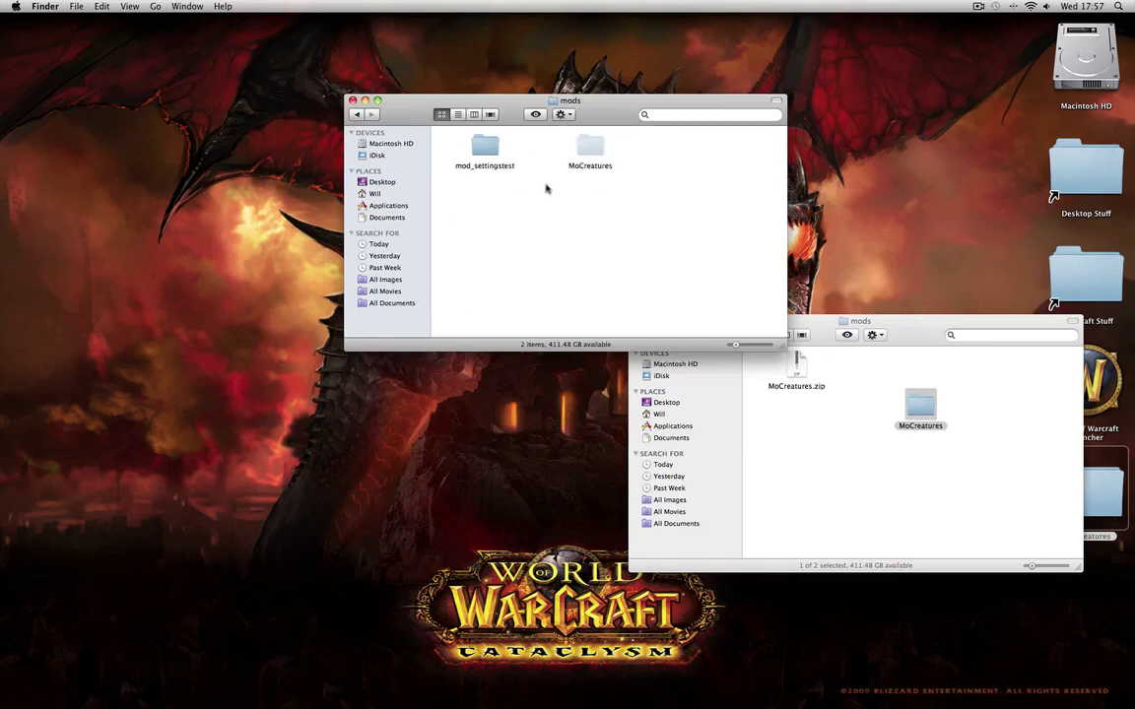
Return to the minecraft folder and open its resources/mod/sound folder.
click(357, 114)
double_click(485, 199)
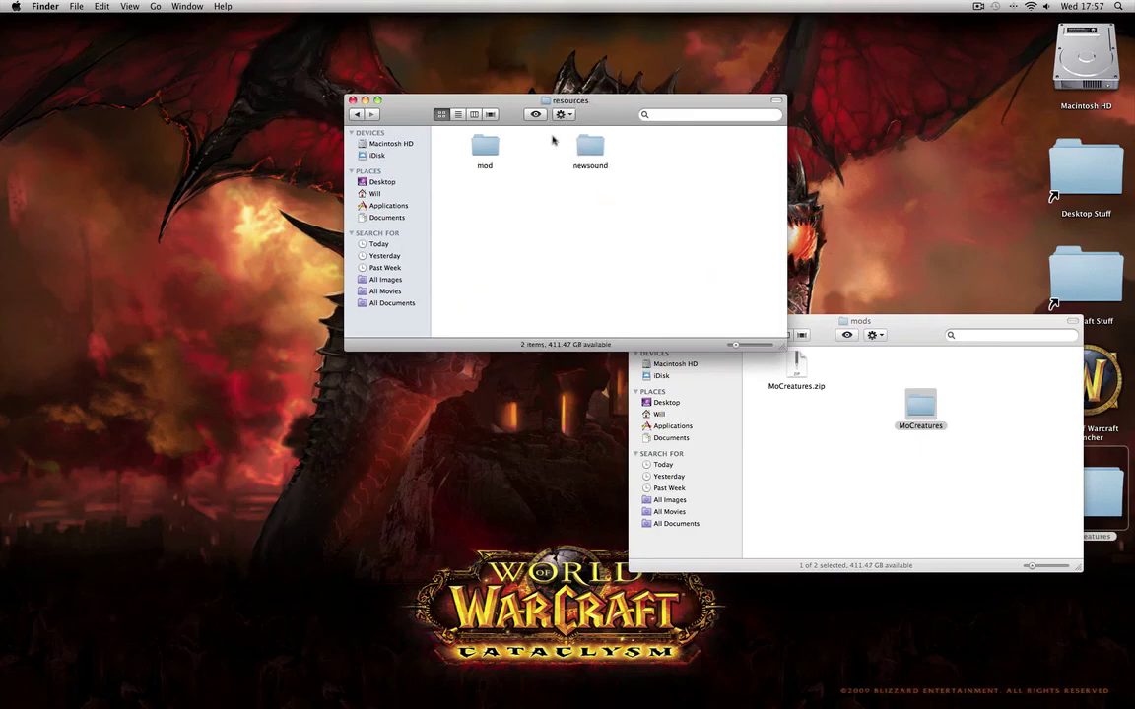
double_click(483, 144)
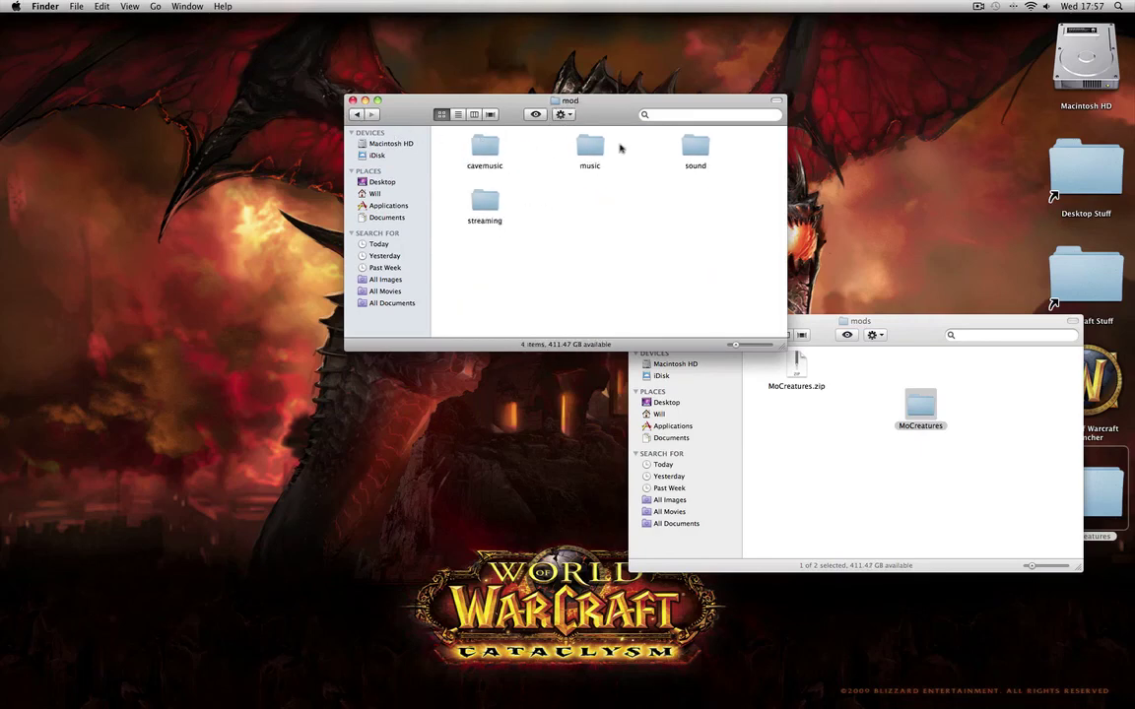
double_click(695, 146)
Open resources/mod/sound in DrZhark's Mo'Creatures Mod v2 and copy all its .ogg files to the clipboard.
click(860, 440)
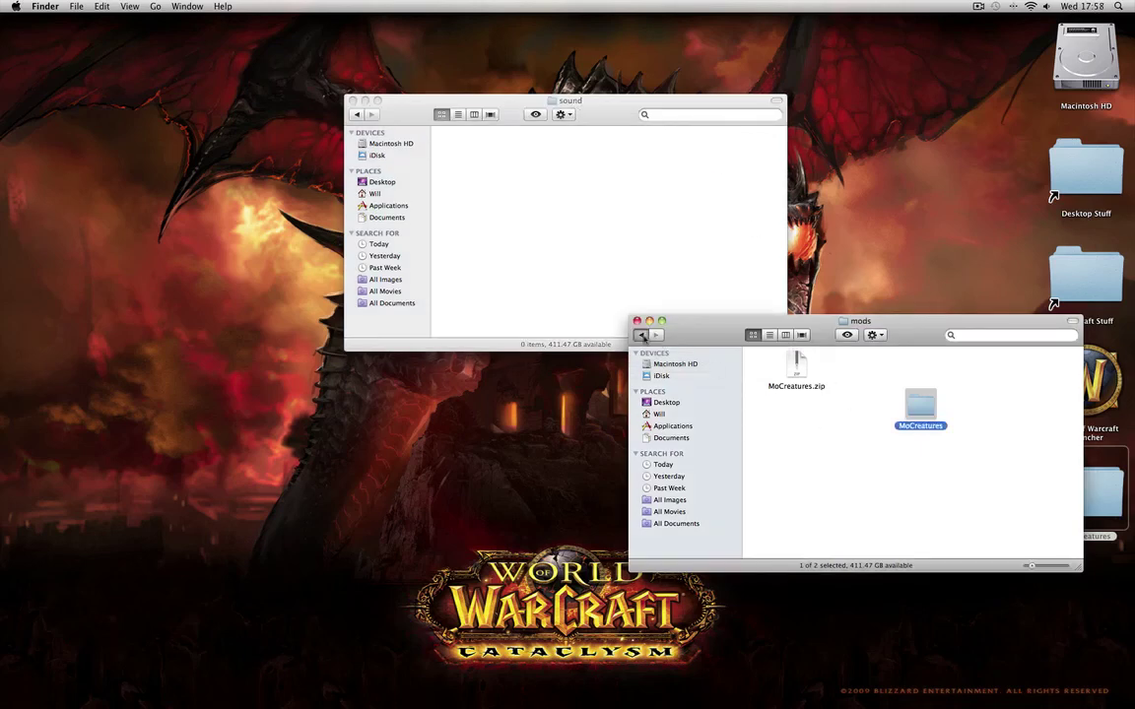
click(641, 335)
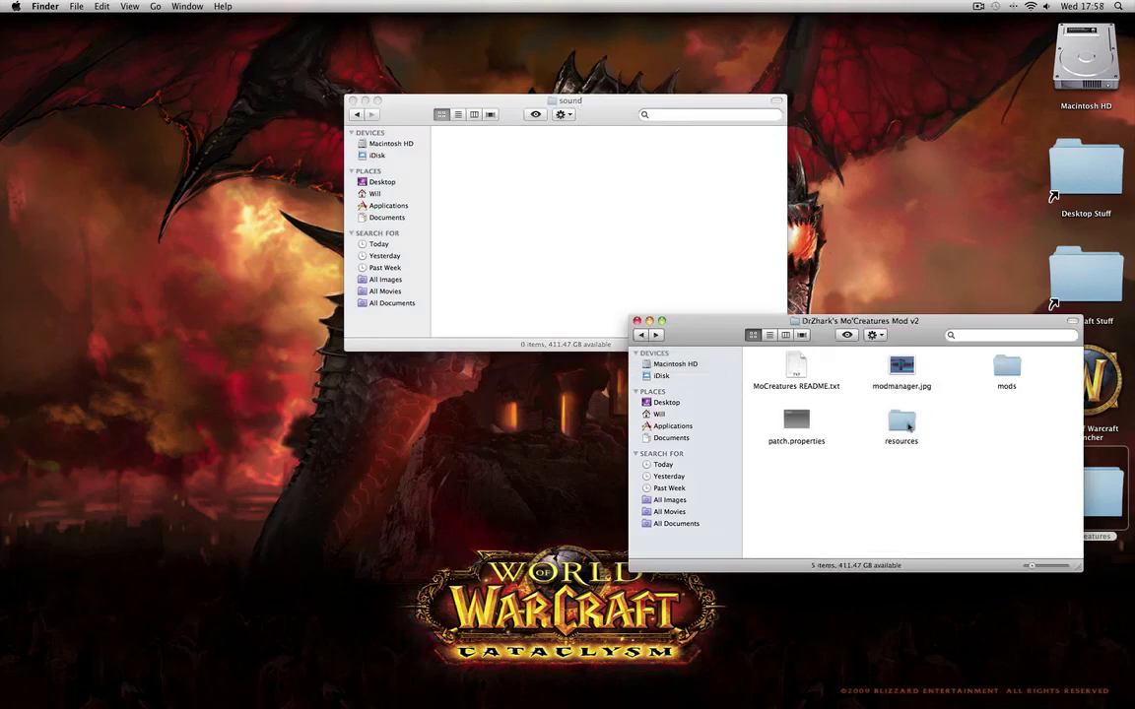
double_click(901, 424)
double_click(793, 369)
double_click(796, 367)
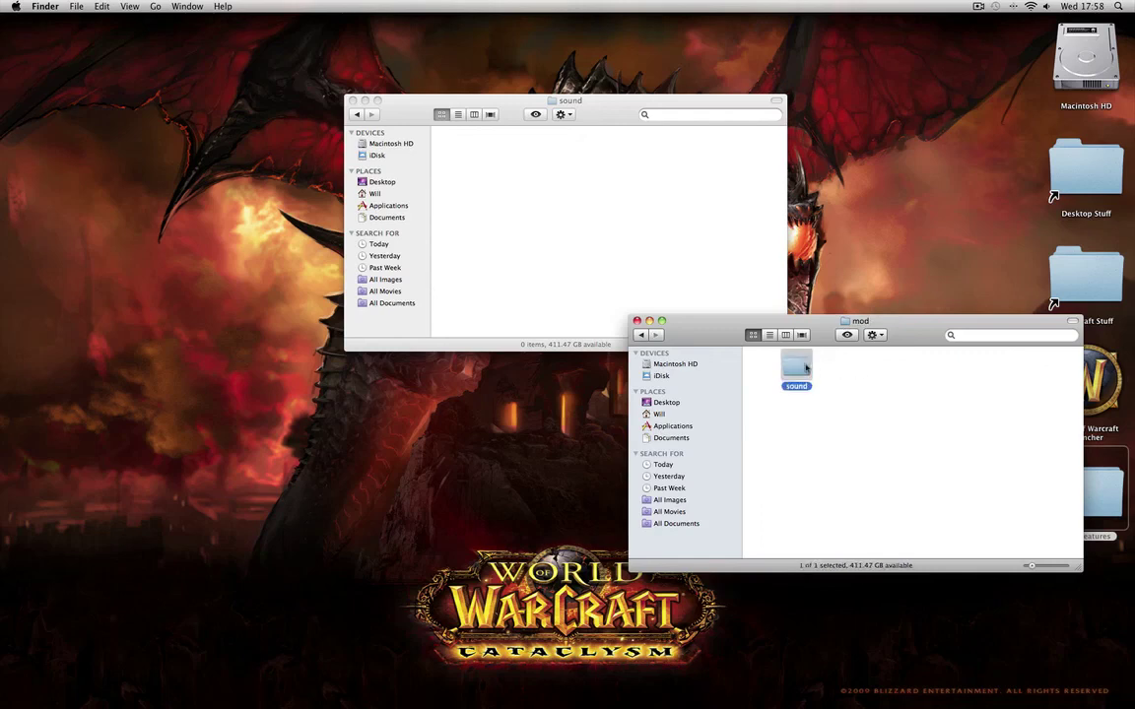
key(super+a)
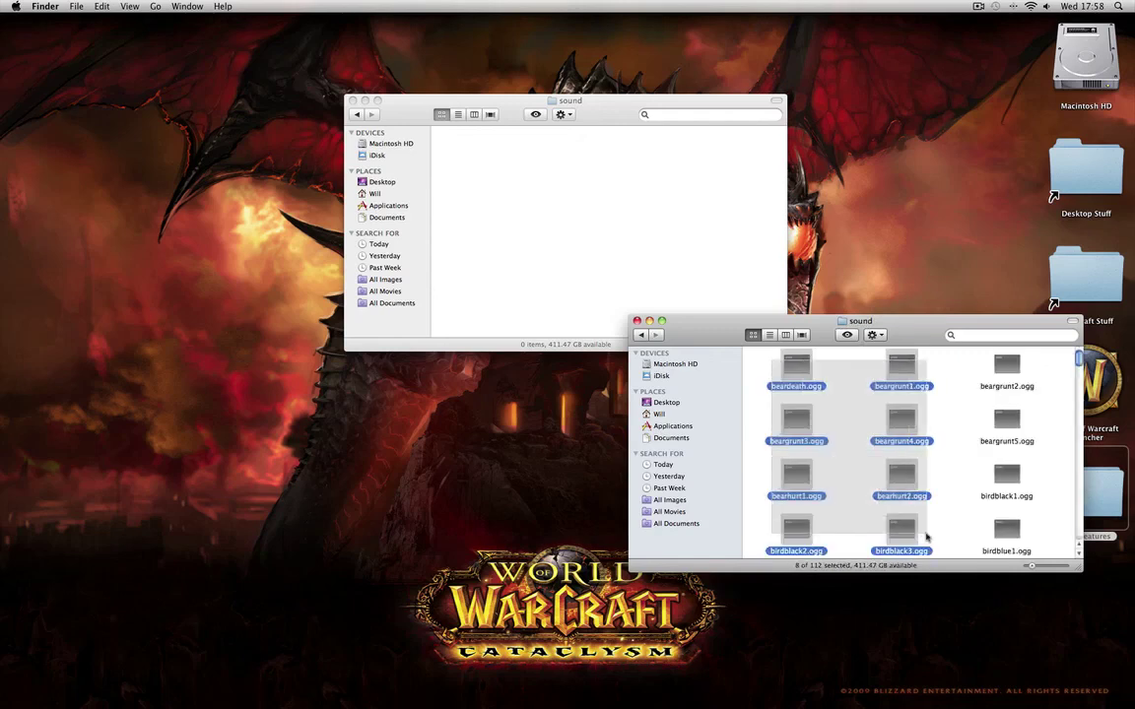
scroll(886, 386, down, 20)
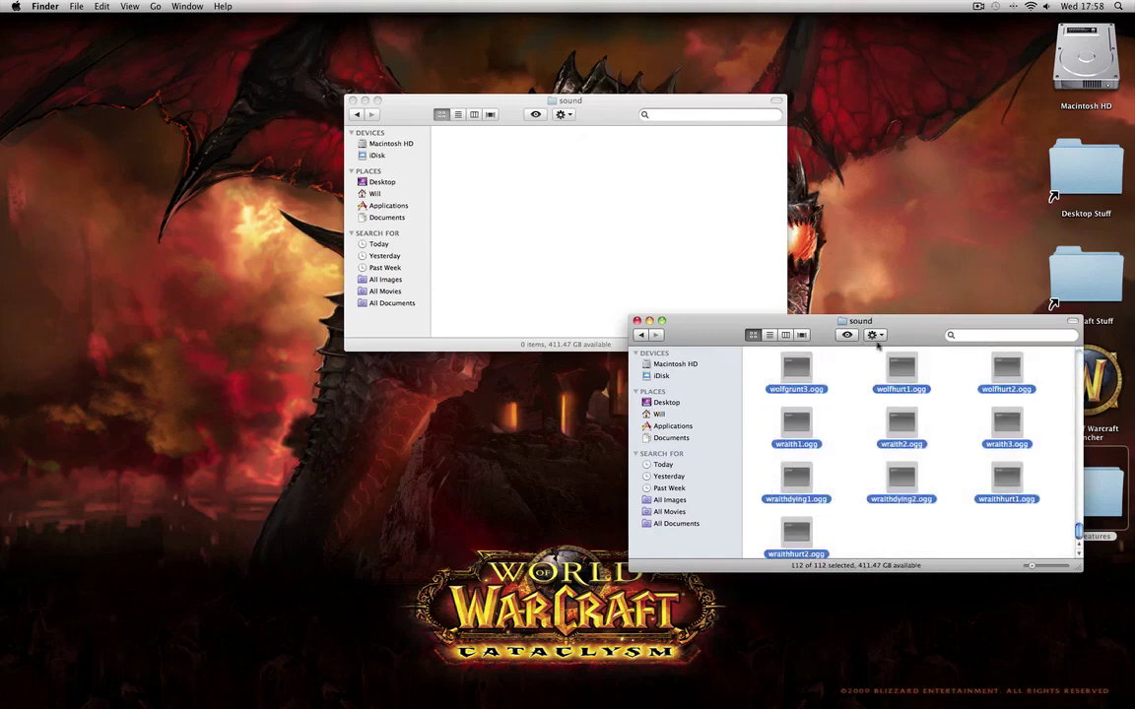
click(873, 336)
click(893, 478)
Paste the copied .ogg files into the empty sound folder of the minecraft directory.
click(487, 174)
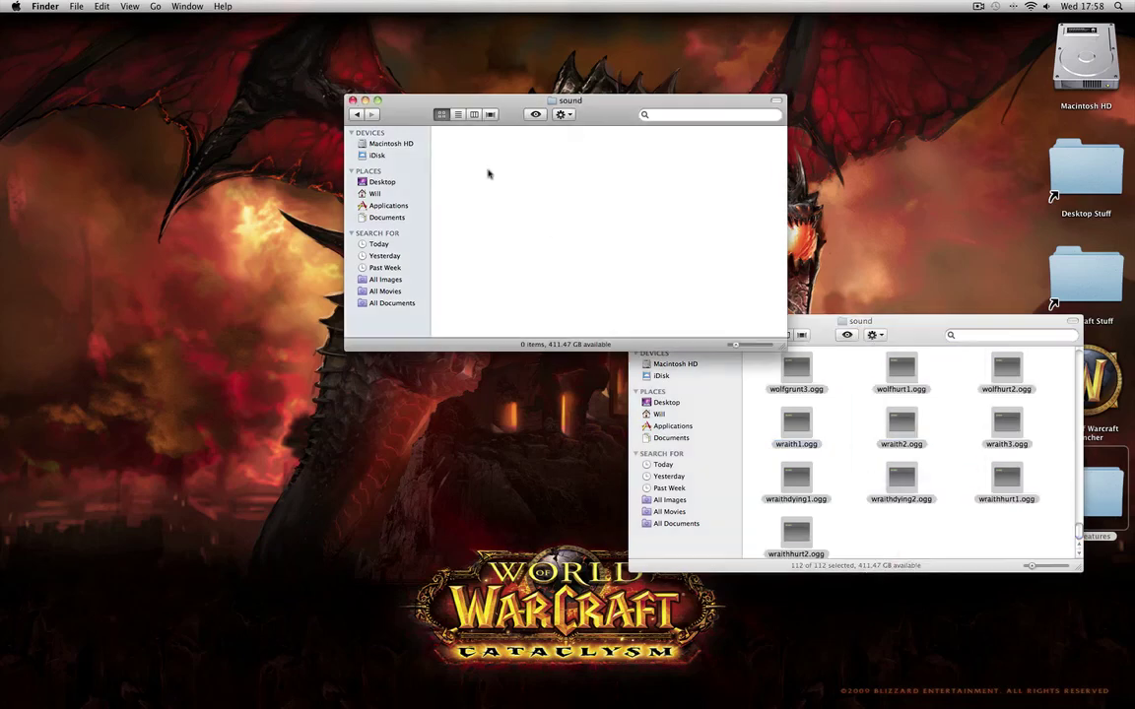
click(563, 114)
click(581, 184)
Go back from the minecraft sound folder to Application Support and close both Finder windows.
click(356, 114)
click(356, 114)
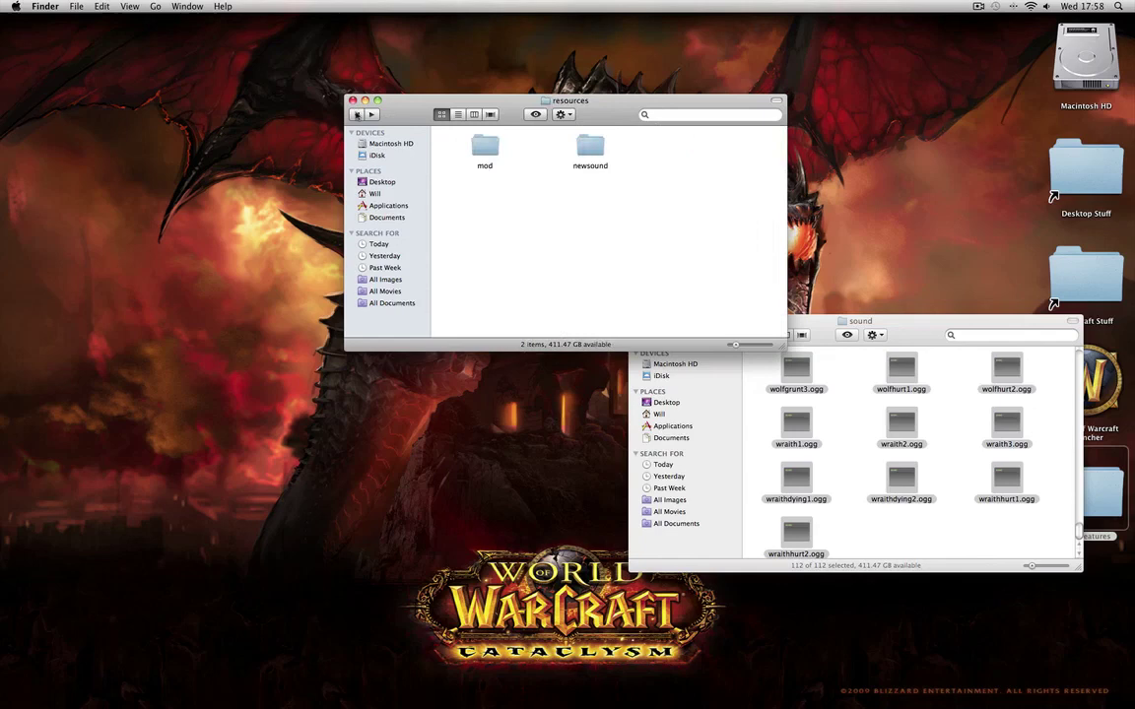
click(357, 114)
click(357, 114)
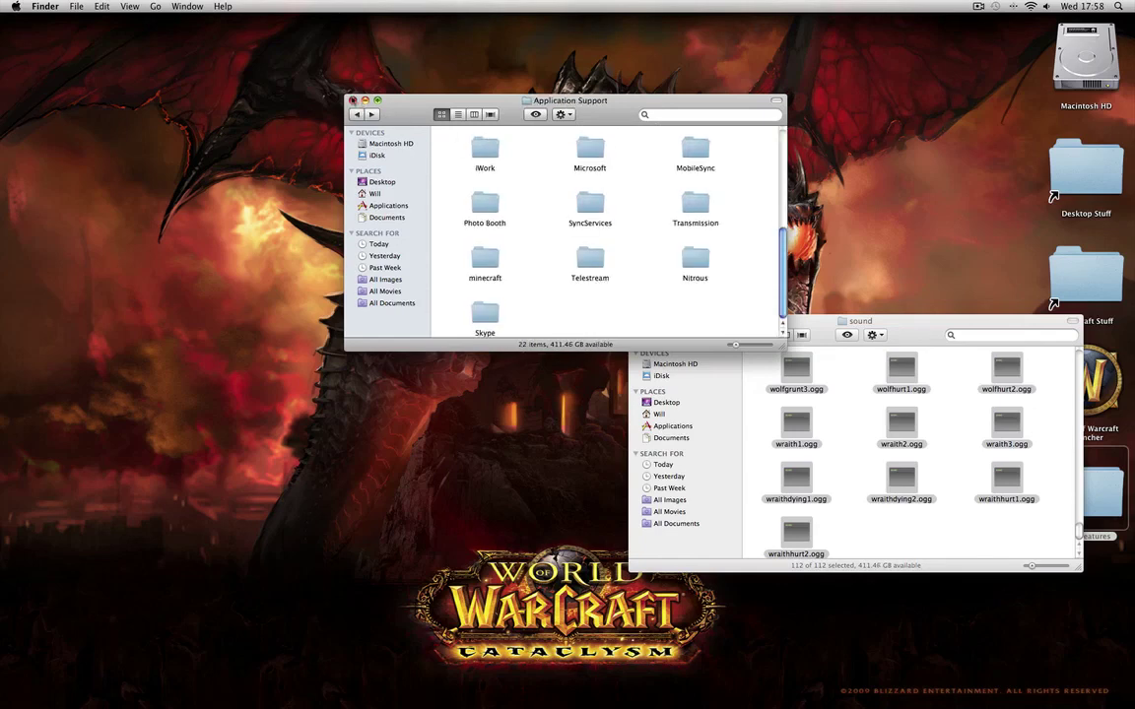
click(352, 101)
click(771, 385)
click(636, 321)
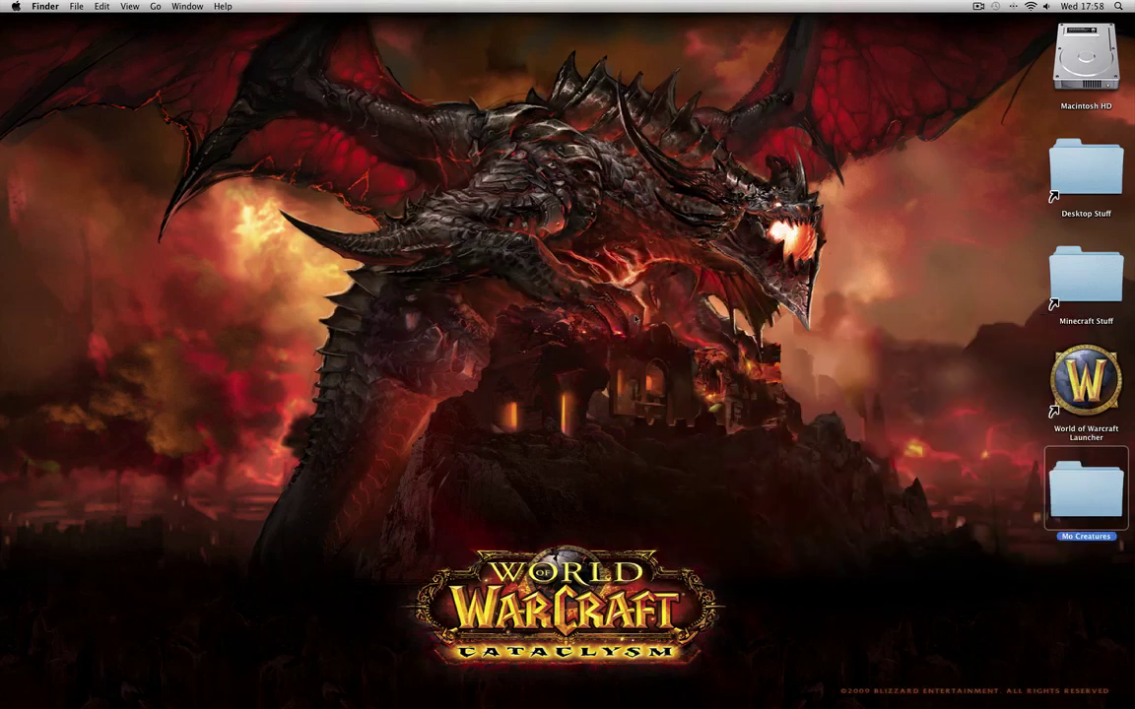
Launch Minecraft, quit the open web browser, and continue into the game.
click(332, 689)
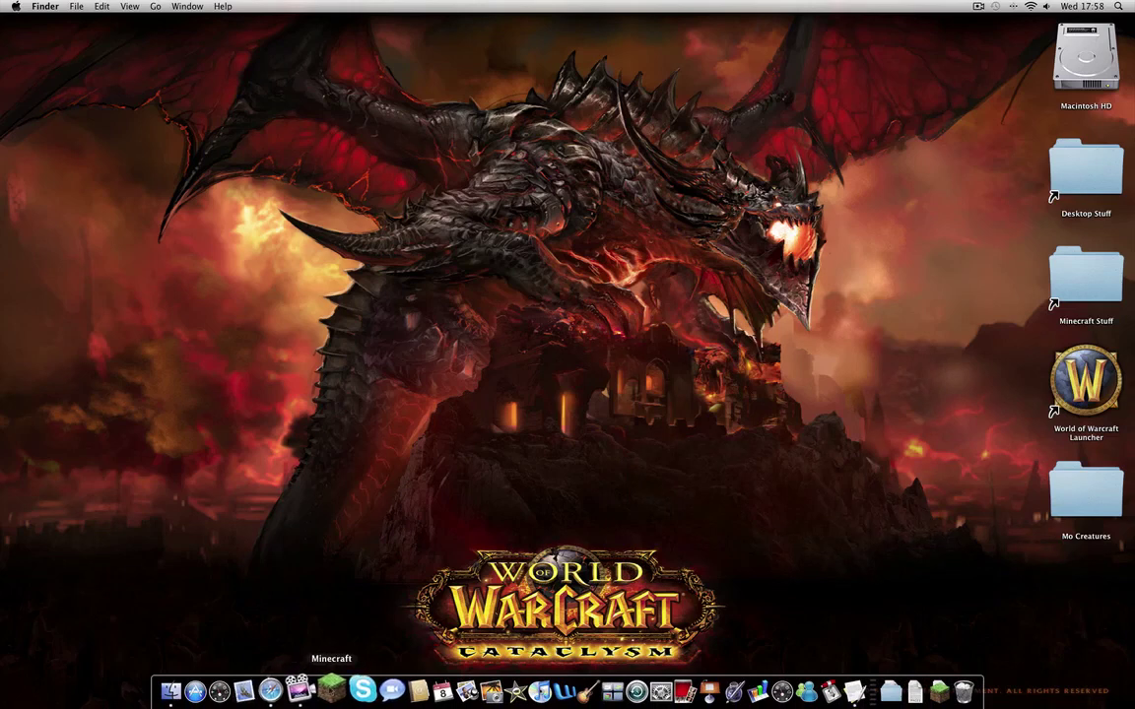
right_click(281, 688)
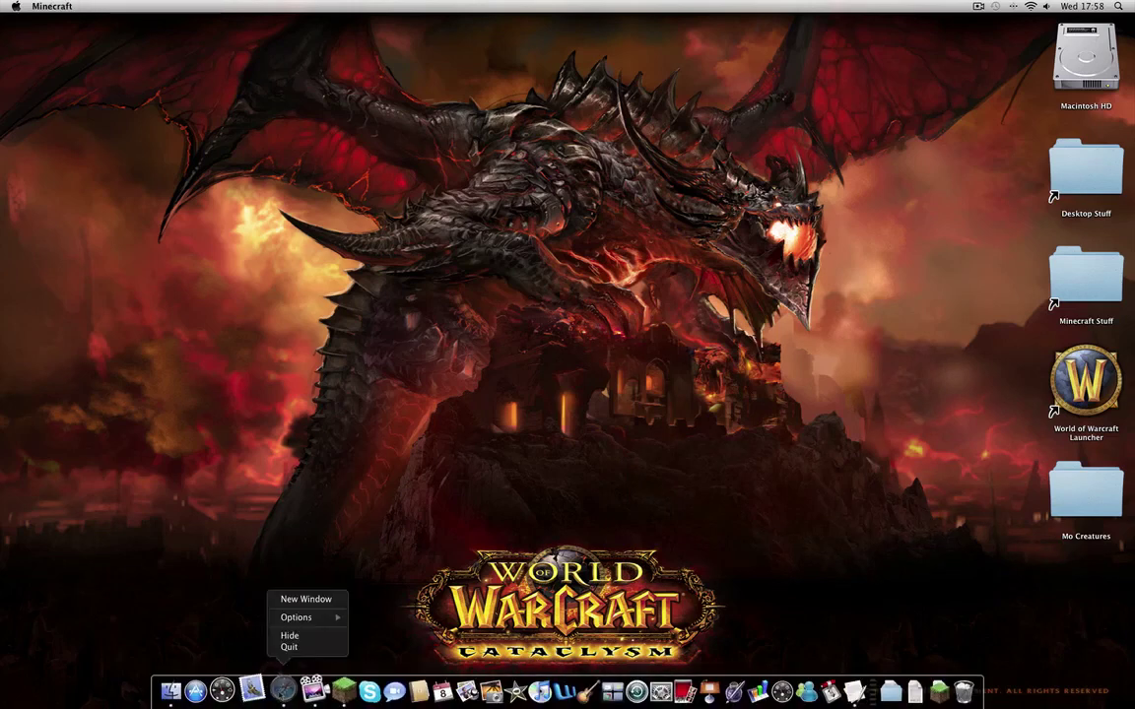
click(283, 650)
click(758, 483)
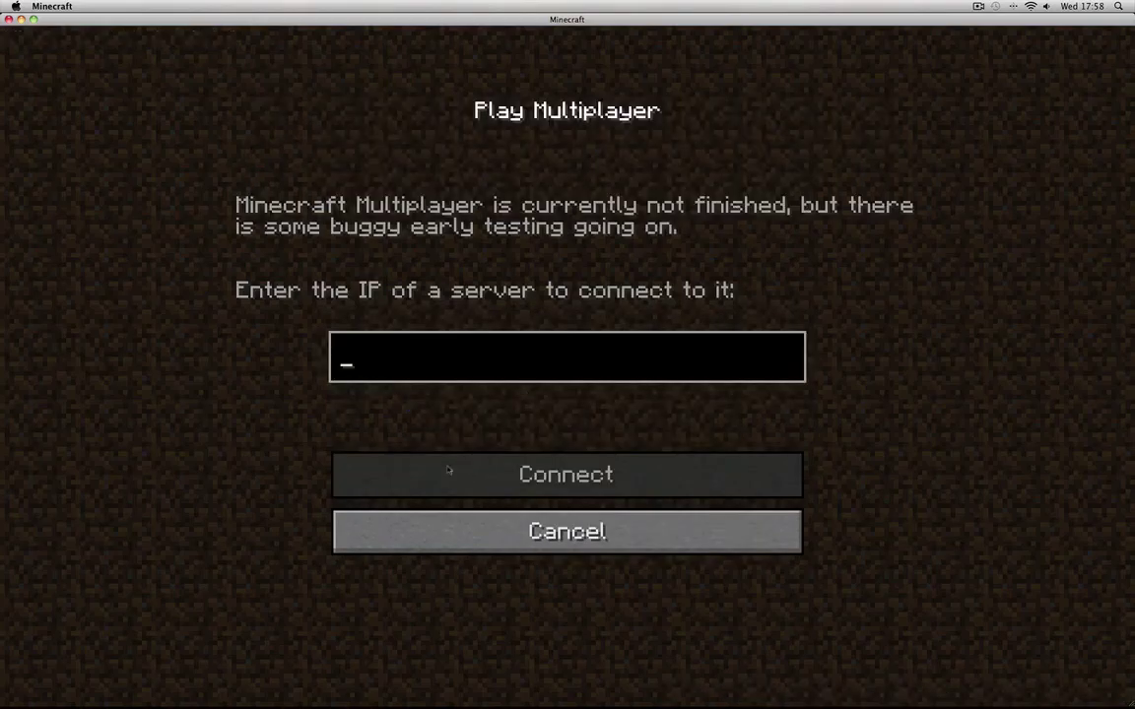
Leave the multiplayer screen and create a new single-player world.
click(453, 531)
click(453, 332)
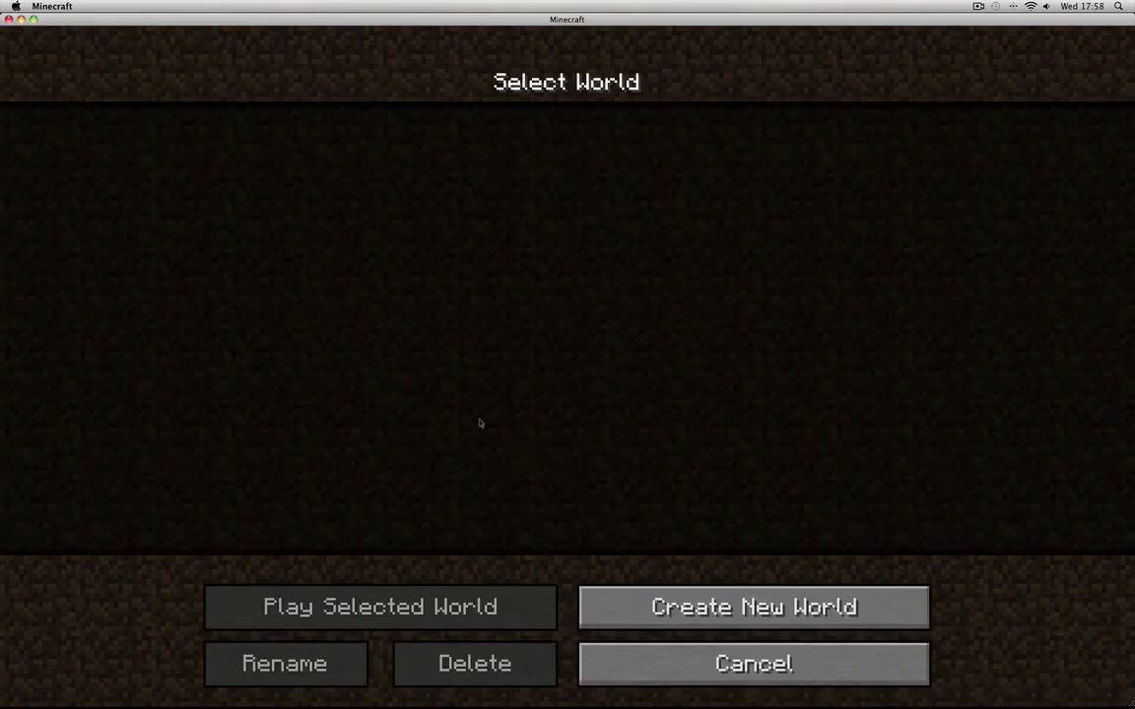
click(652, 622)
click(440, 326)
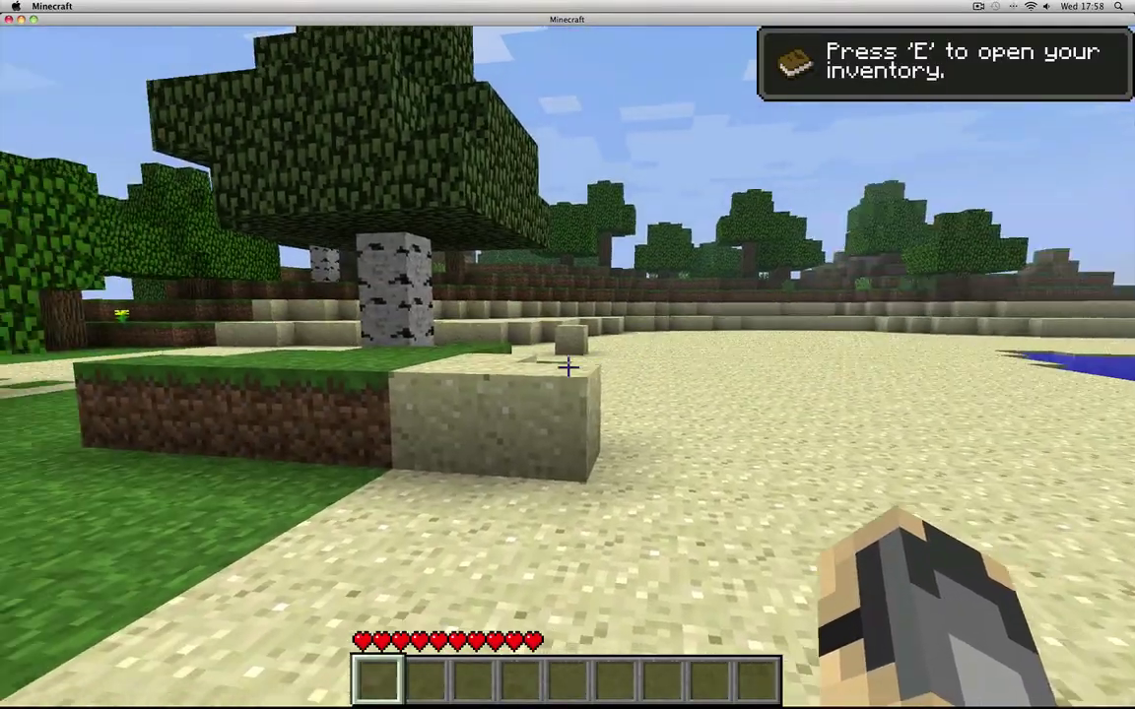
Look around the sandy spawn area of the new world.
key(w)
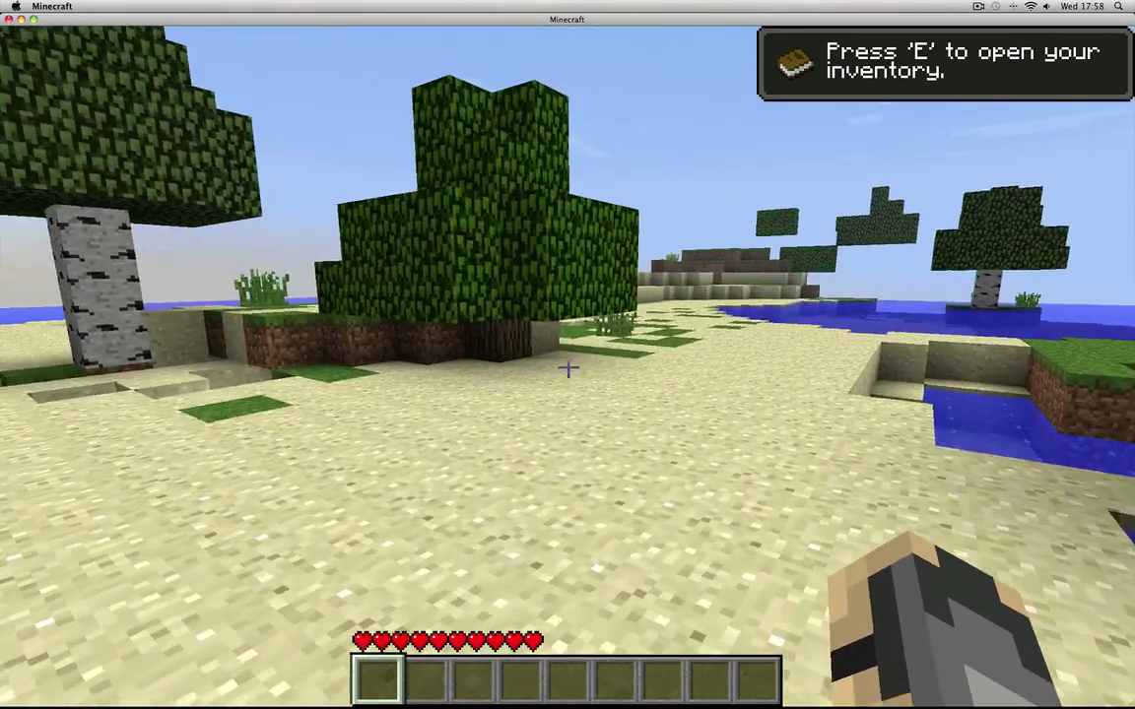
key(w)
key(w)
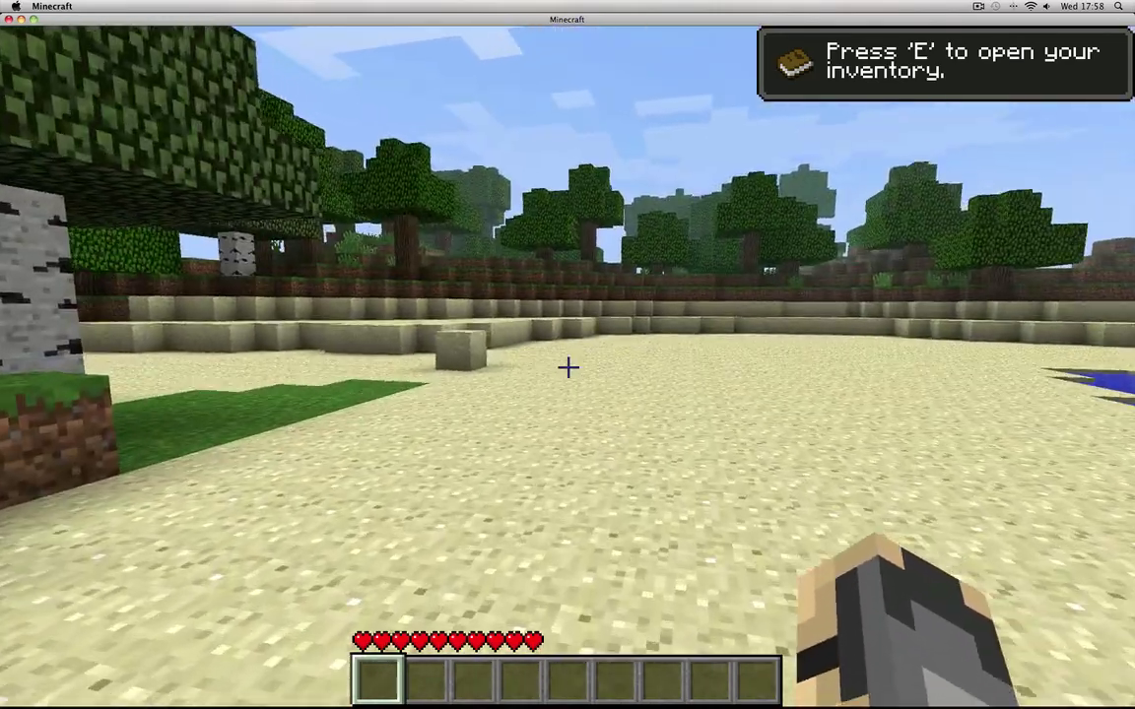
Check the Video Settings in the game options and return to the world.
key(Escape)
click(537, 409)
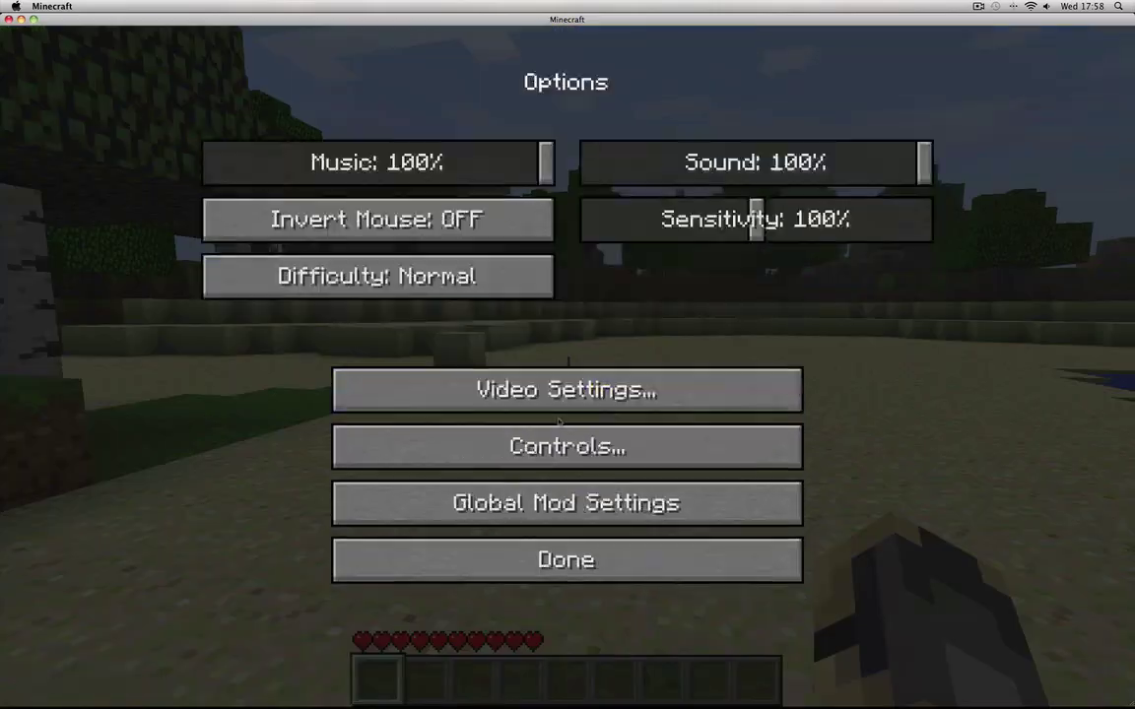
click(532, 394)
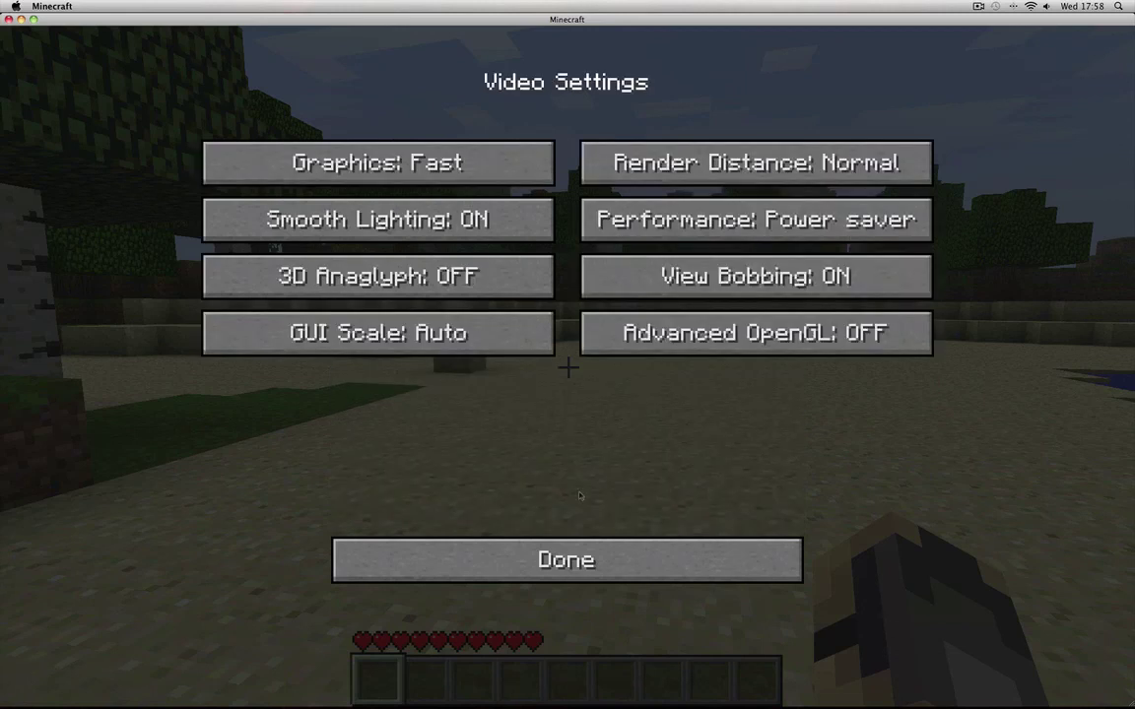
click(567, 560)
key(Escape)
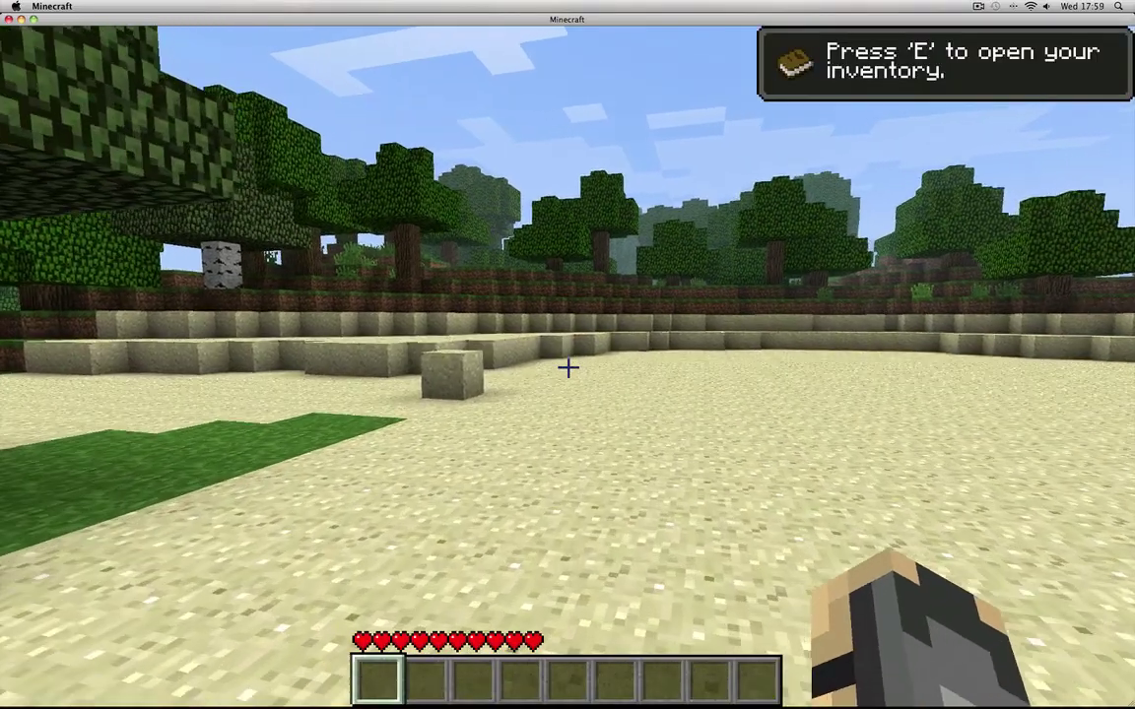
Walk across the sand toward the forested hill, surveying the surroundings for Mo' Creatures animals.
key(w)
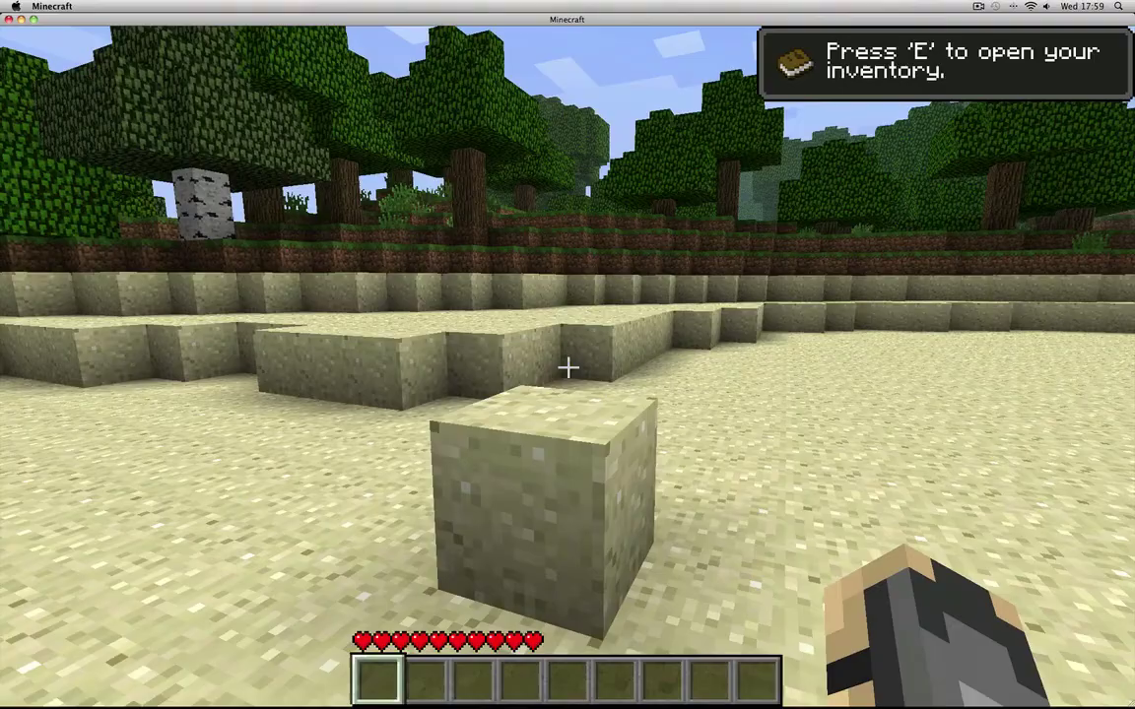
key(w)
key(space)
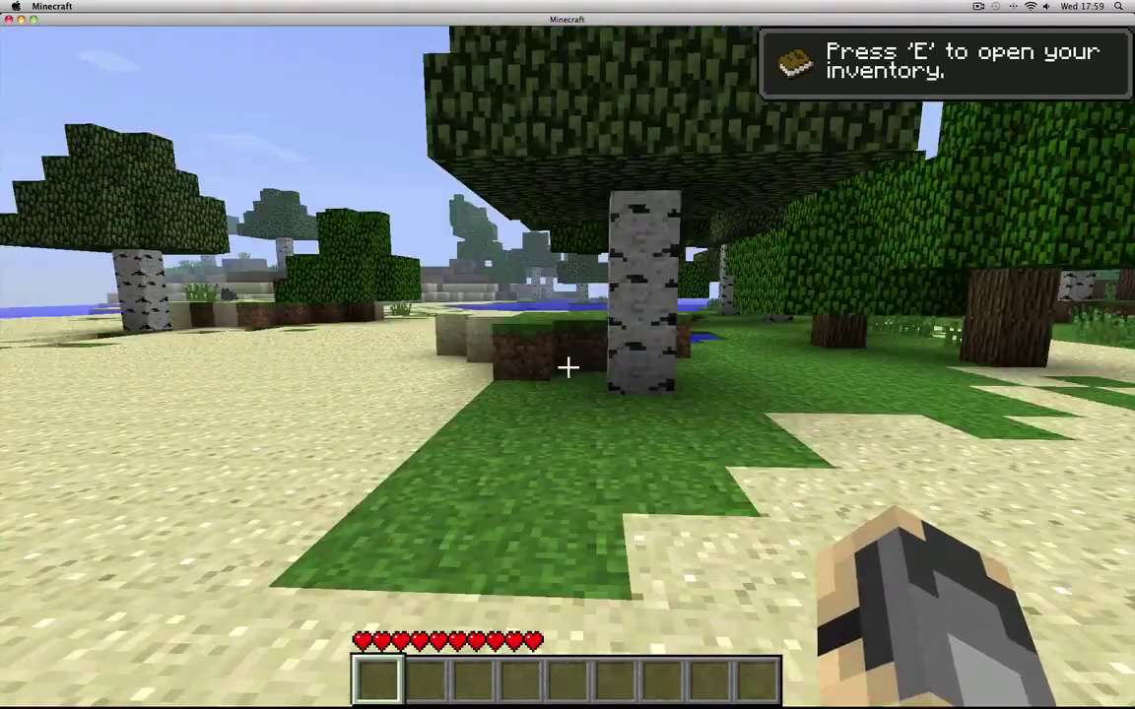
key(w)
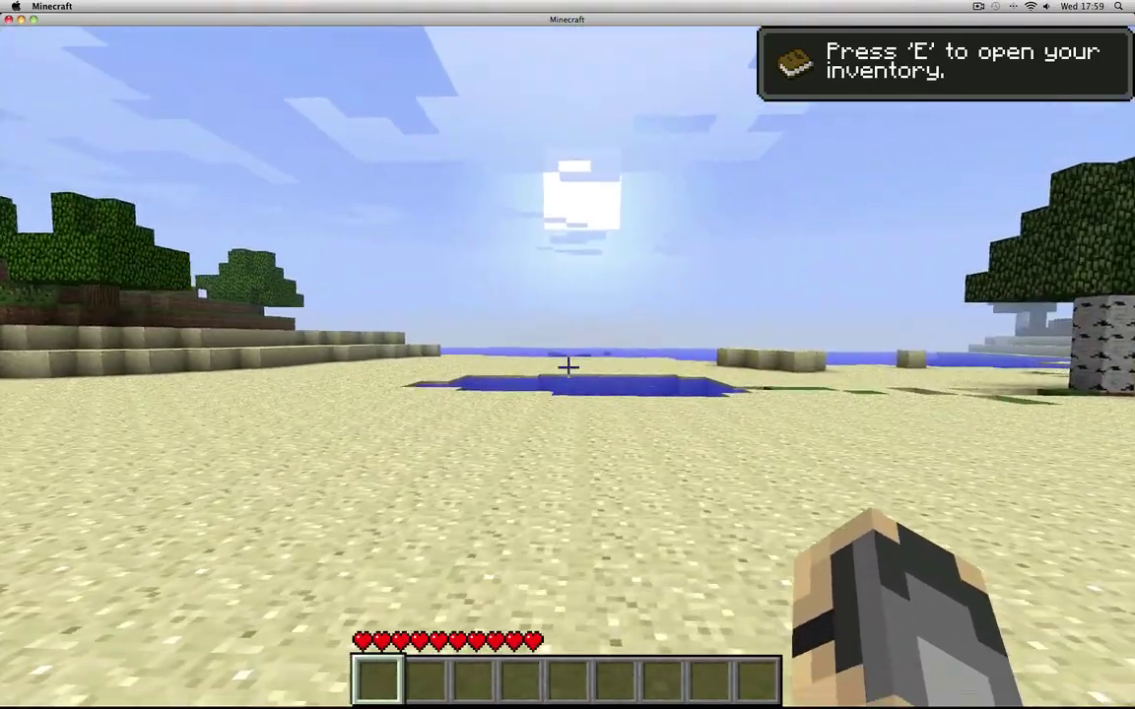
key(w)
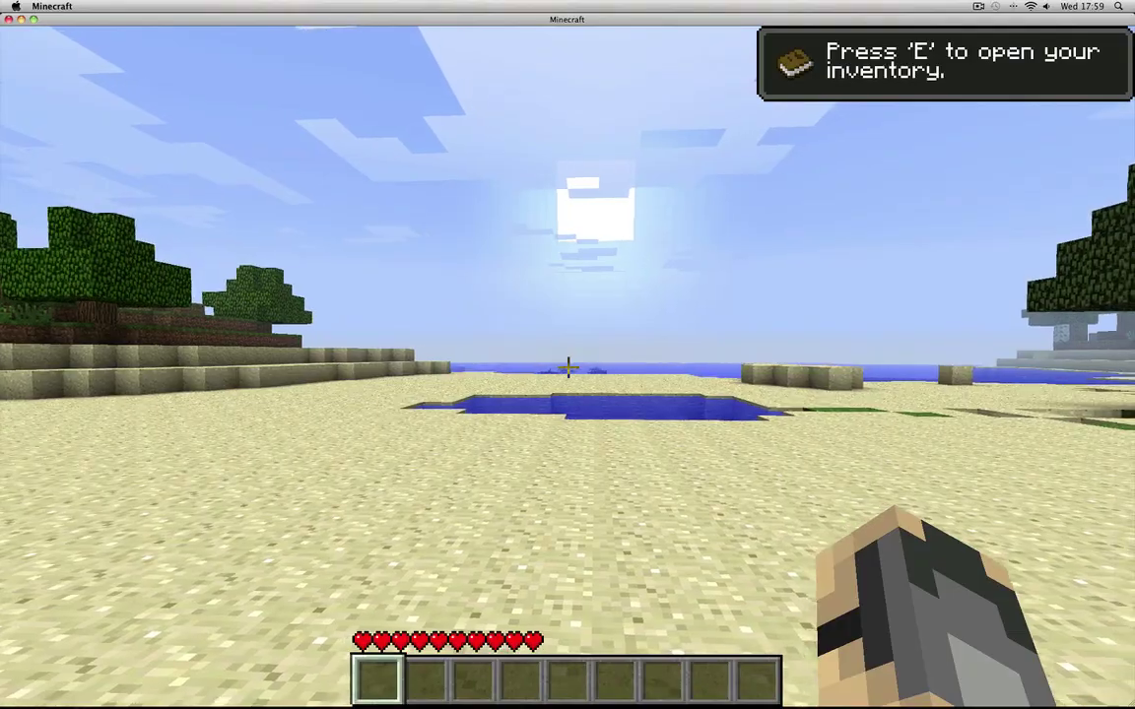
key(w)
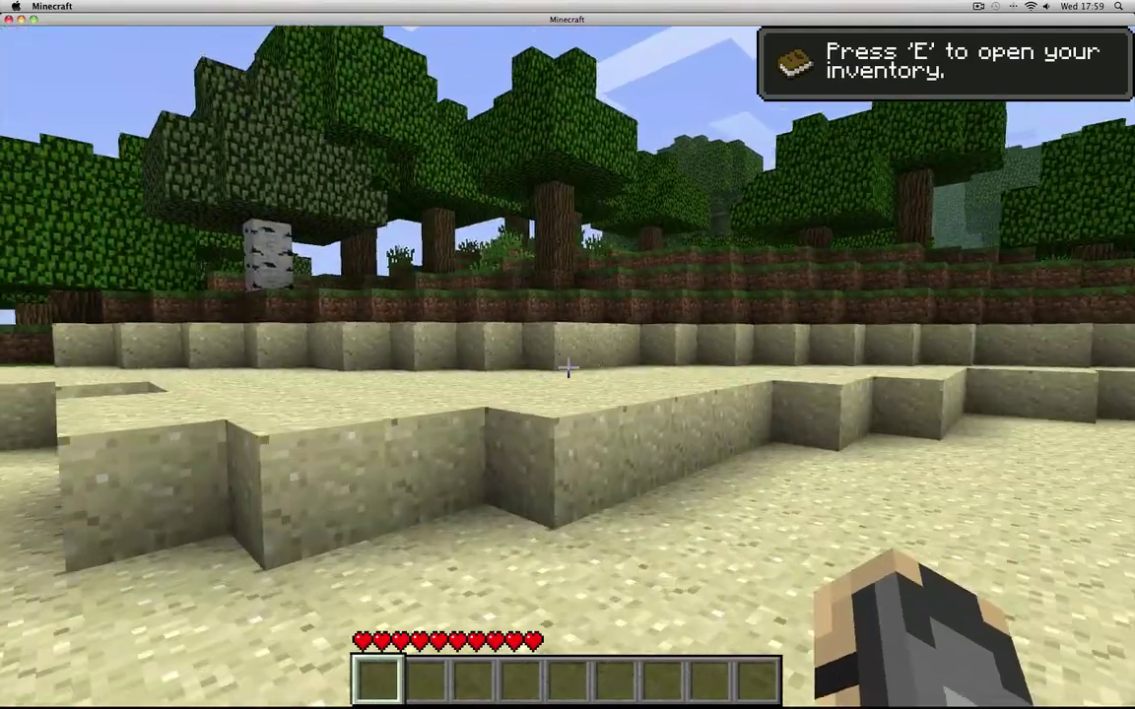
key(w)
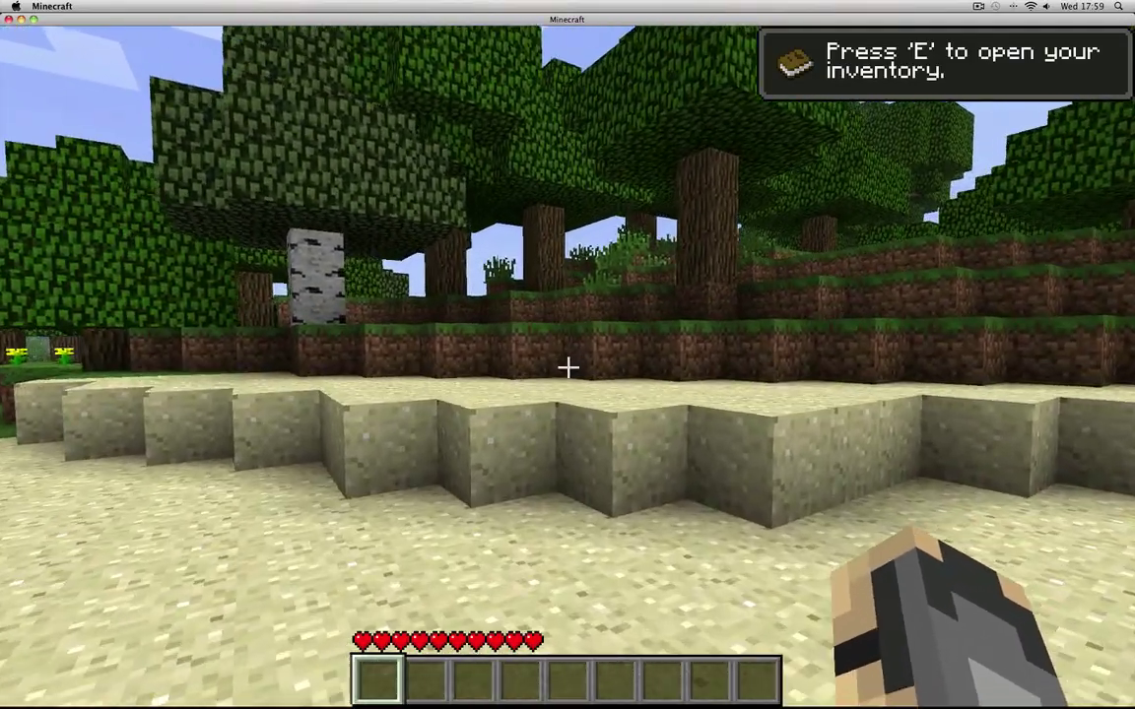
Climb the terraces into the forest and break a clump of tall grass.
key(w)
key(space)
key(space)
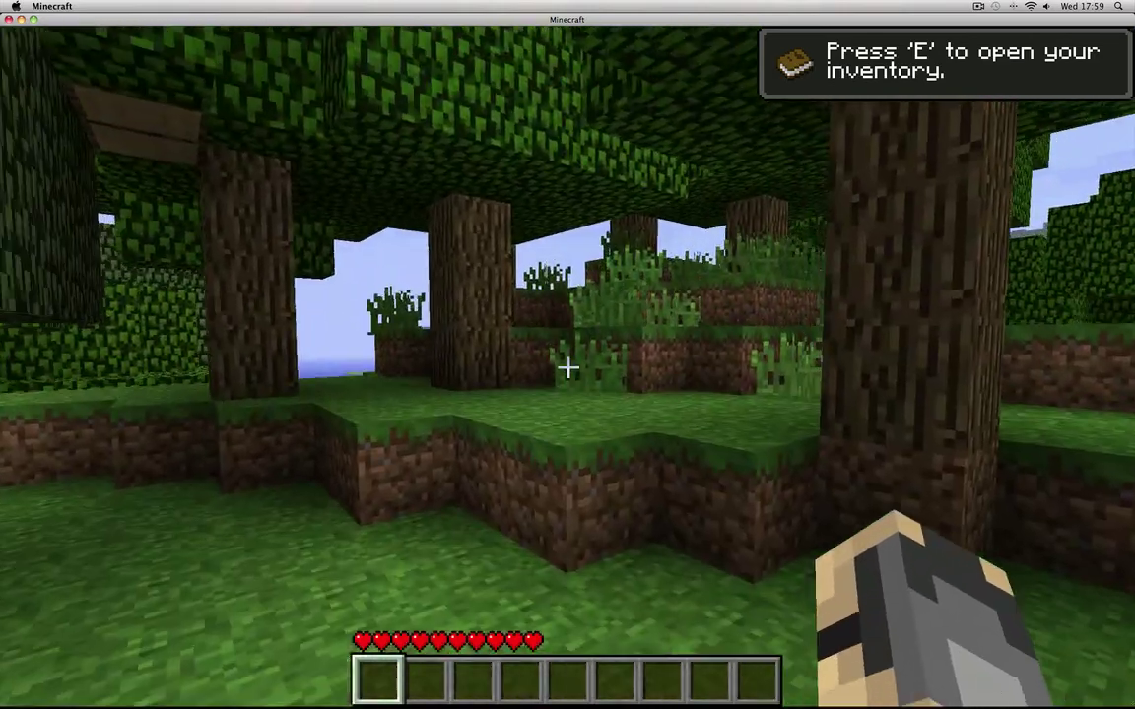
key(w)
key(space)
click(567, 368)
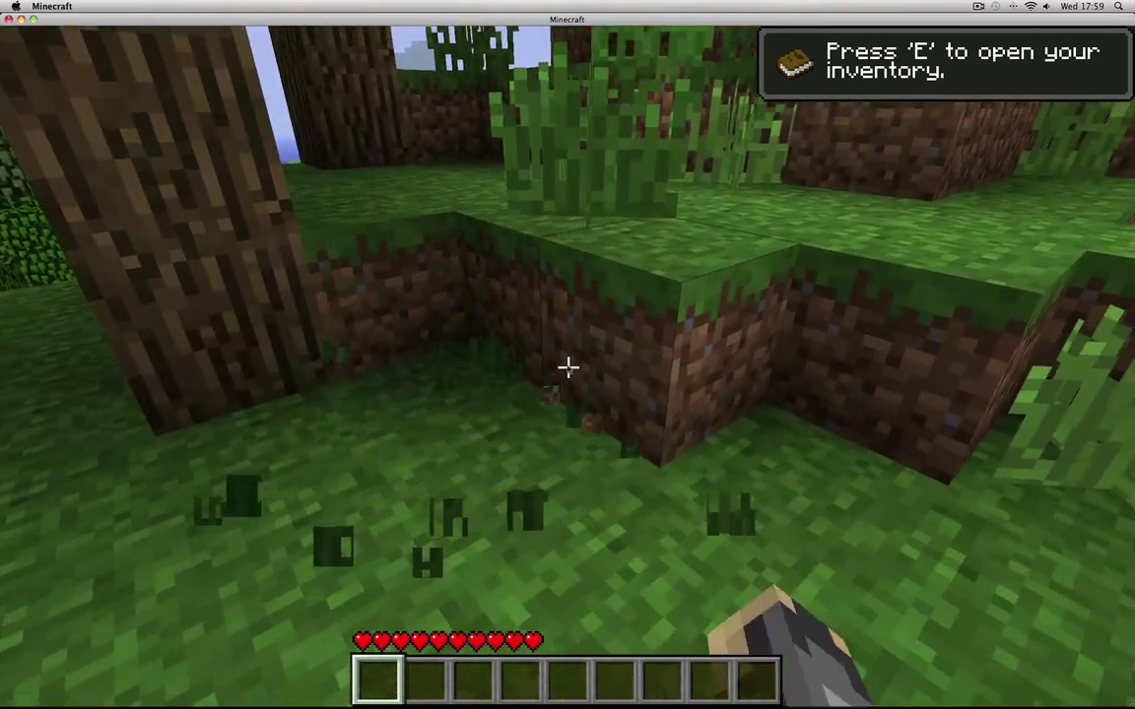
Recheck the Video Settings, resume play and walk through the trees to view the animals on the lake.
key(Escape)
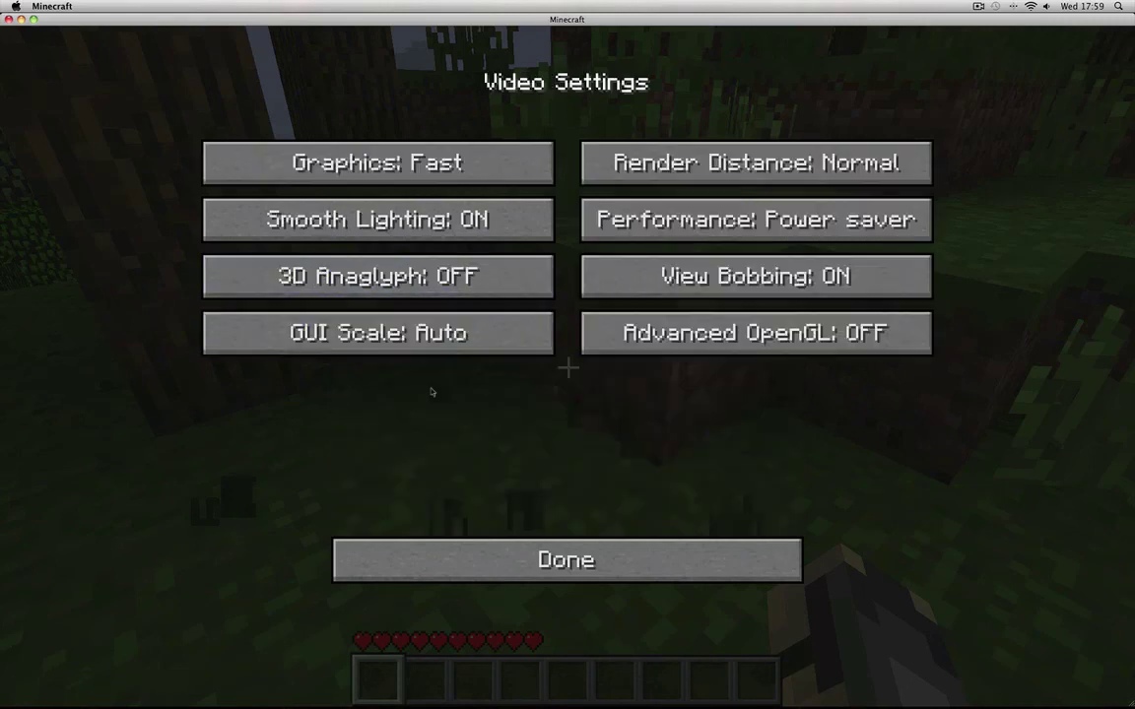
key(Escape)
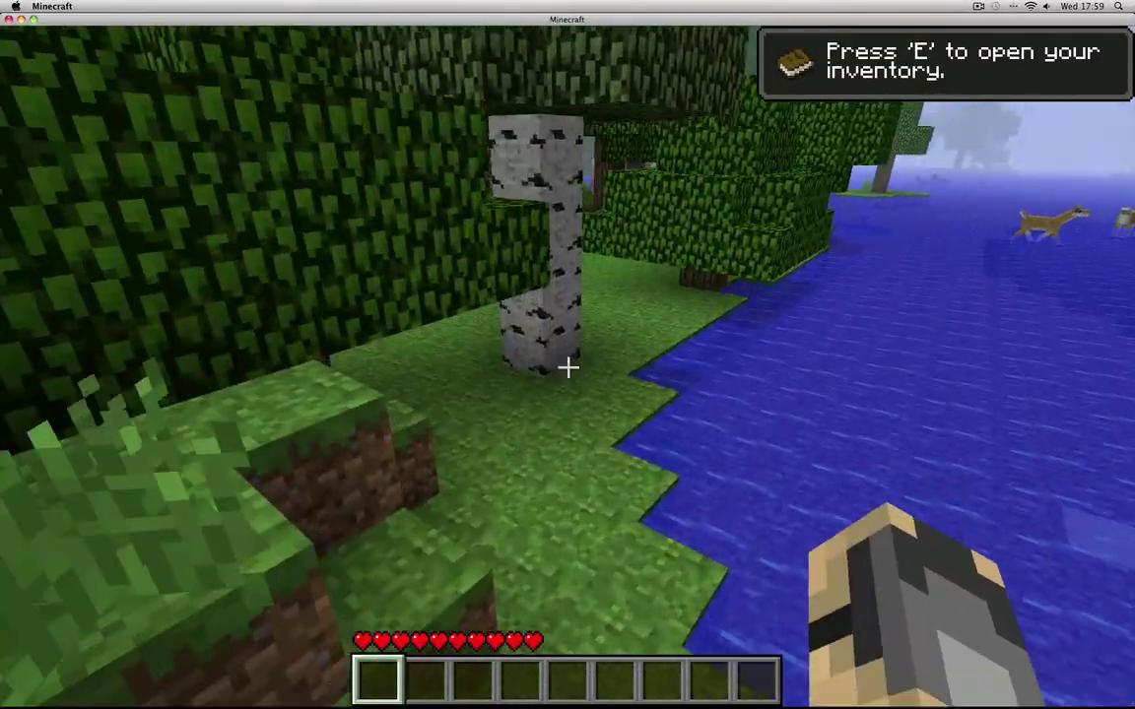
key(w)
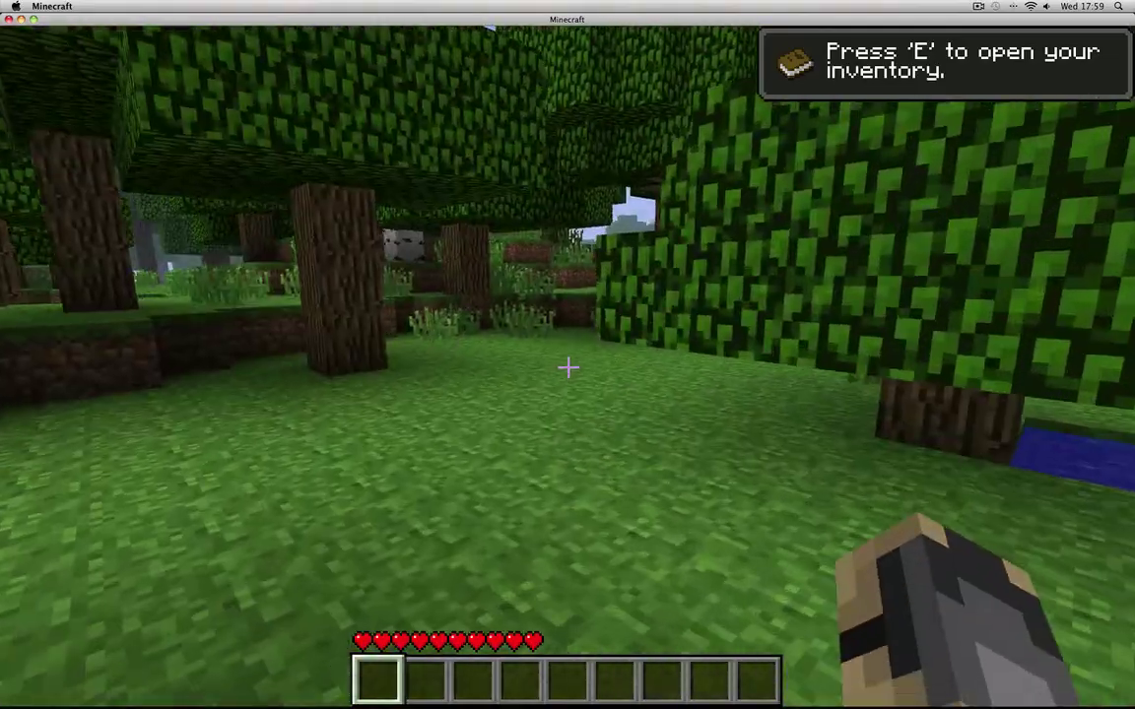
key(w)
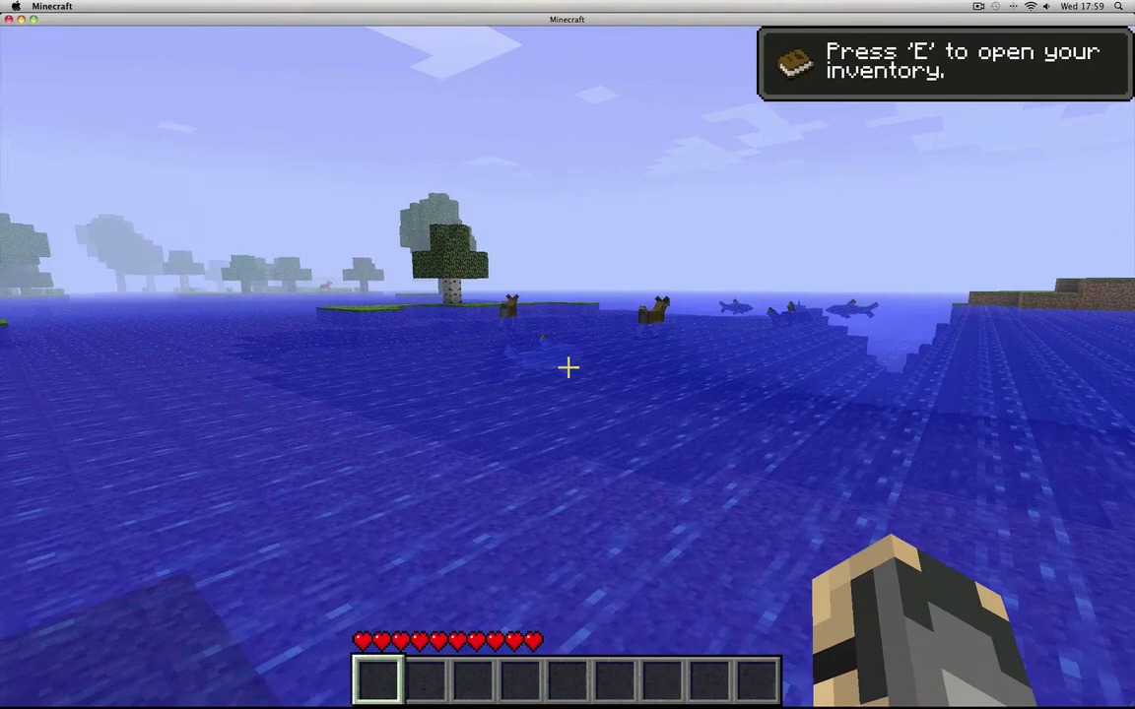
key(w)
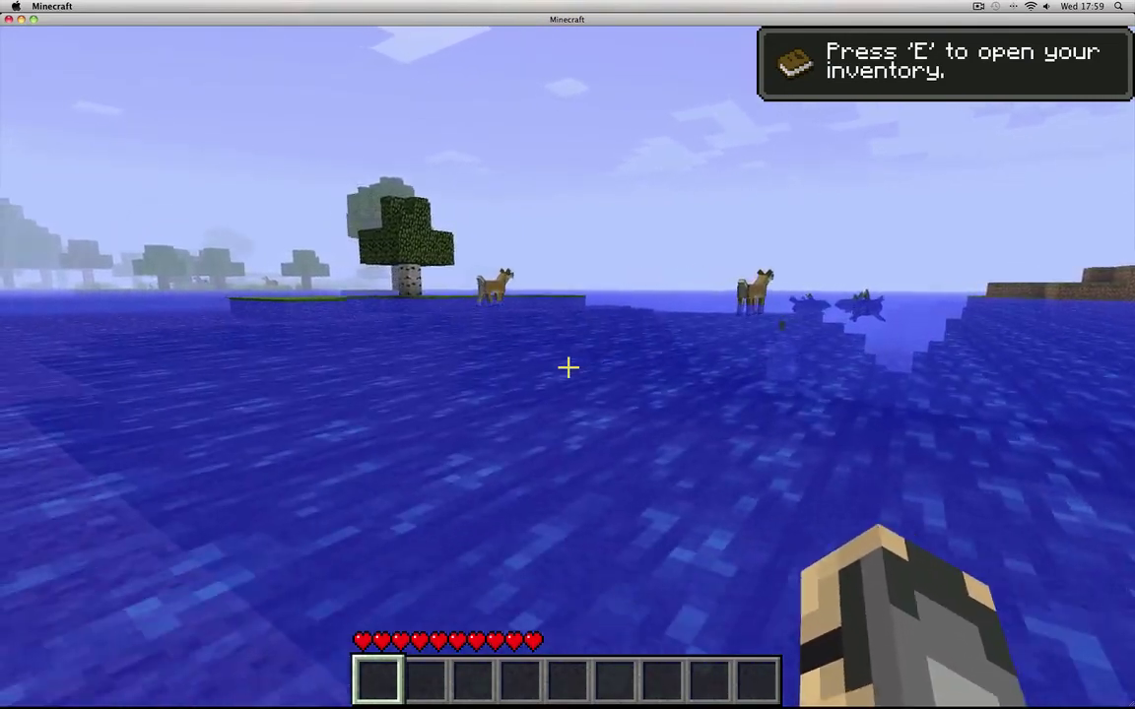
Examine the sea creature near the shore and the deer on the water from the lake's edge.
key(w)
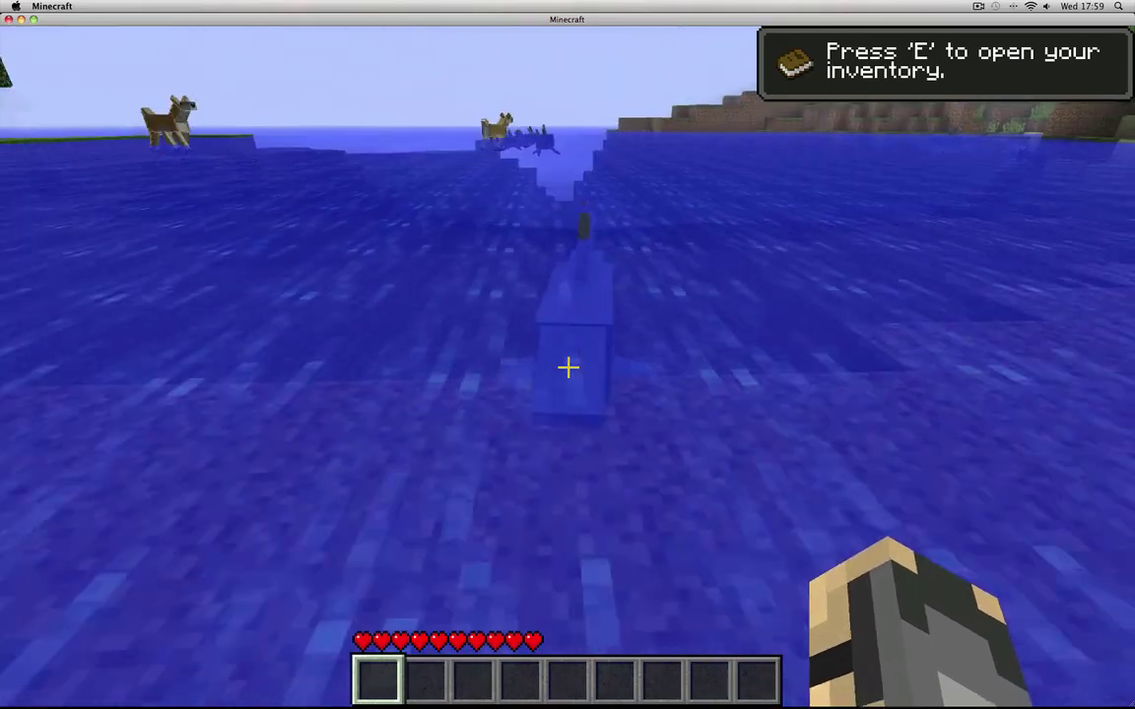
key(w)
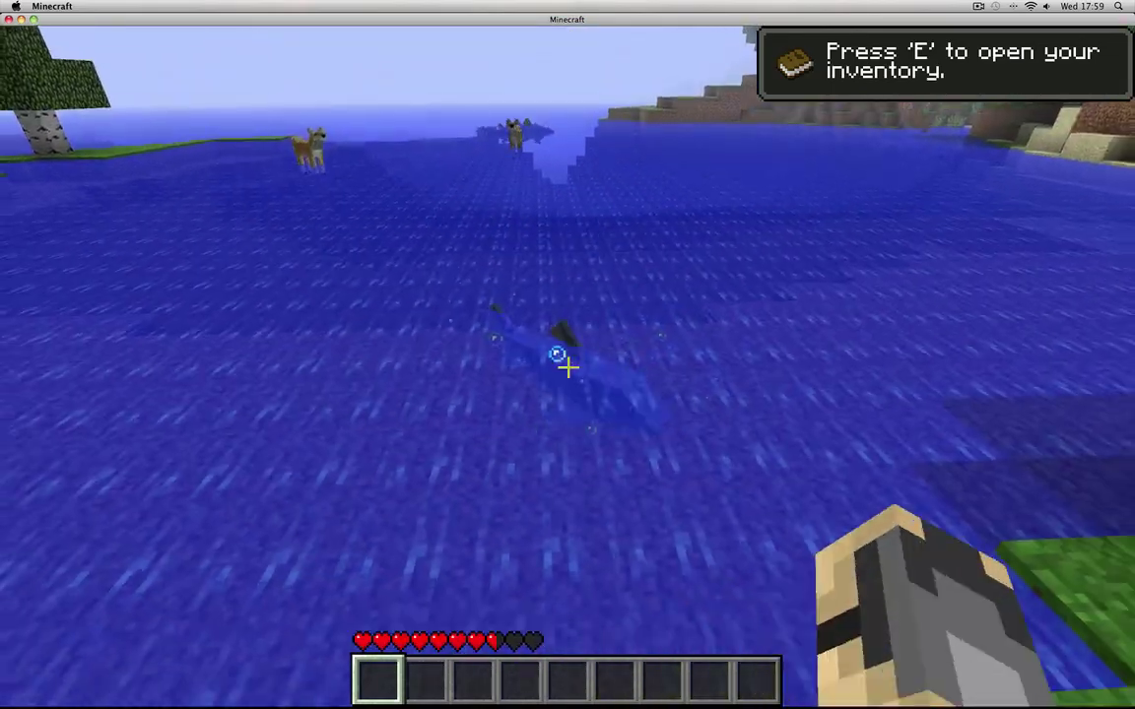
key(w)
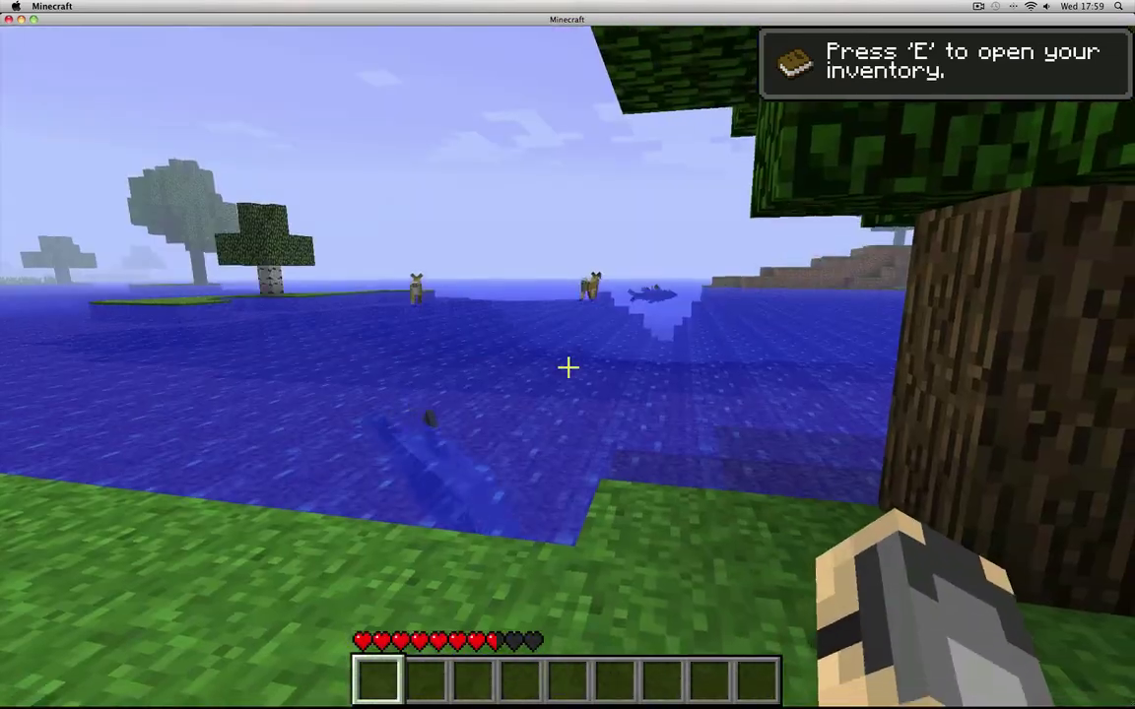
key(w)
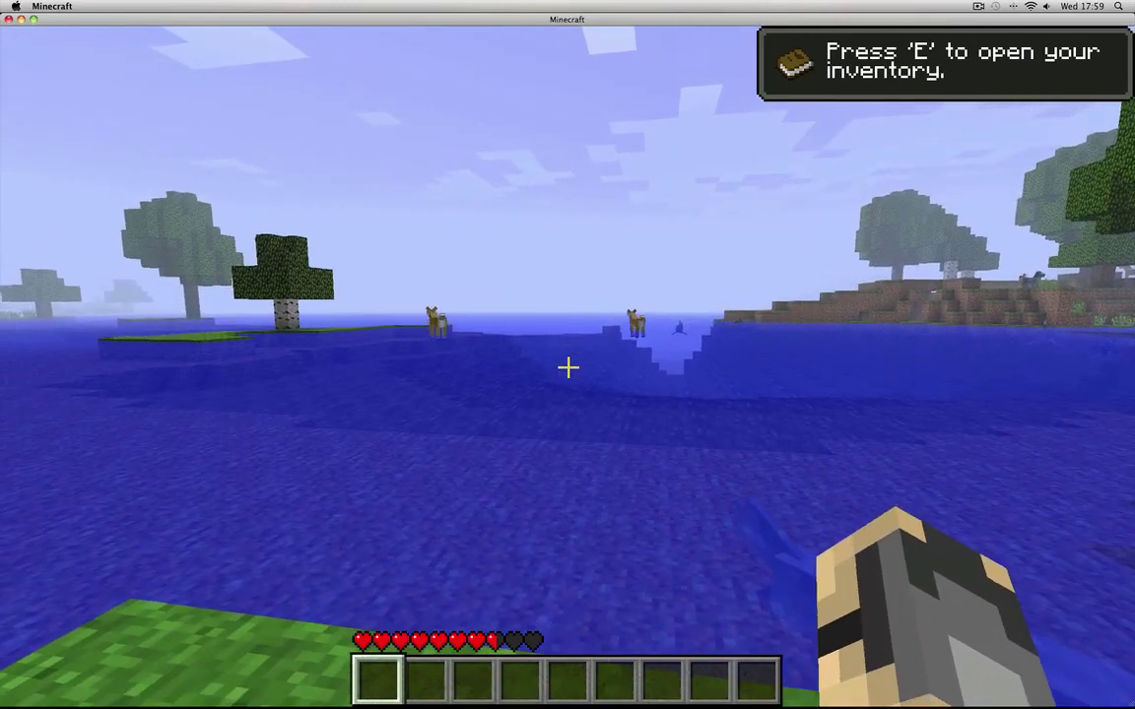
key(w)
key(w)
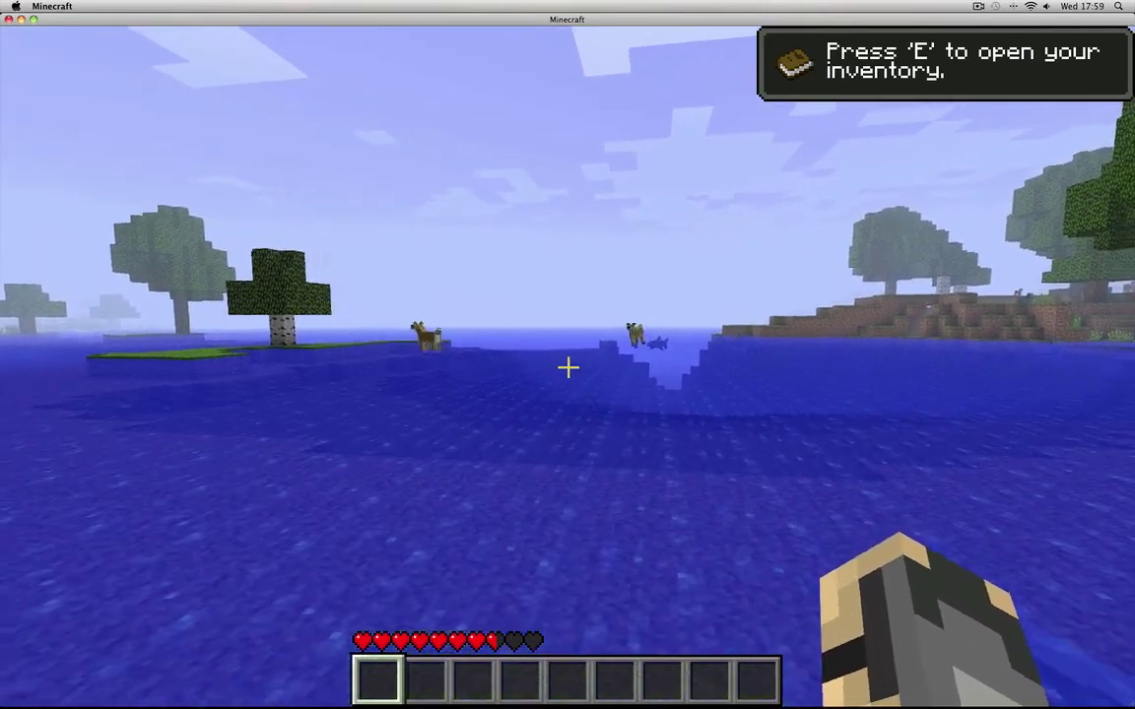
Move along the grassy bank and strike at the sea creature beside the shore.
key(w)
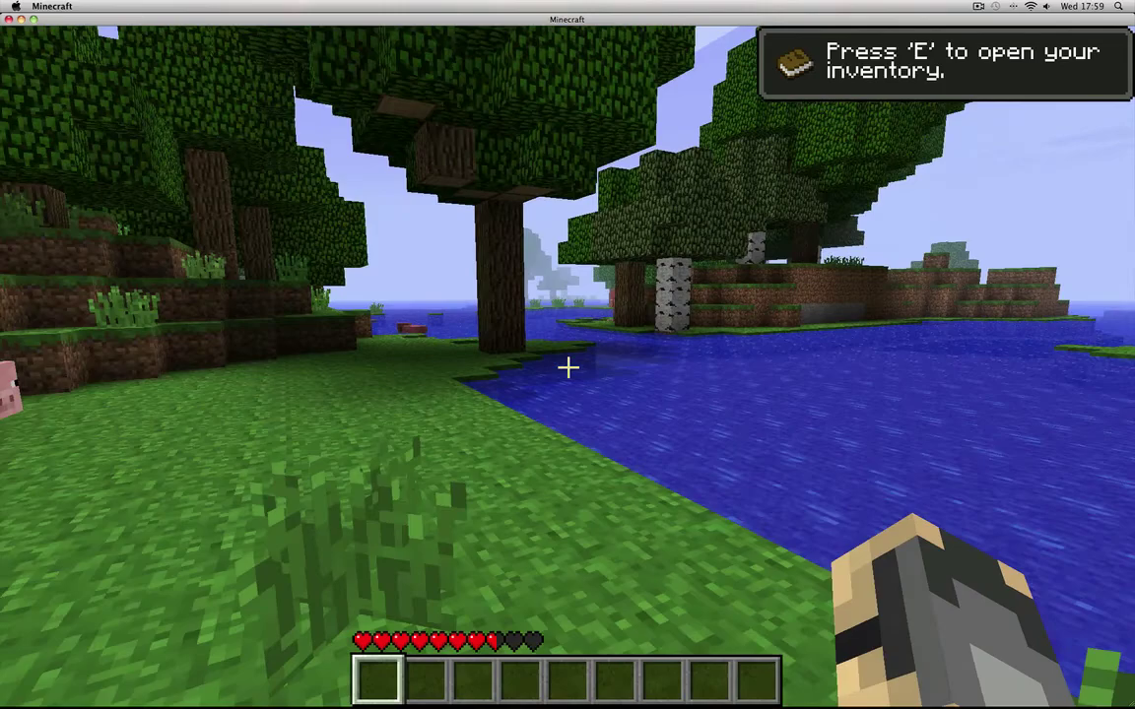
key(w)
key(d)
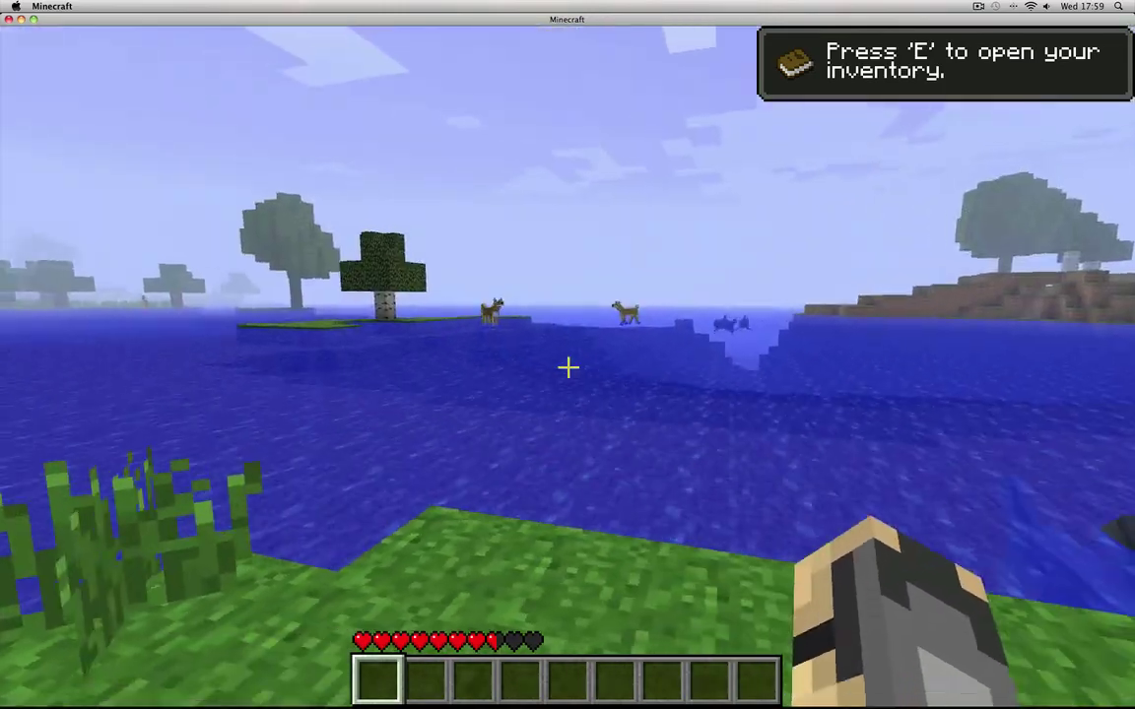
key(d)
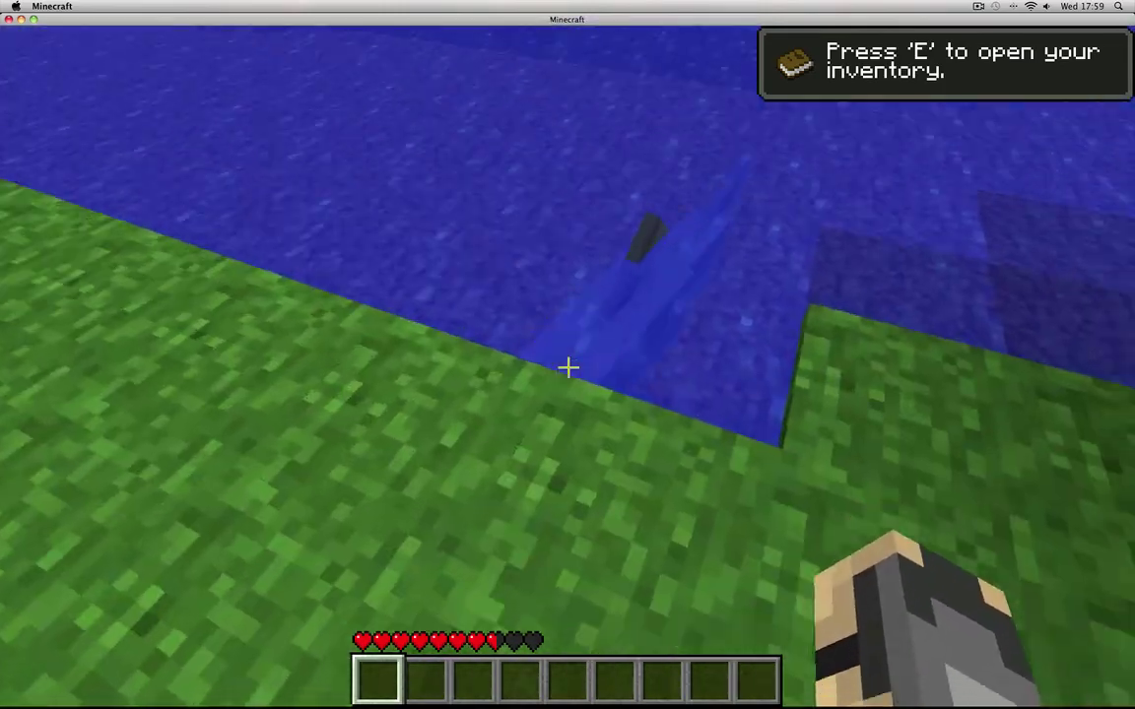
click(567, 368)
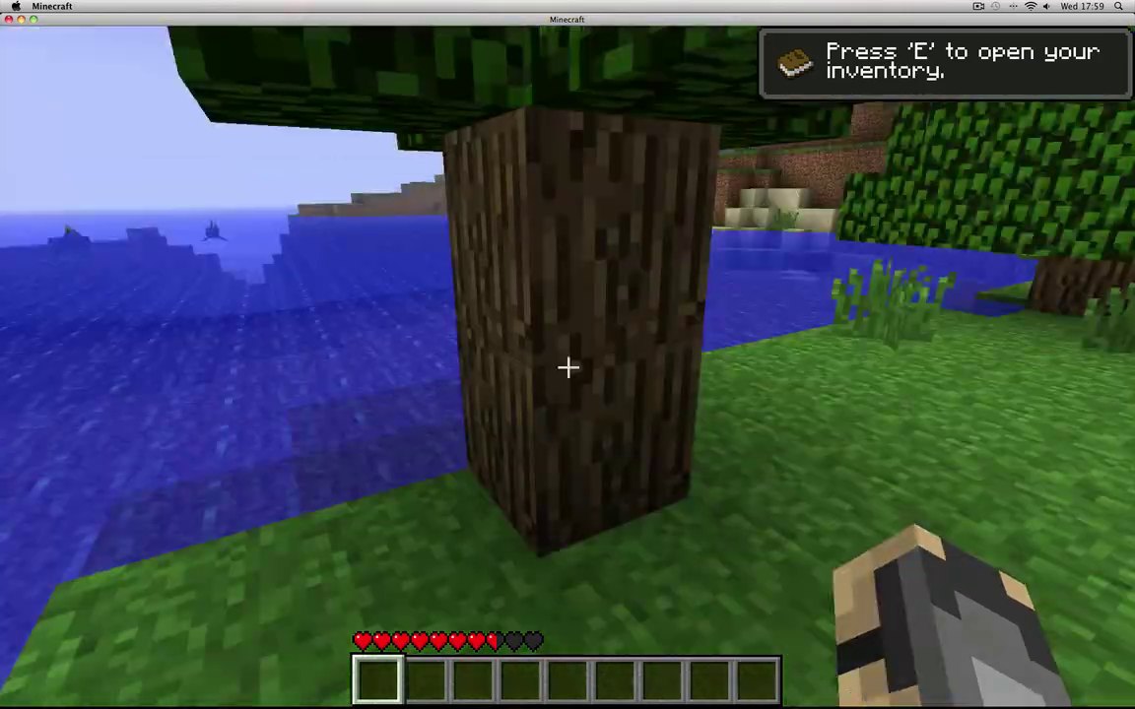
Walk from the lakeside tree through the forest and along the grassy bank to the dip beside the water.
key(w)
key(w)
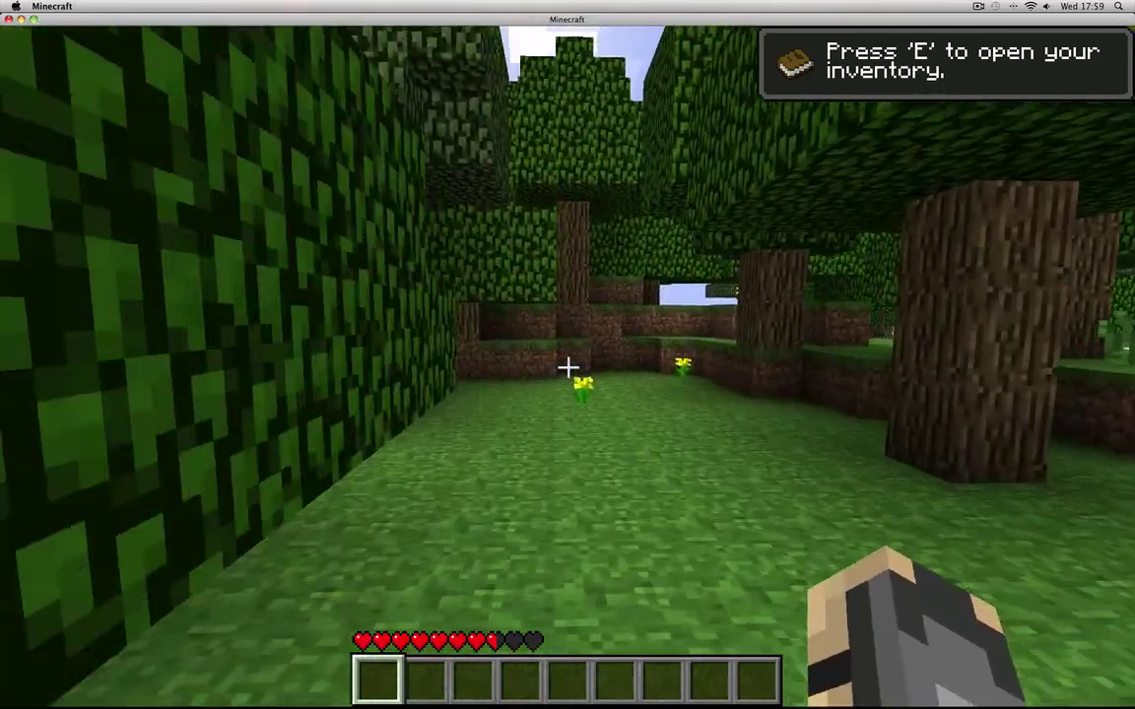
key(w)
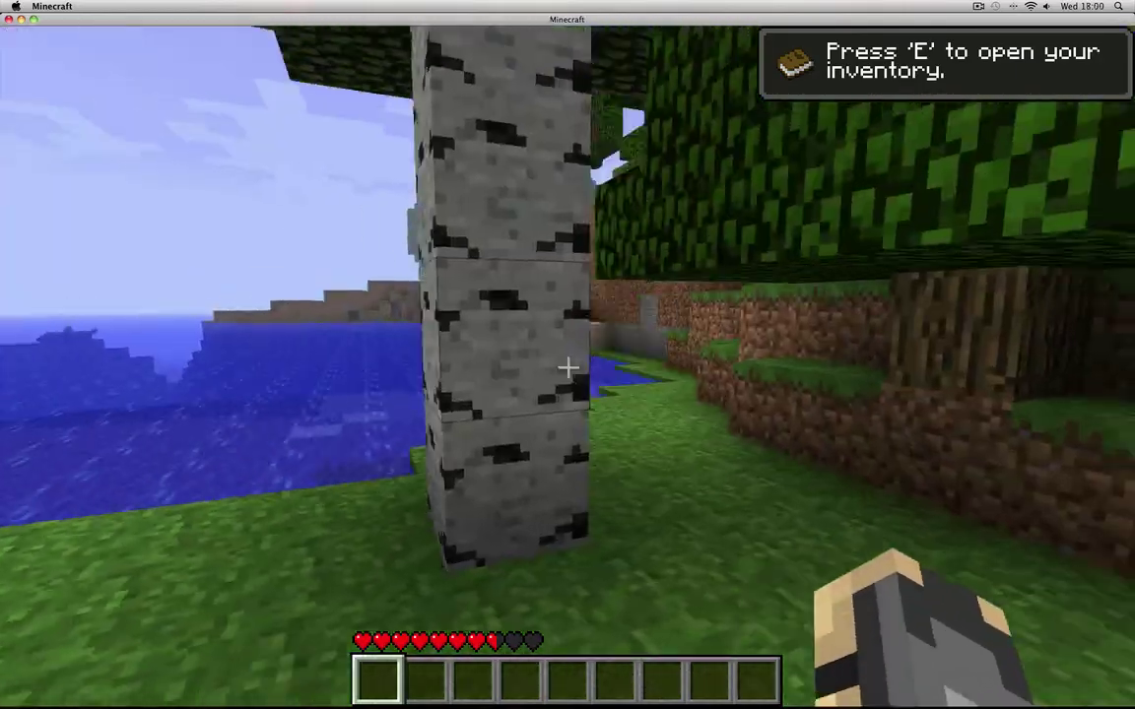
key(w)
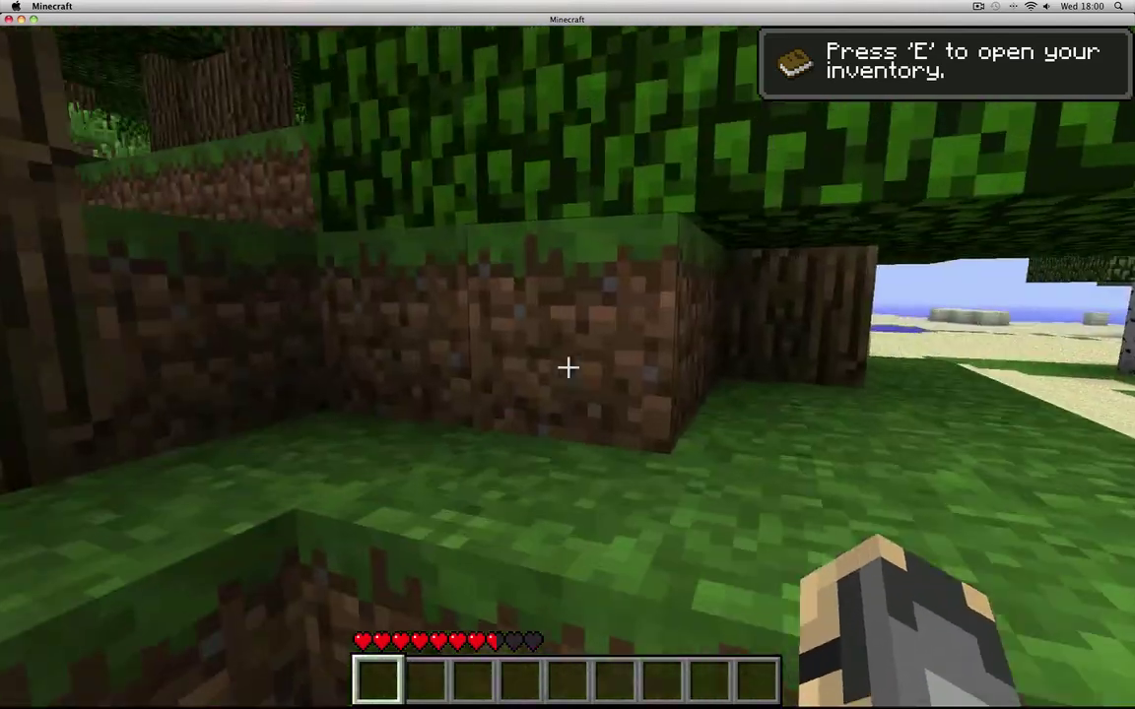
key(w)
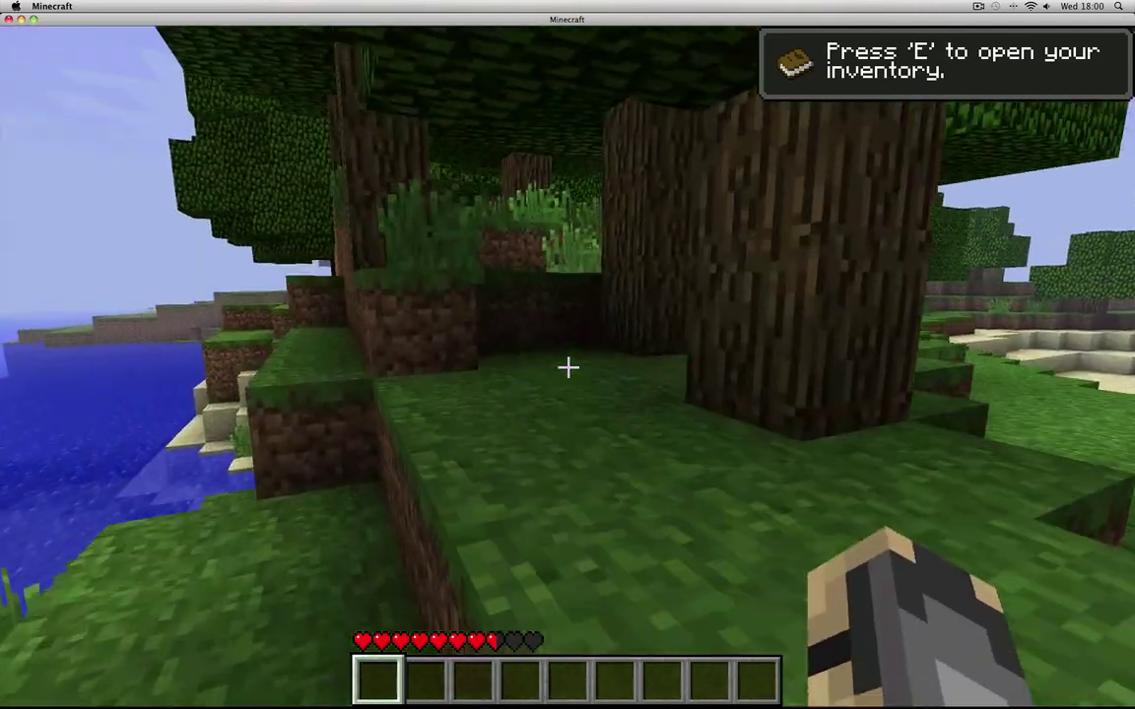
key(w)
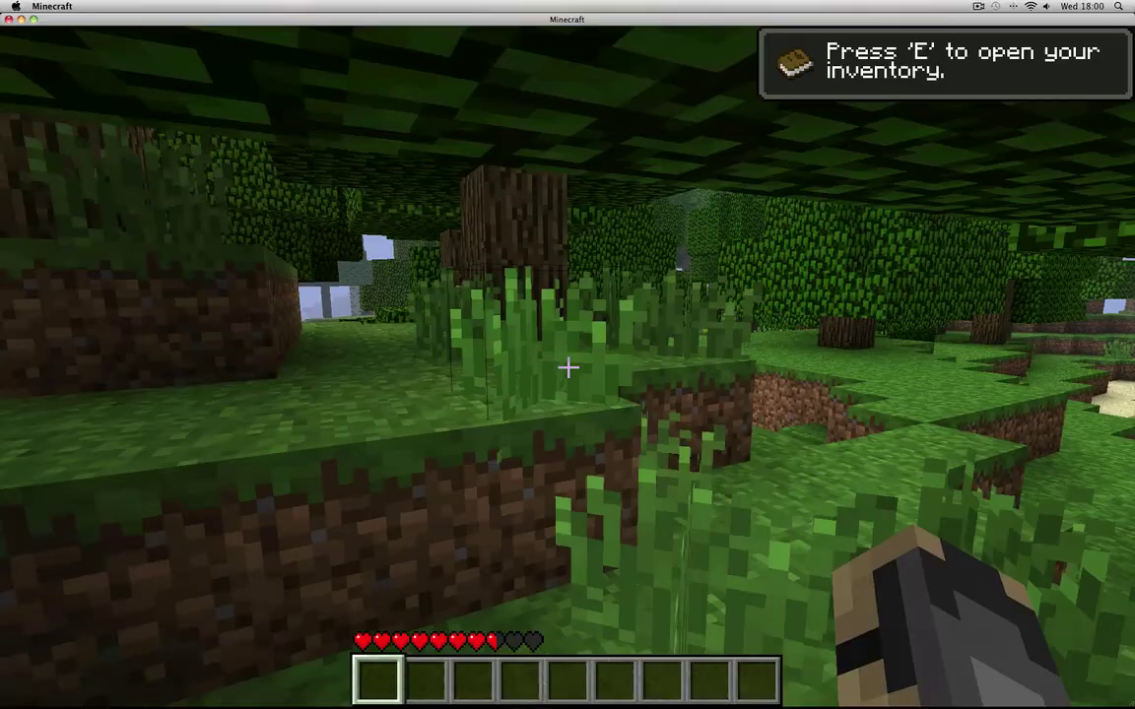
key(w)
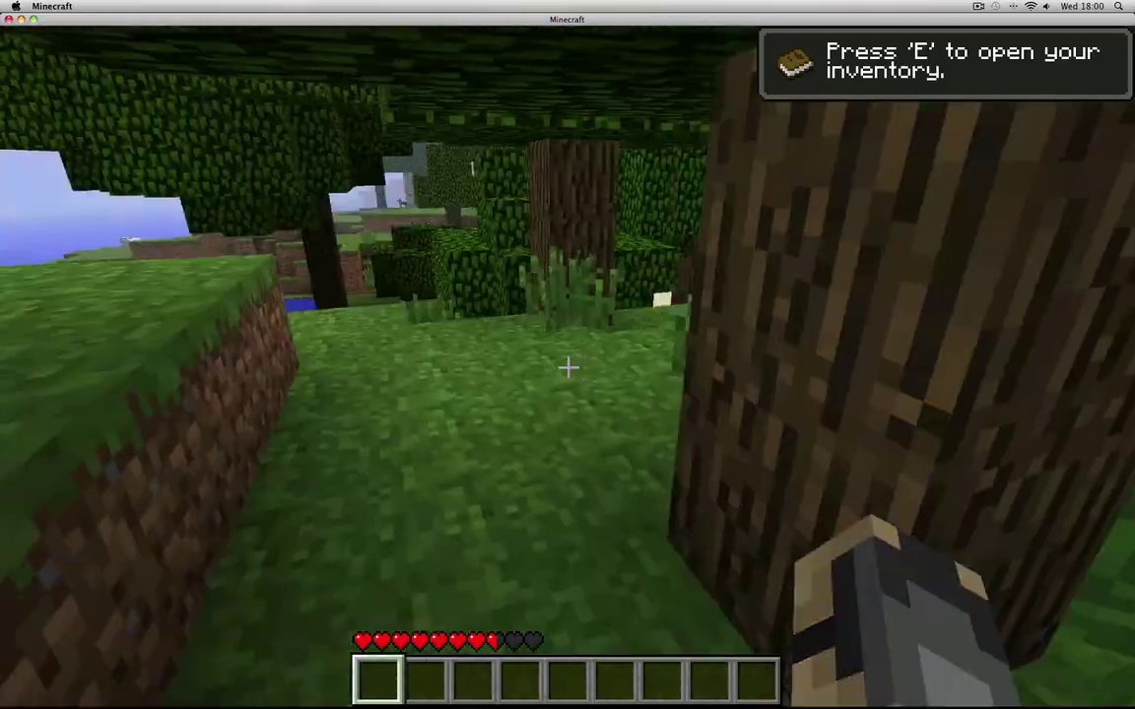
key(w)
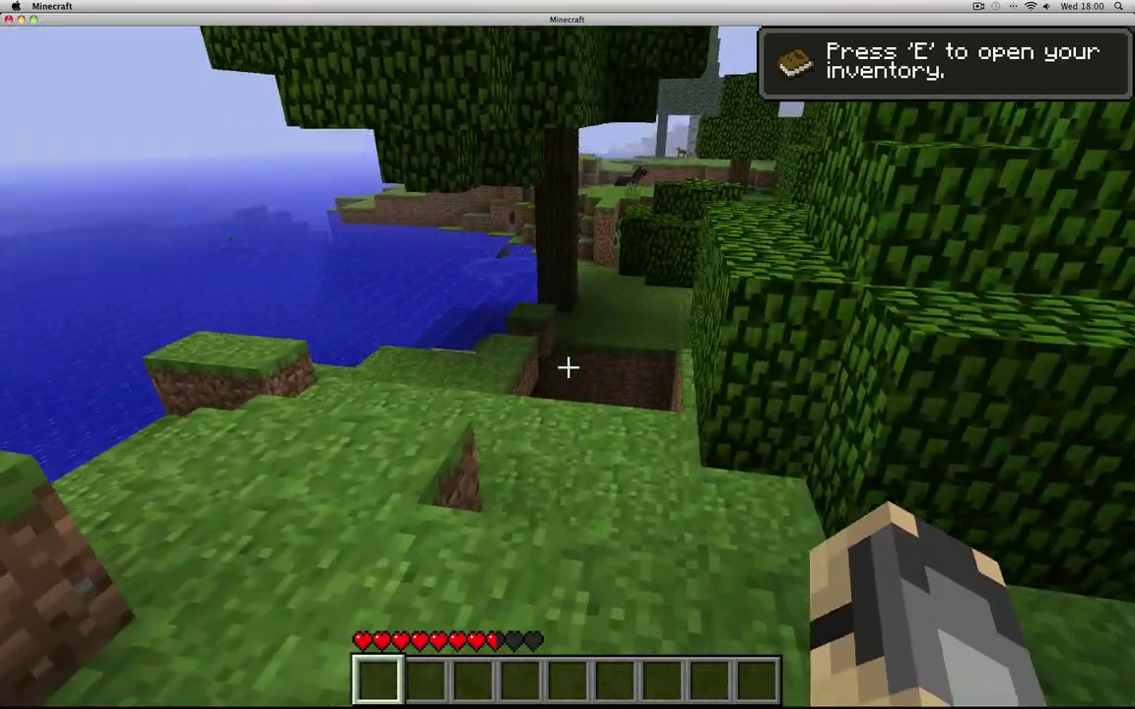
Cross into the sandy clearing and approach the brown horse standing among the trees.
key(w)
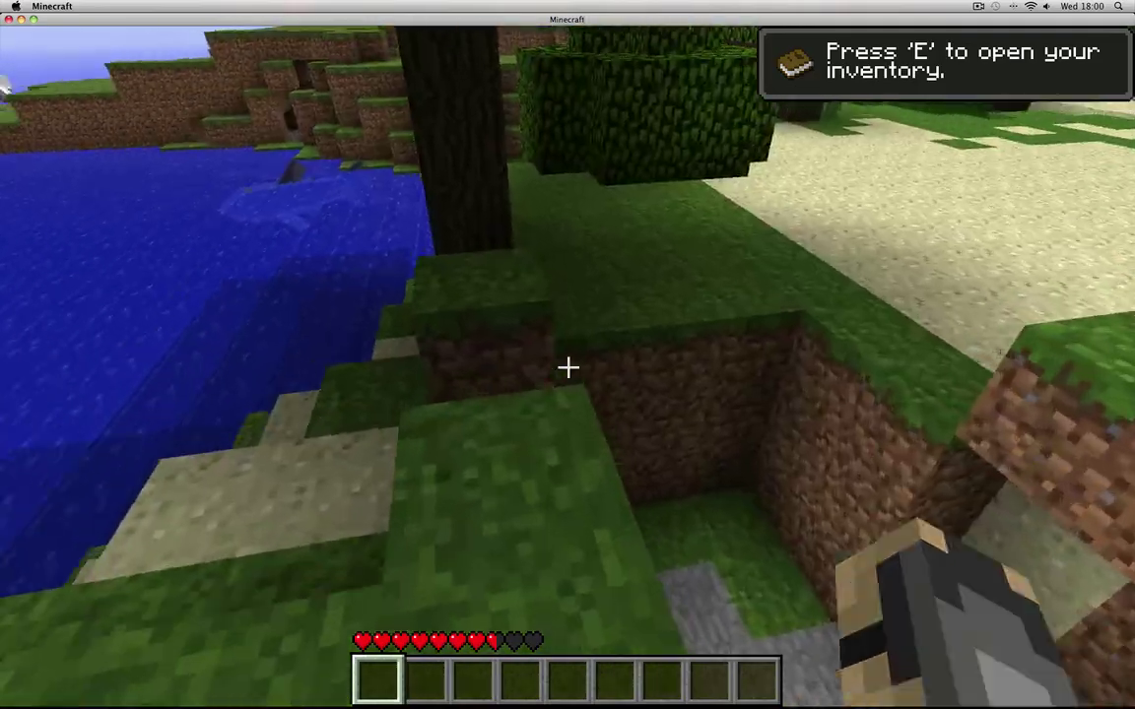
key(w)
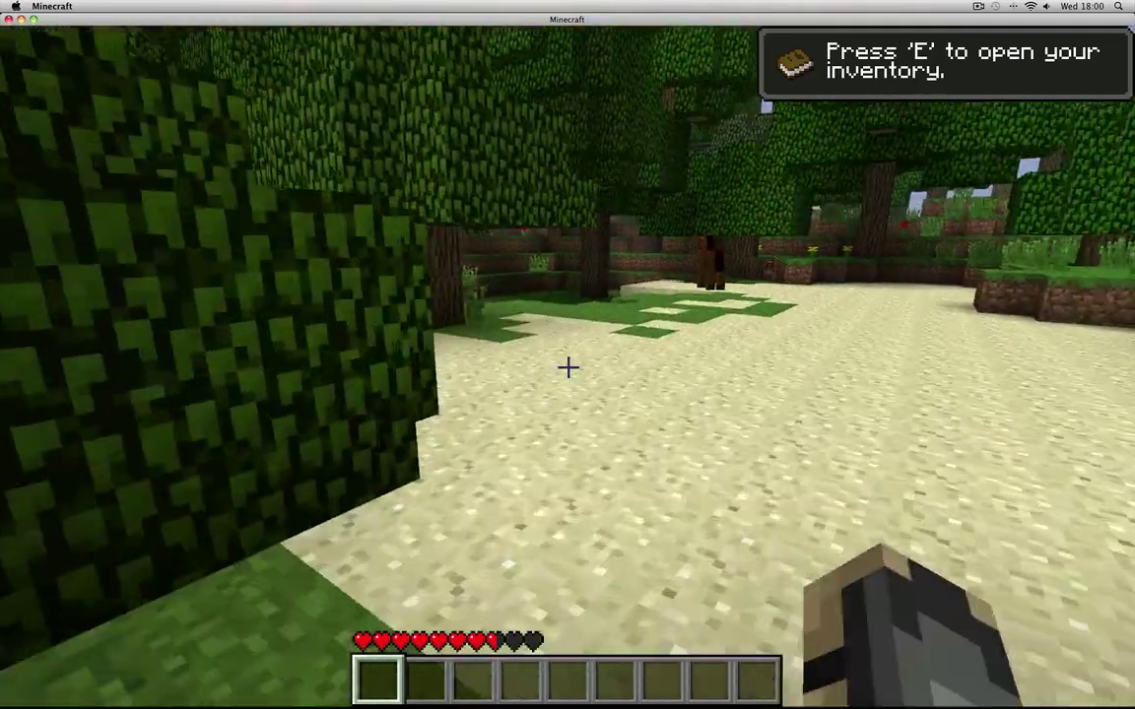
key(w)
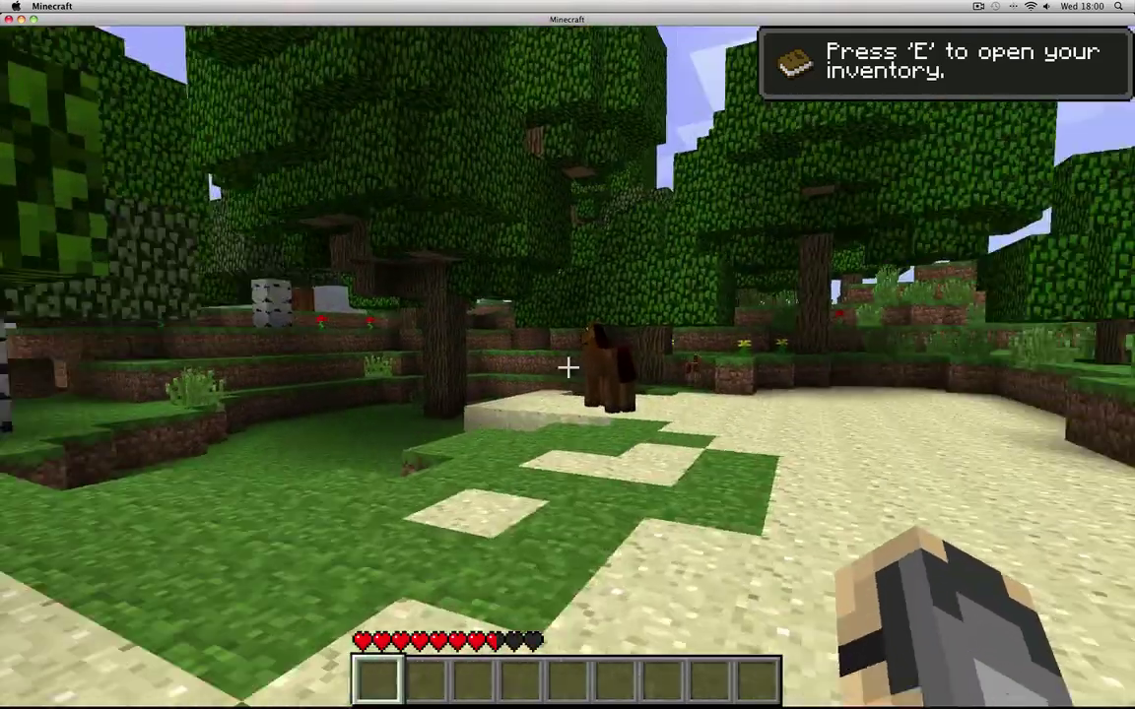
key(w)
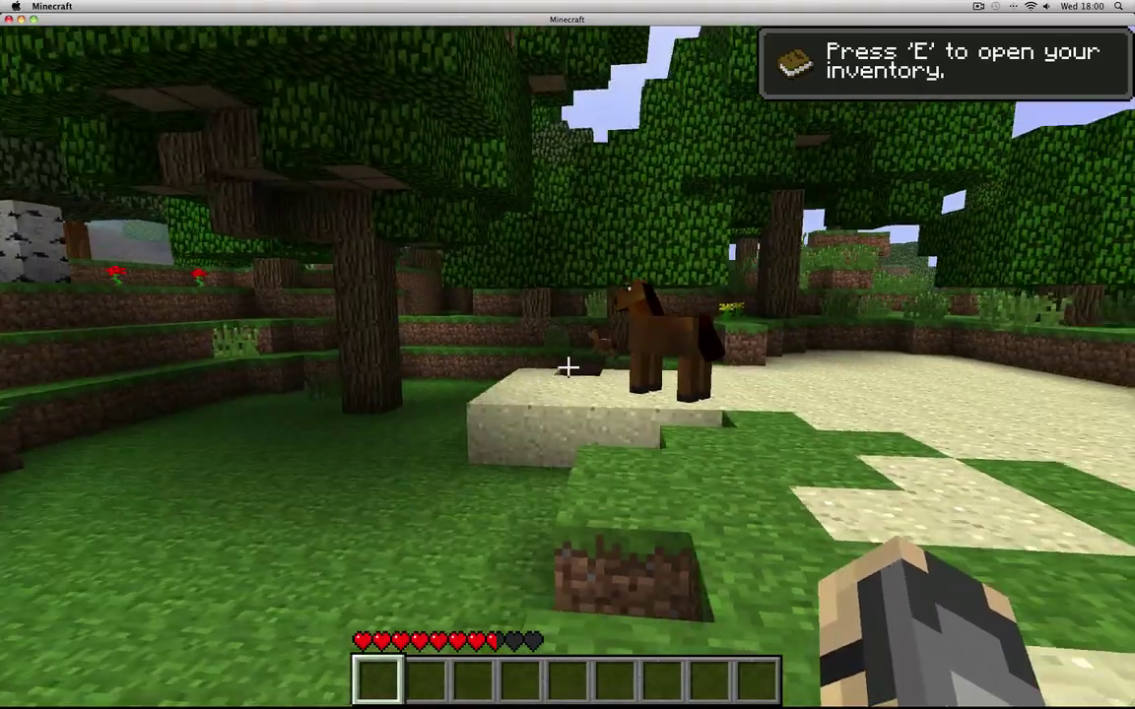
Climb the grassy terraces beneath the trees and approach the small horse beside the lake.
key(w)
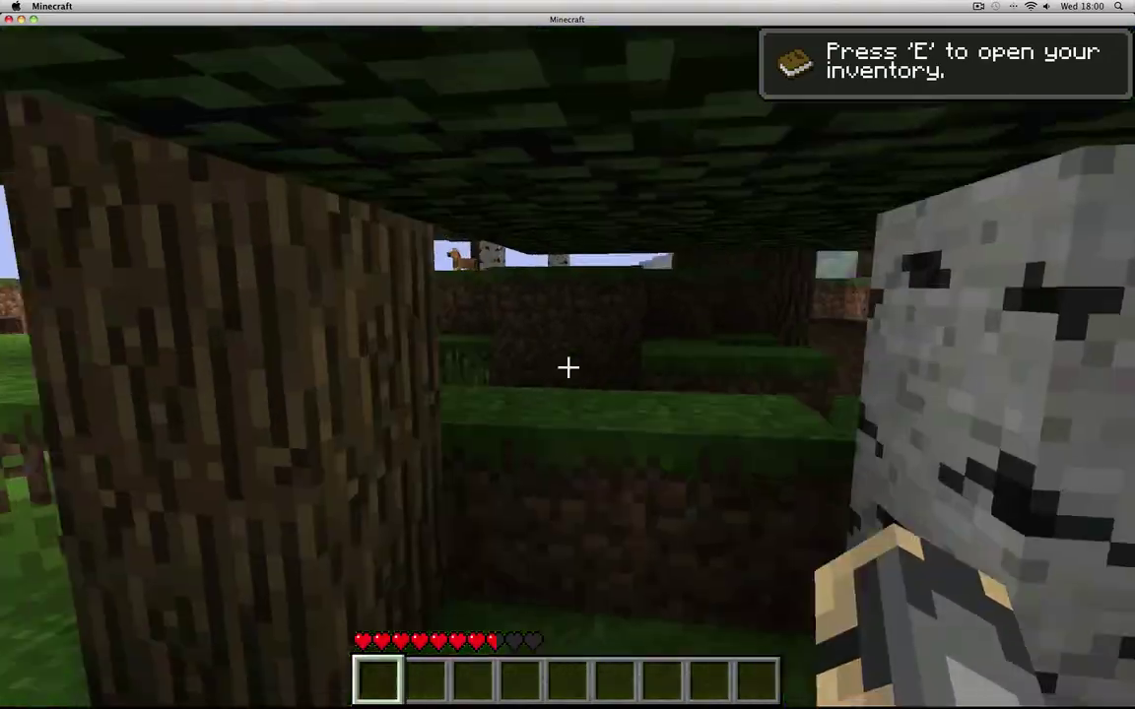
key(w)
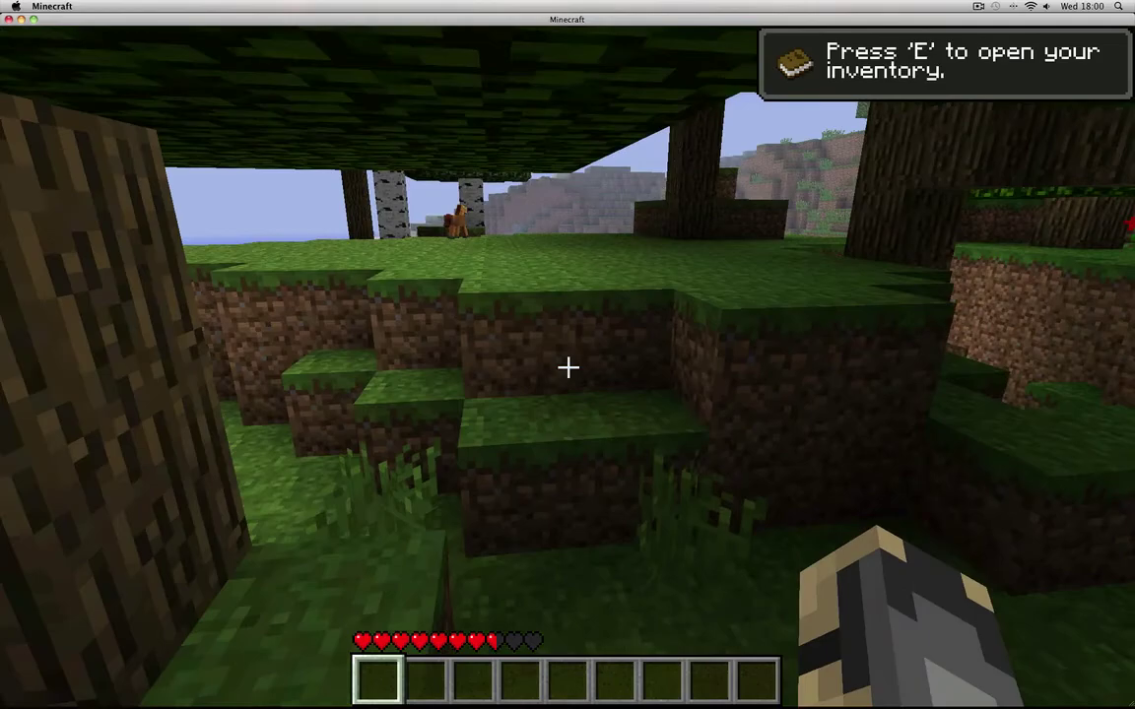
key(w)
key(space)
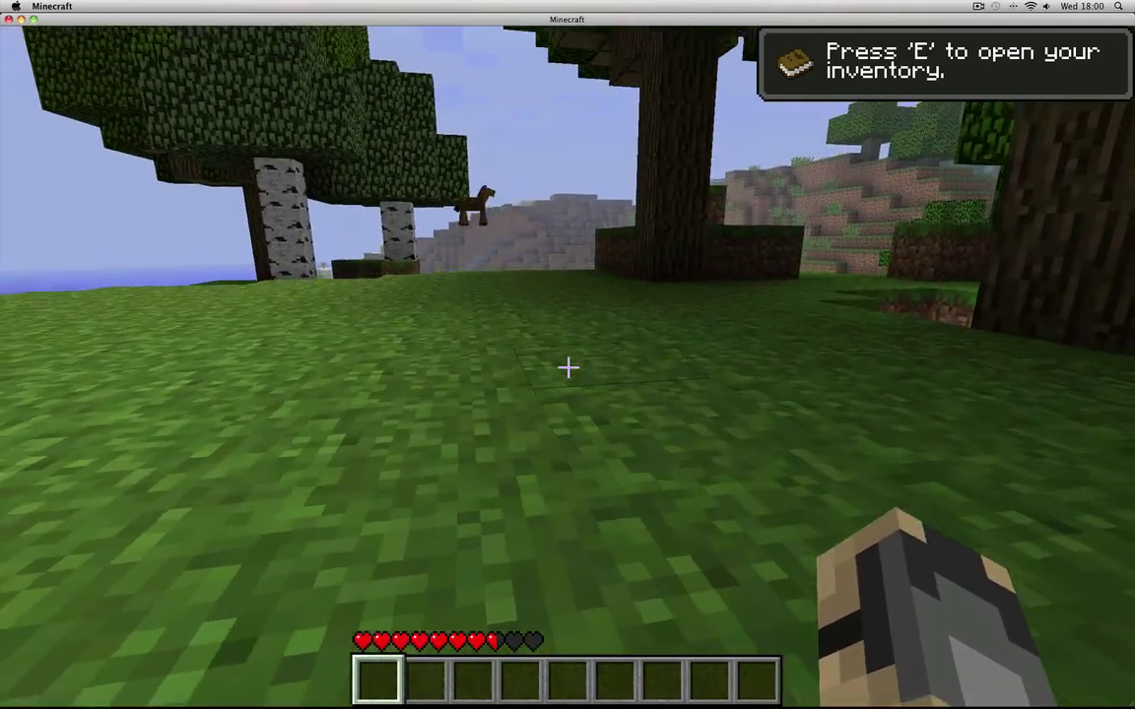
key(w)
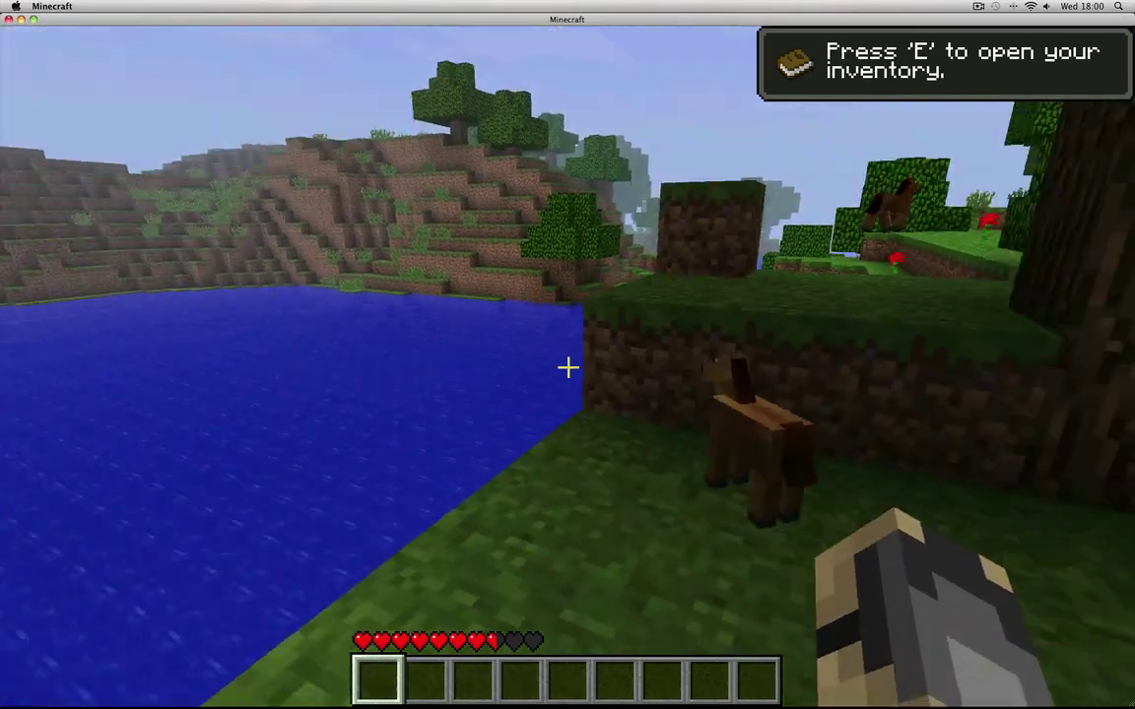
Follow the grassy ridge past the red flowers toward the dark horse and the small grey animal.
key(d)
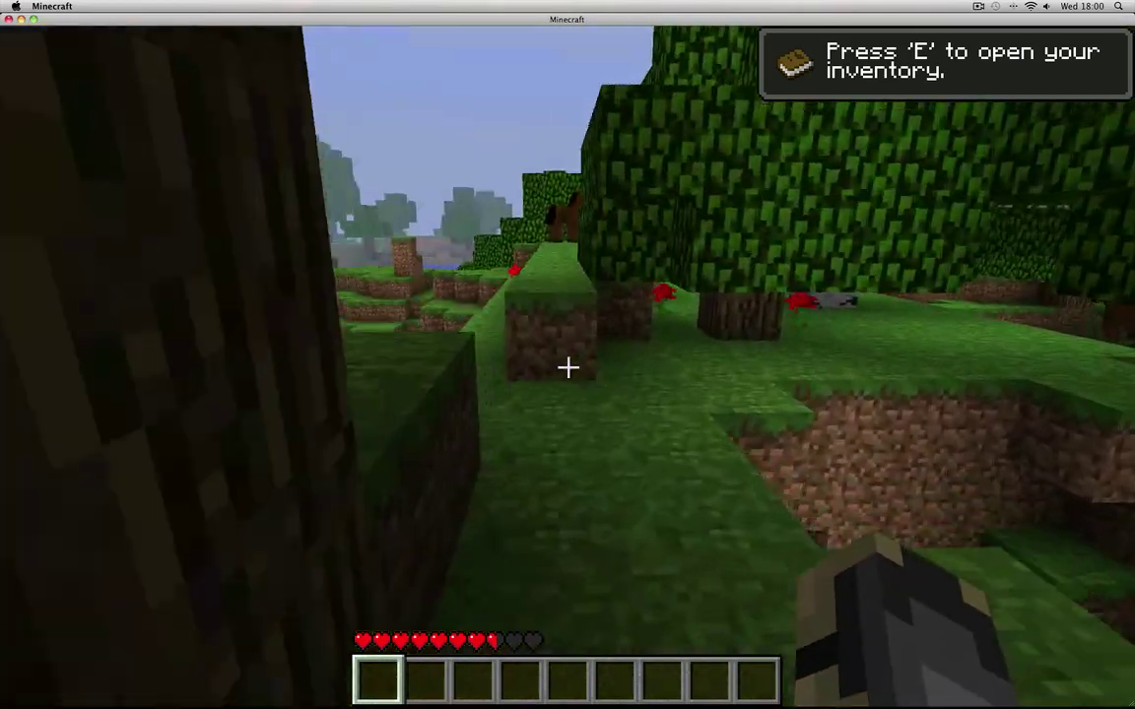
key(w)
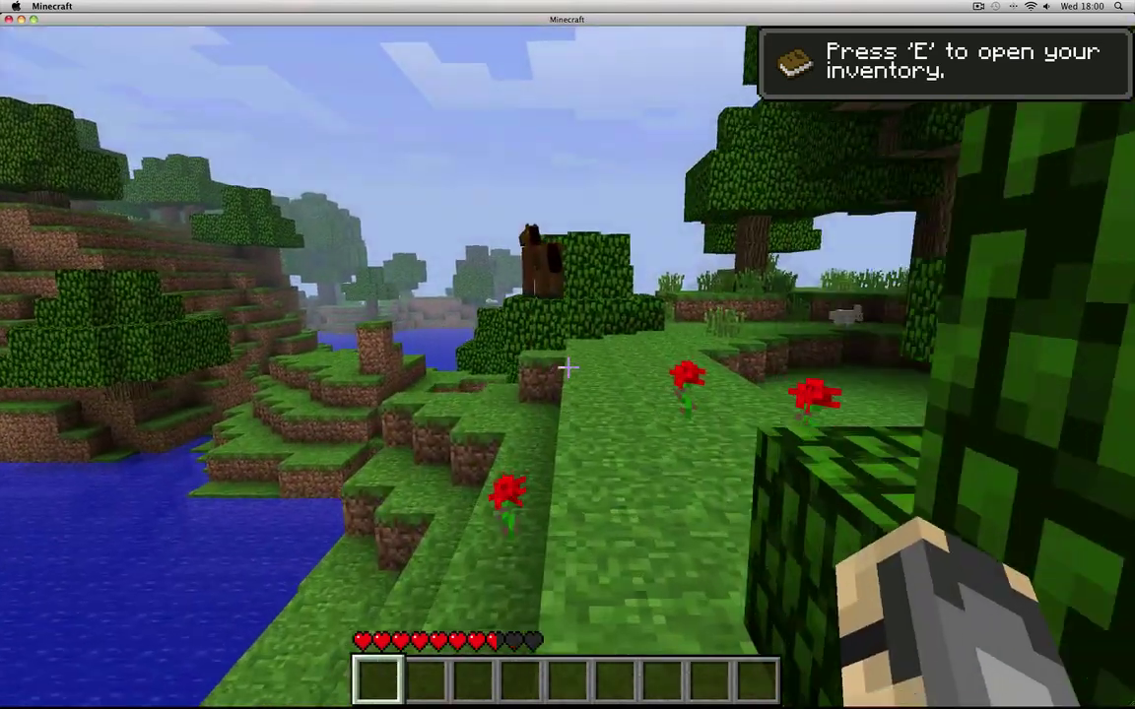
key(q)
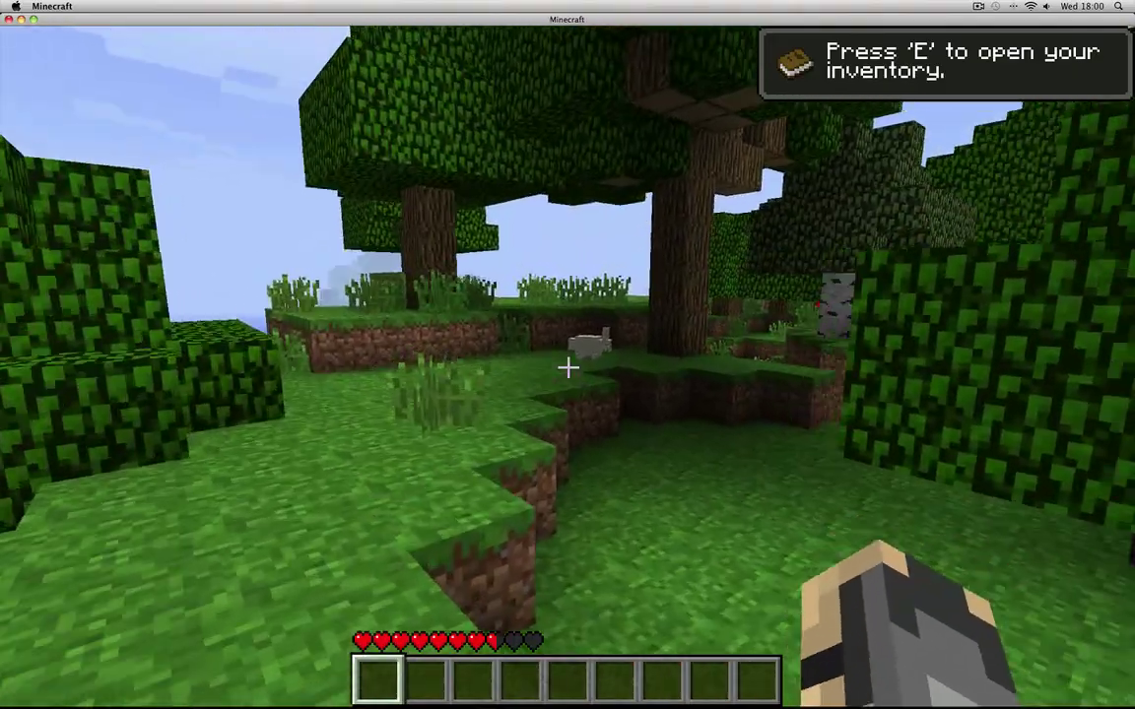
Cross the tall grass on the headland and follow the lake's edge toward the floating dirt block.
key(w)
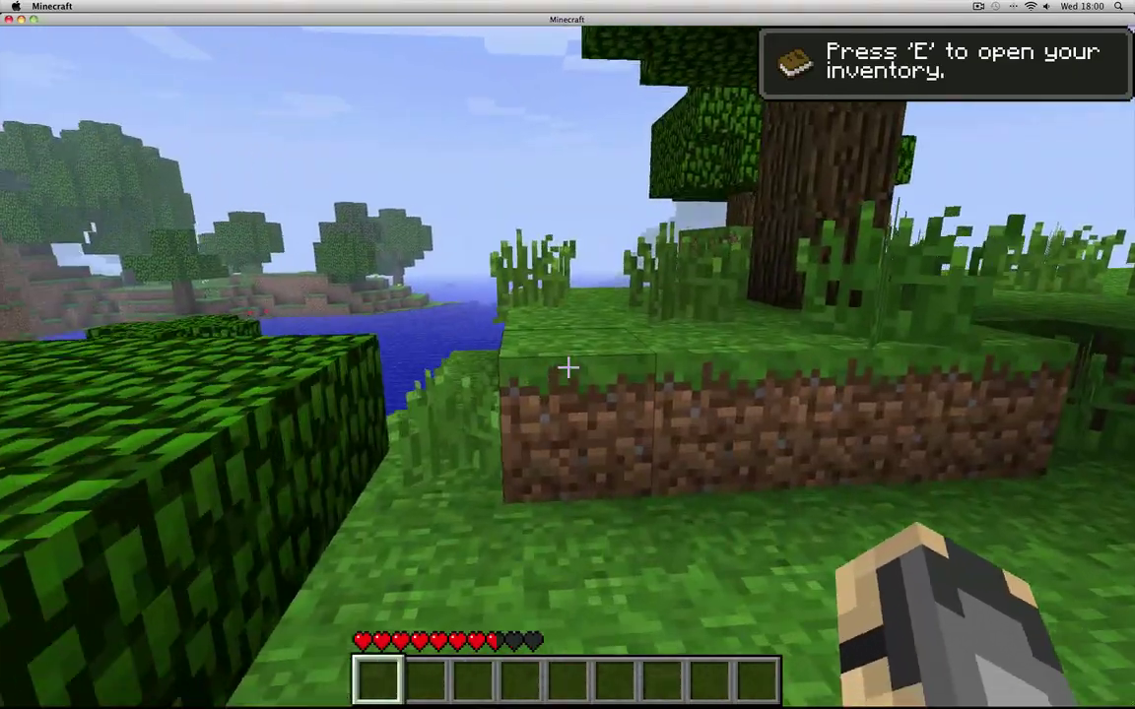
key(space)
key(w)
key(w)
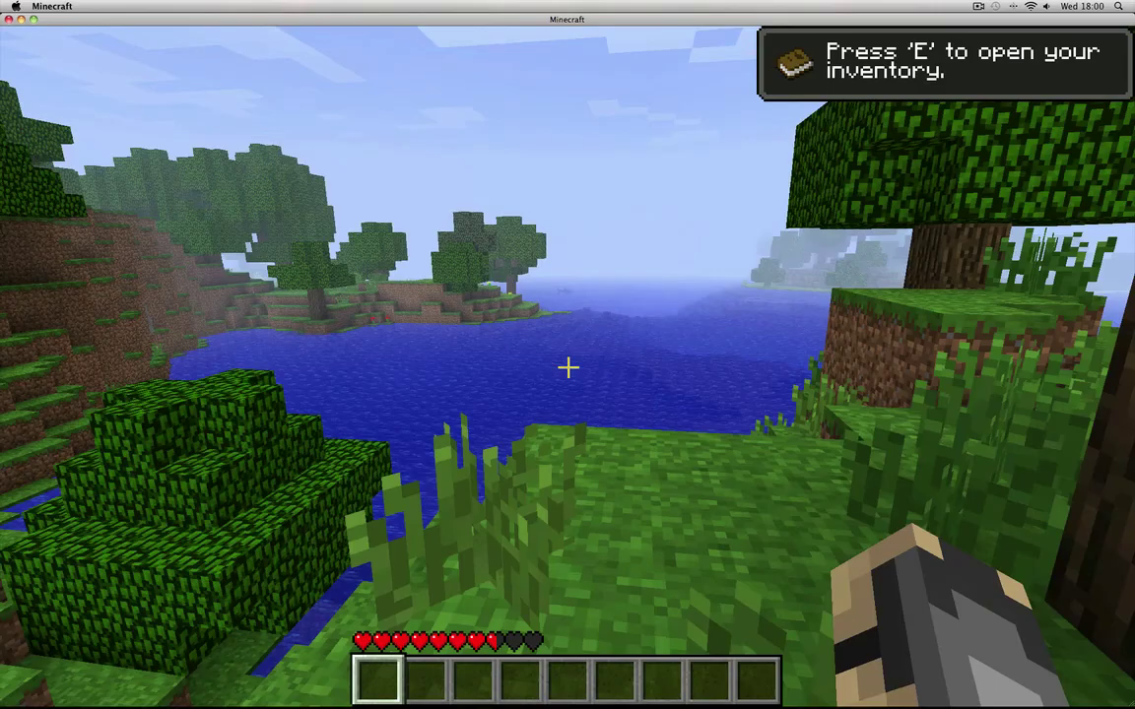
key(w)
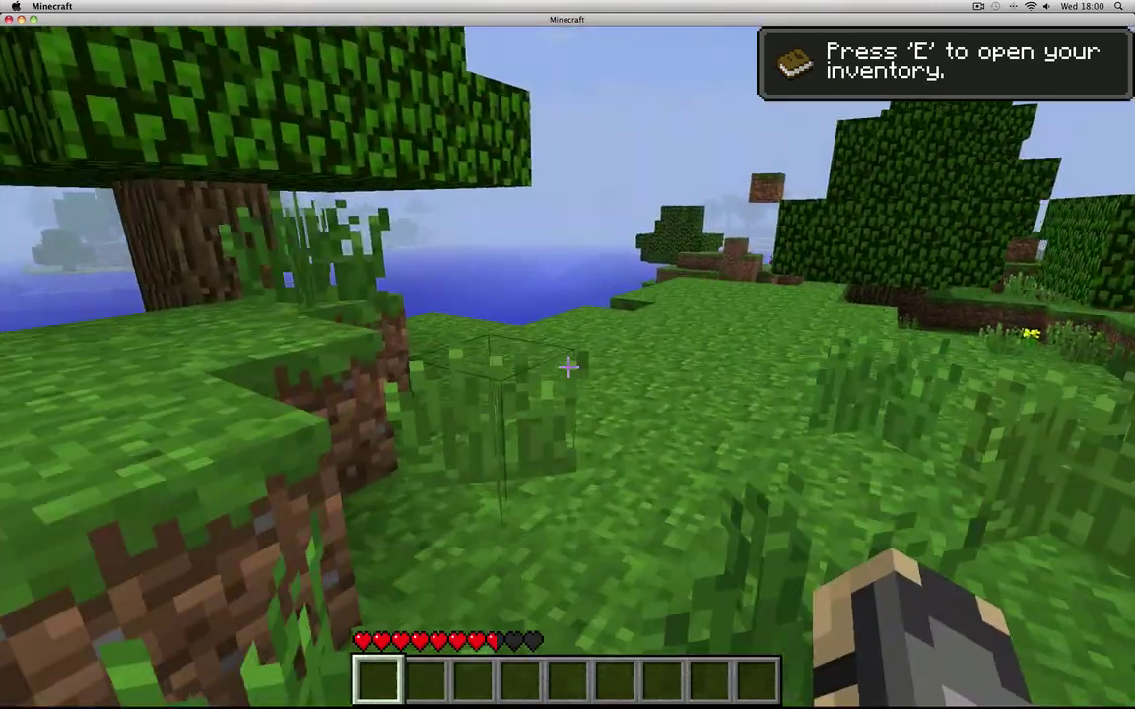
key(w)
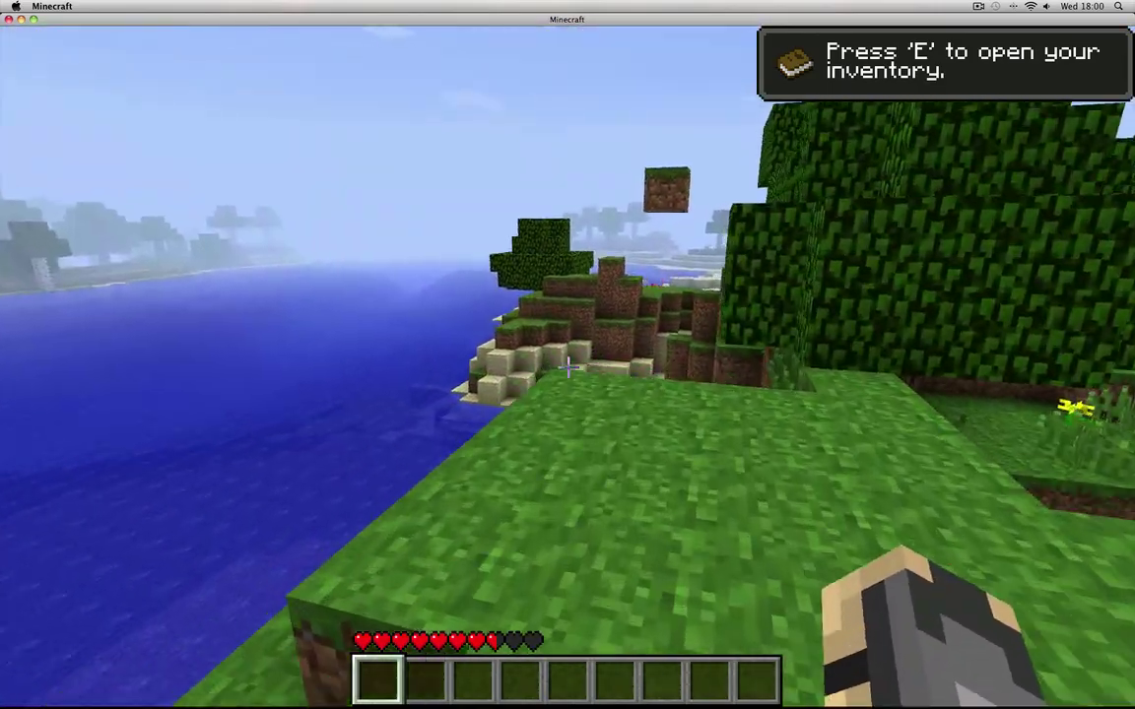
Climb the terraces through the trees and descend between the leaf walls toward the sandy beach.
key(w)
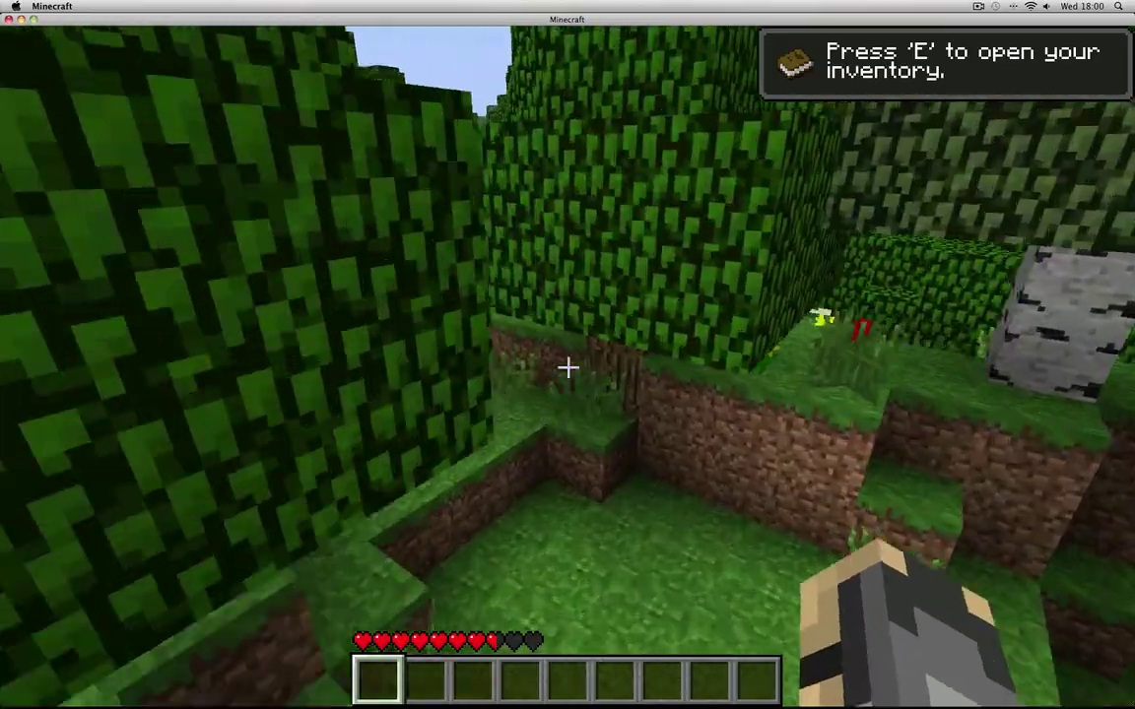
key(w)
key(space)
key(space)
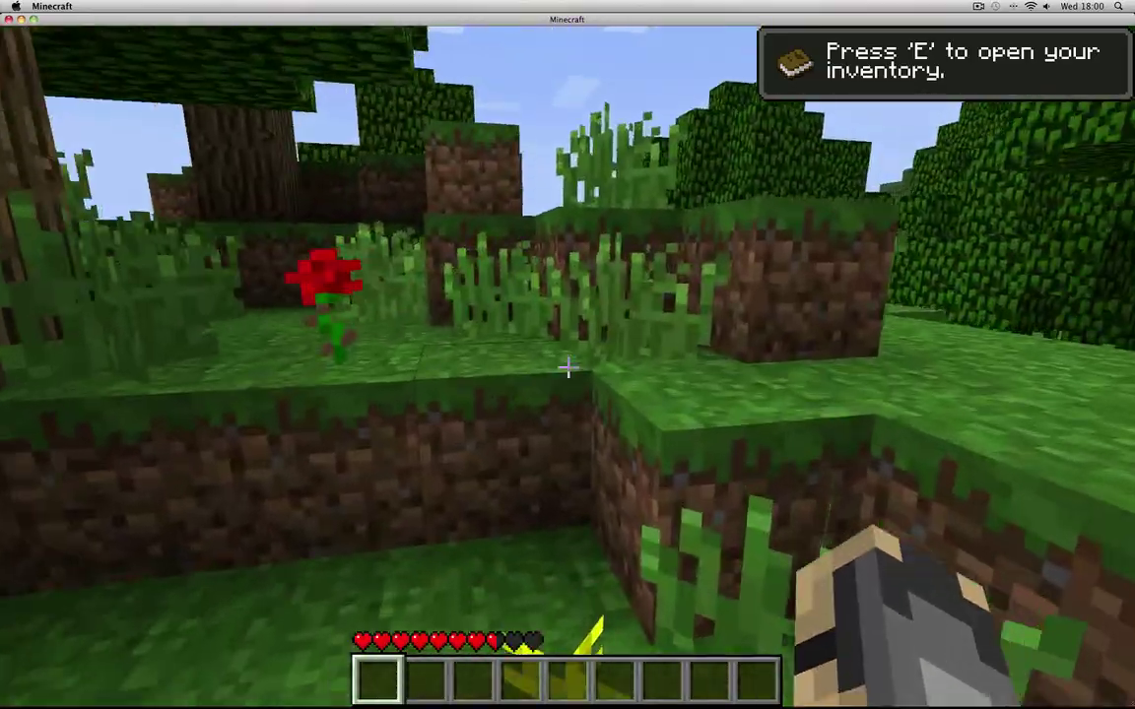
key(w)
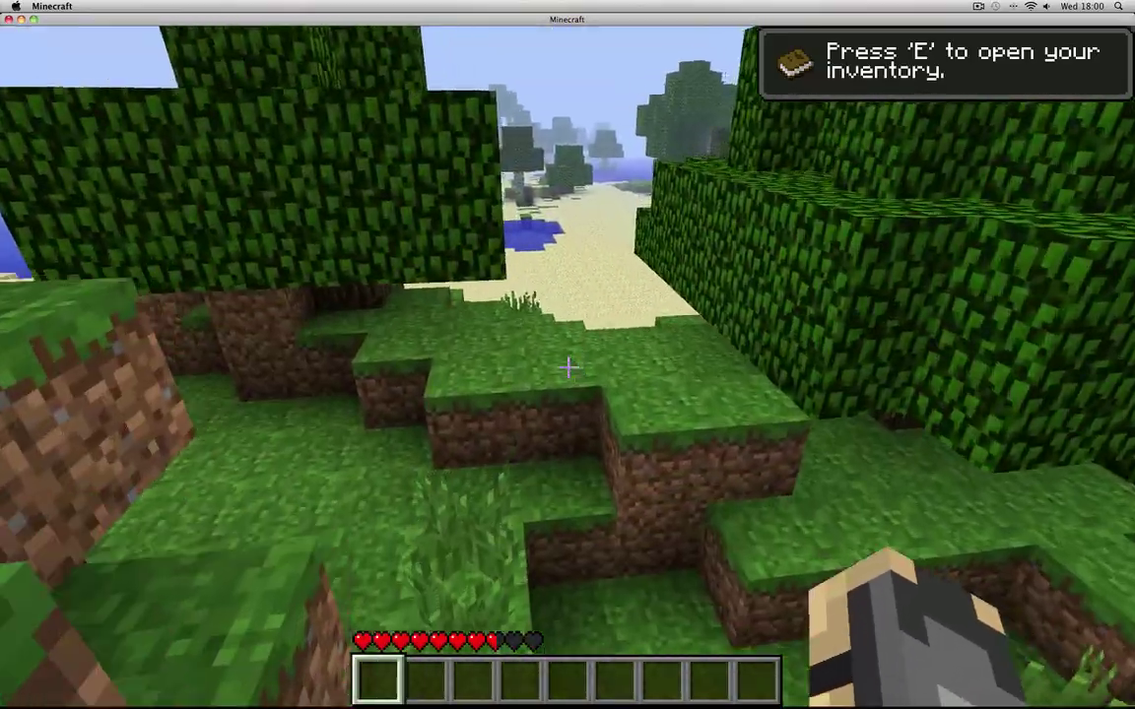
key(w)
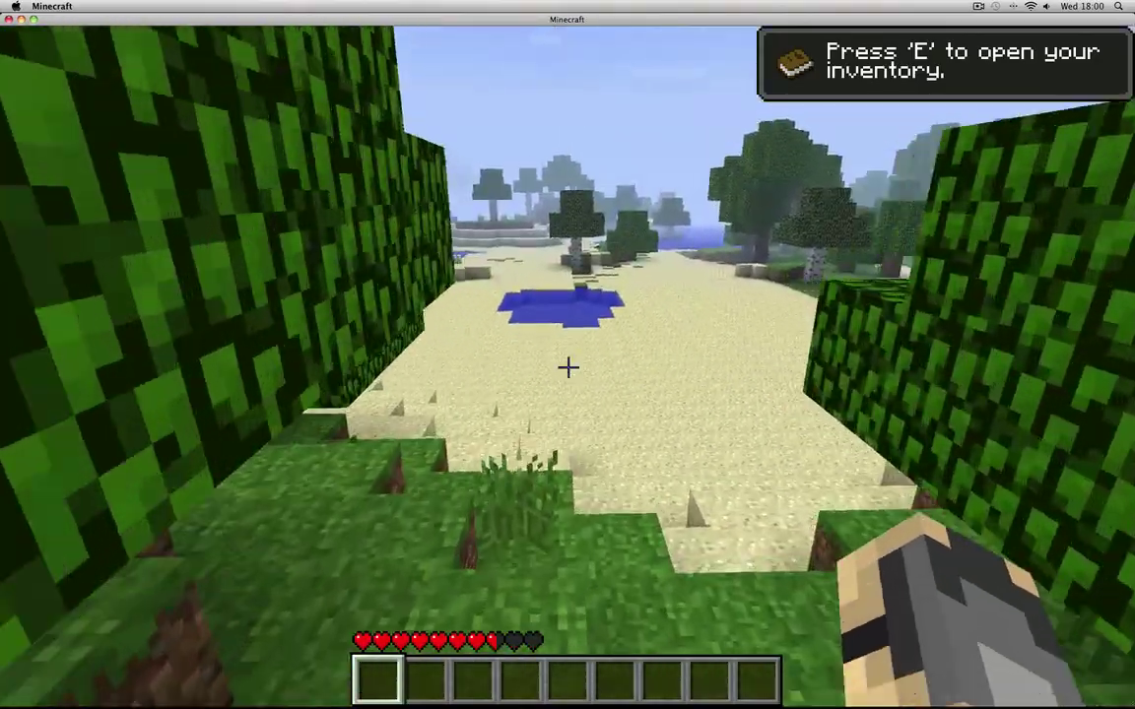
Approach the pack of wolves on the beach and examine them up close.
key(w)
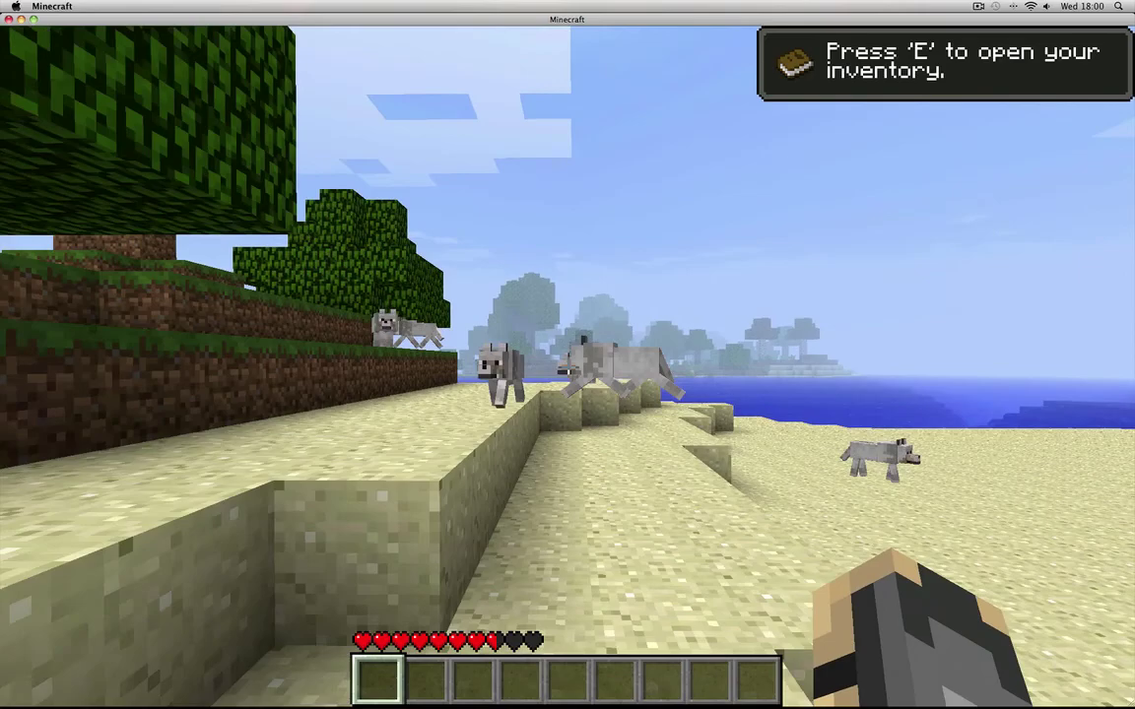
key(w)
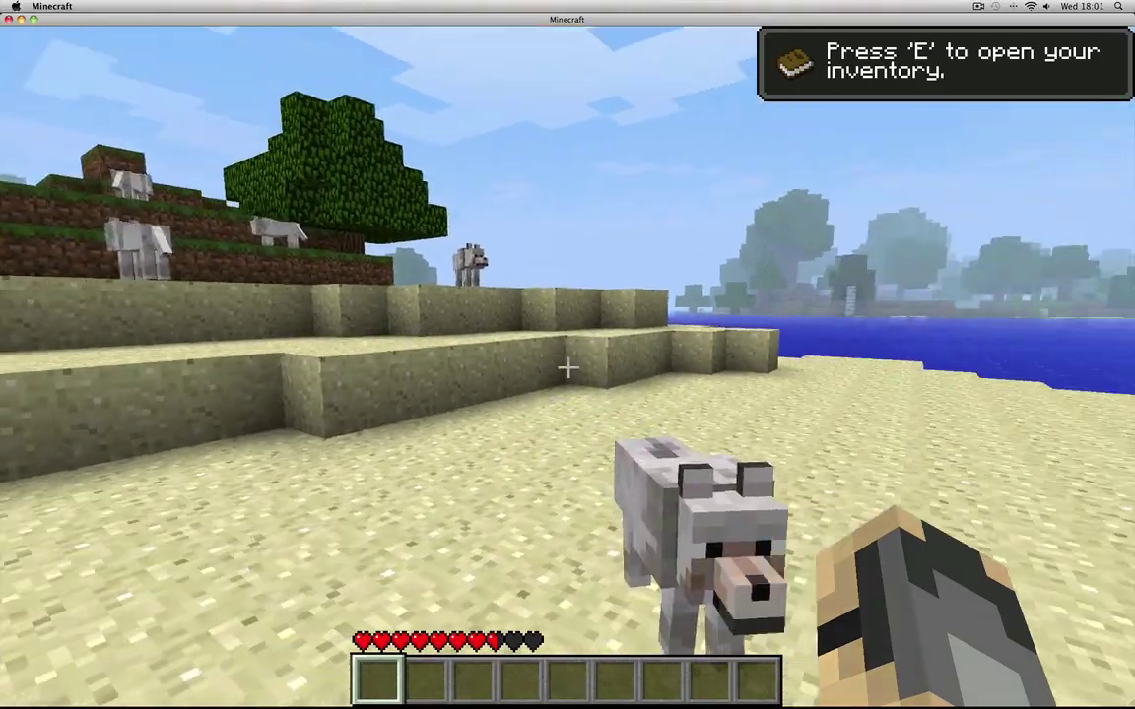
mouse_move(567, 368)
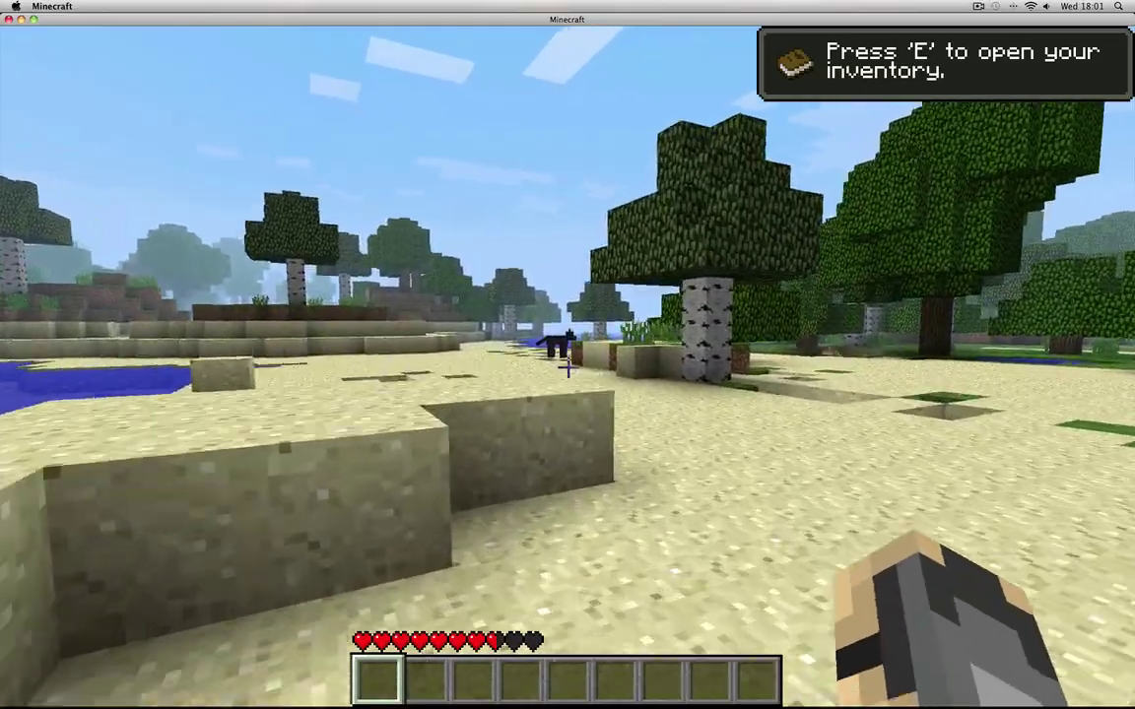
Cross the sand past the black animal and birch tree, and follow the deer to the forest edge.
key(w)
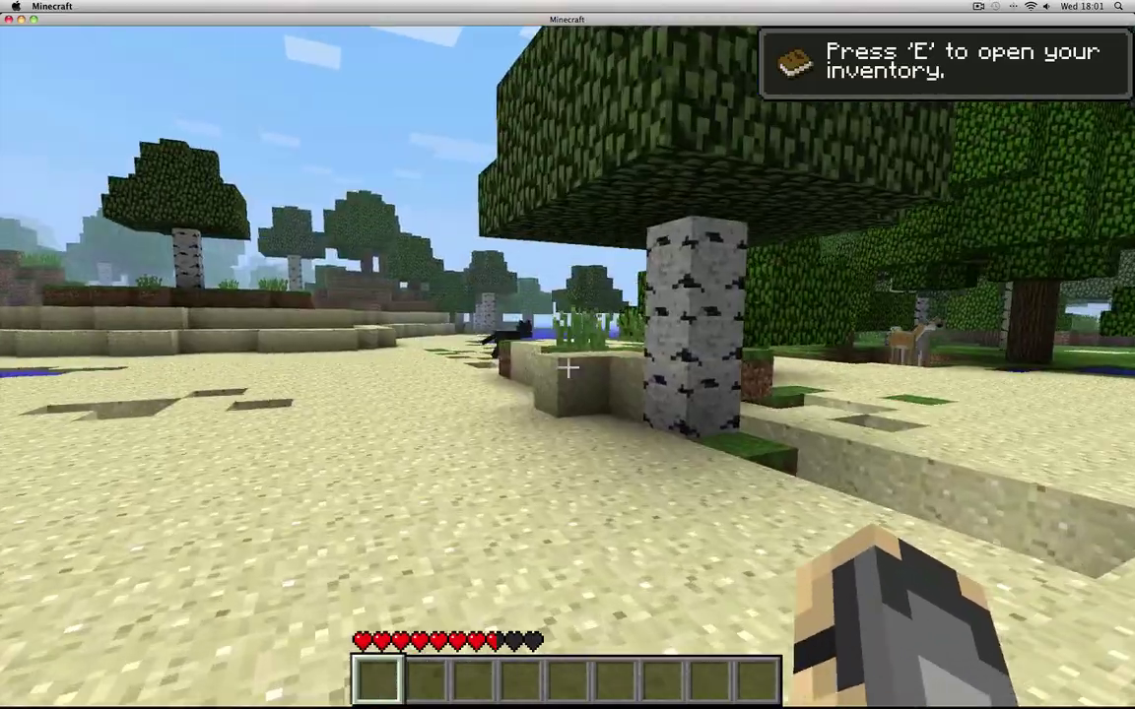
key(w)
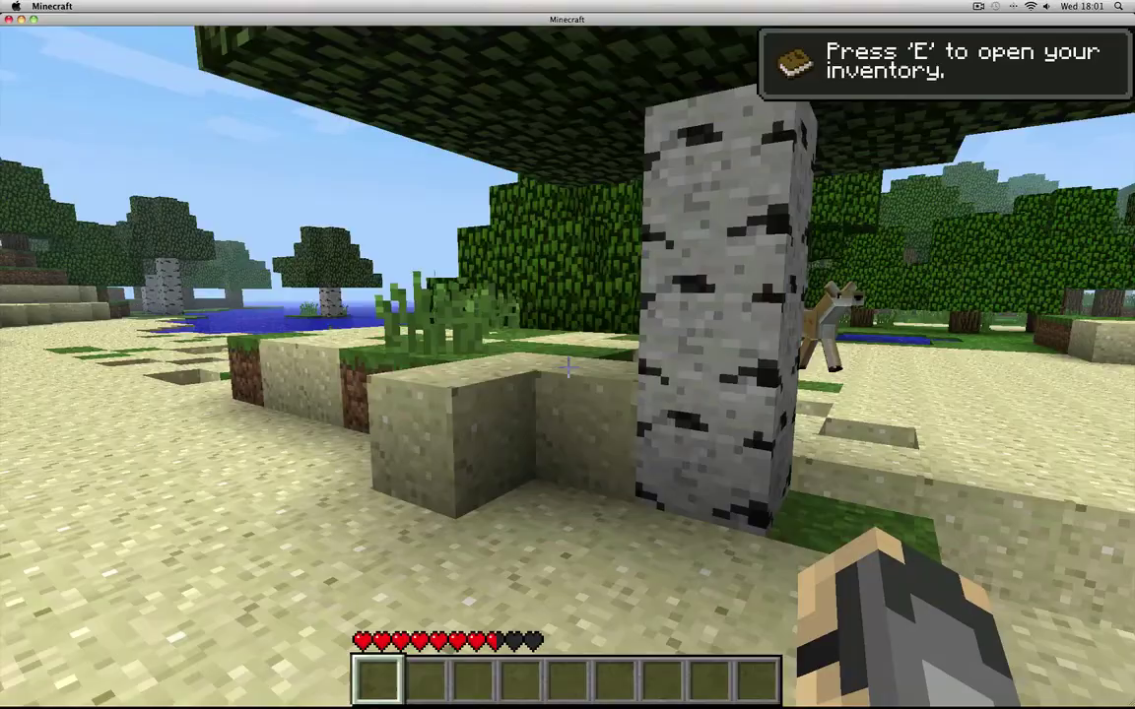
key(w)
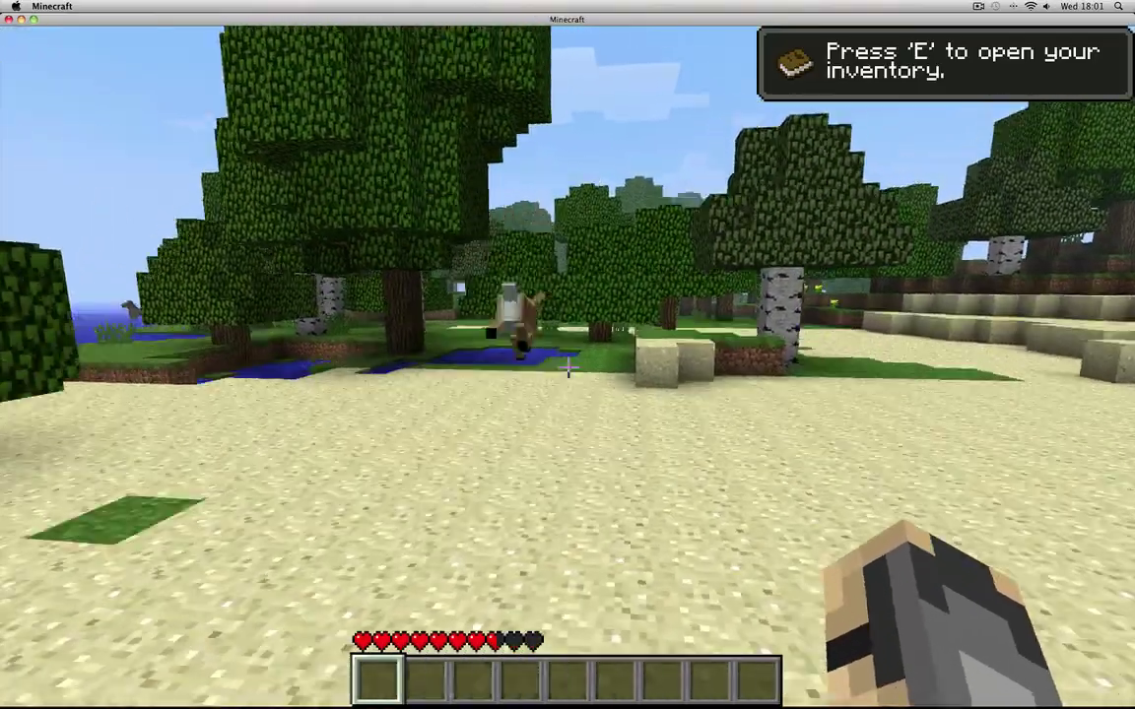
key(w)
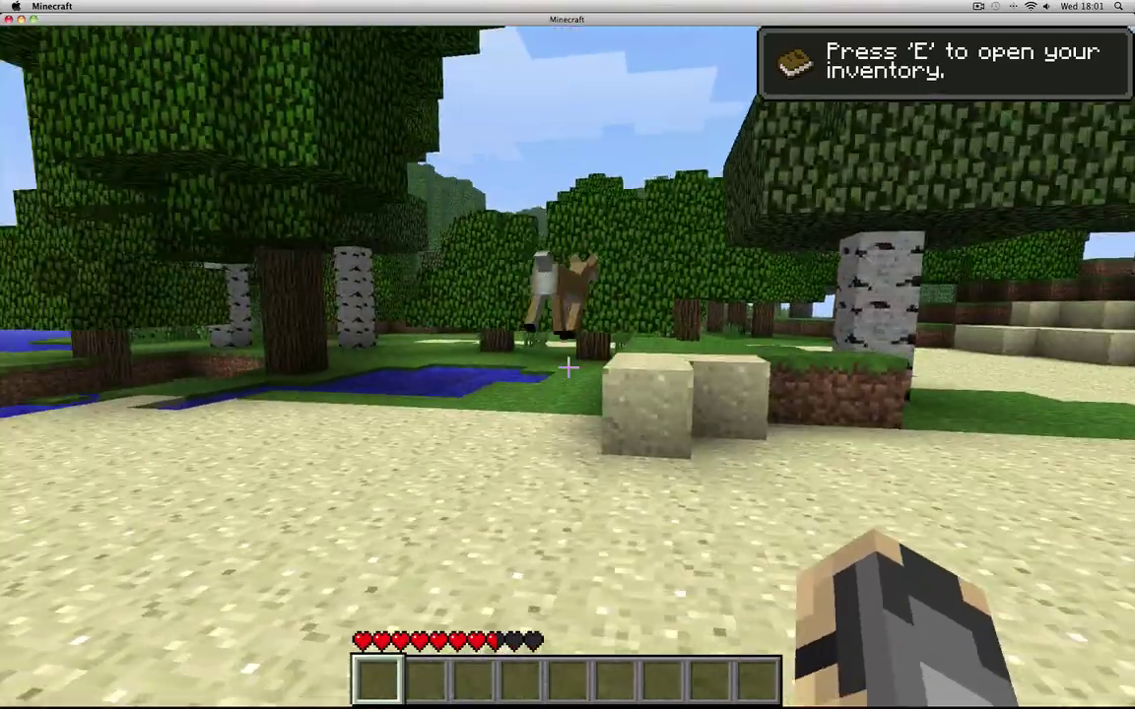
key(w)
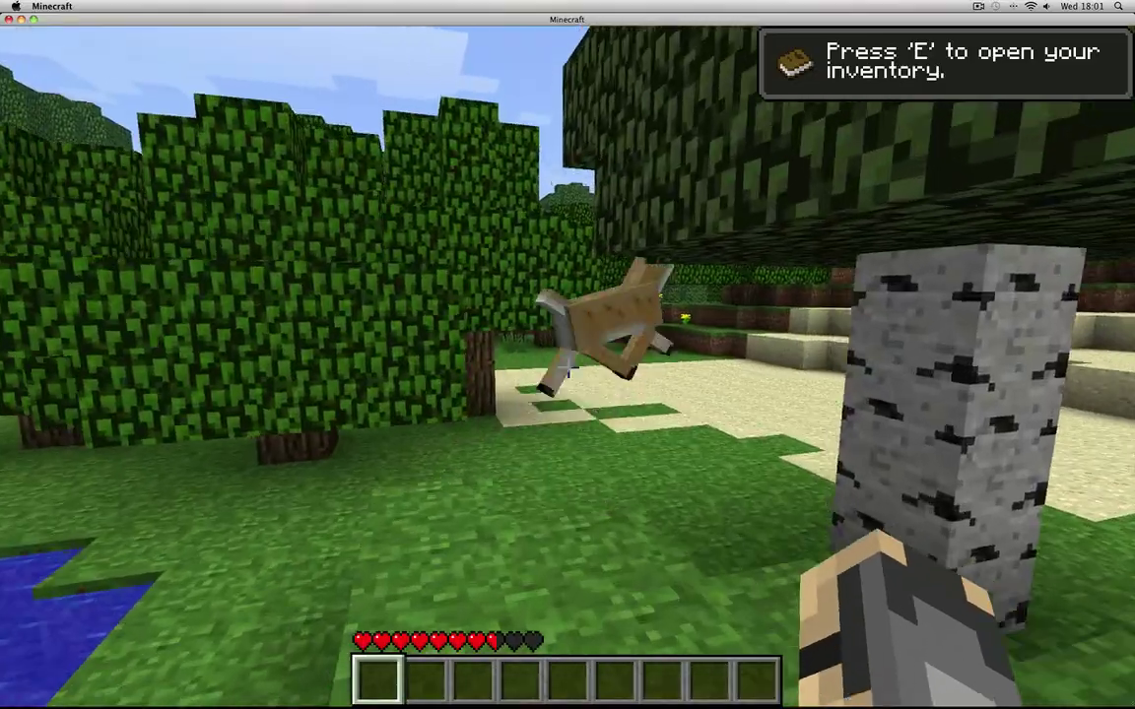
key(w)
key(s)
key(w)
key(s)
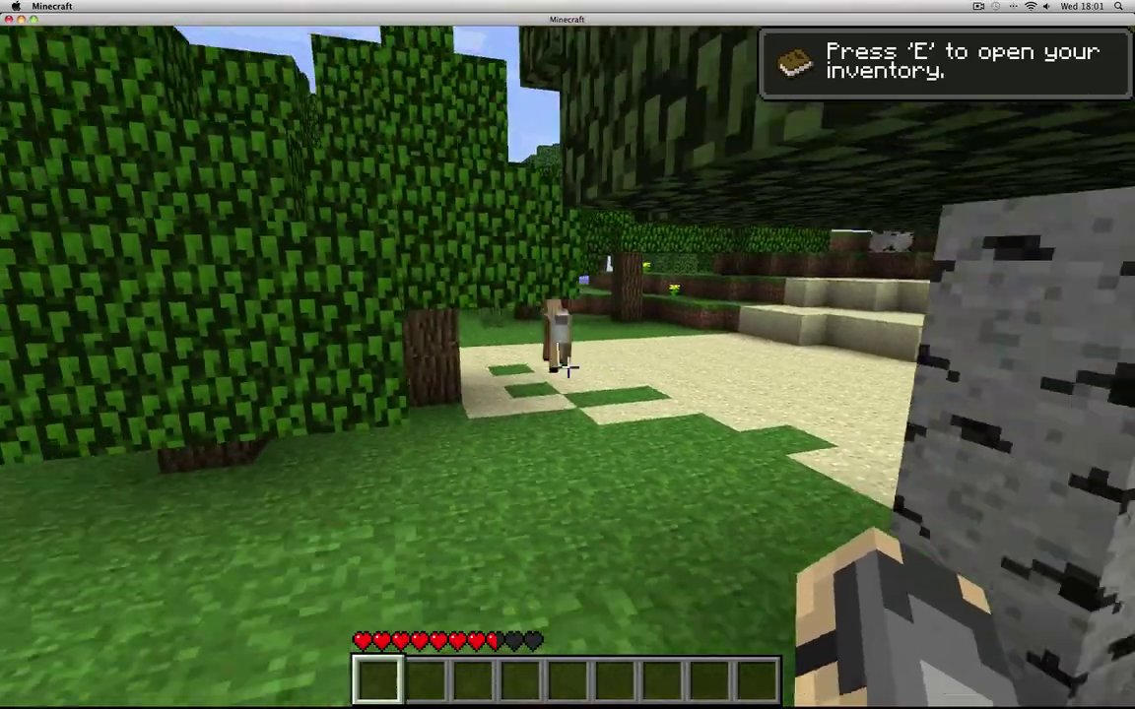
Approach the black big cat on the beach, confront it at close range, and respawn after dying.
key(s)
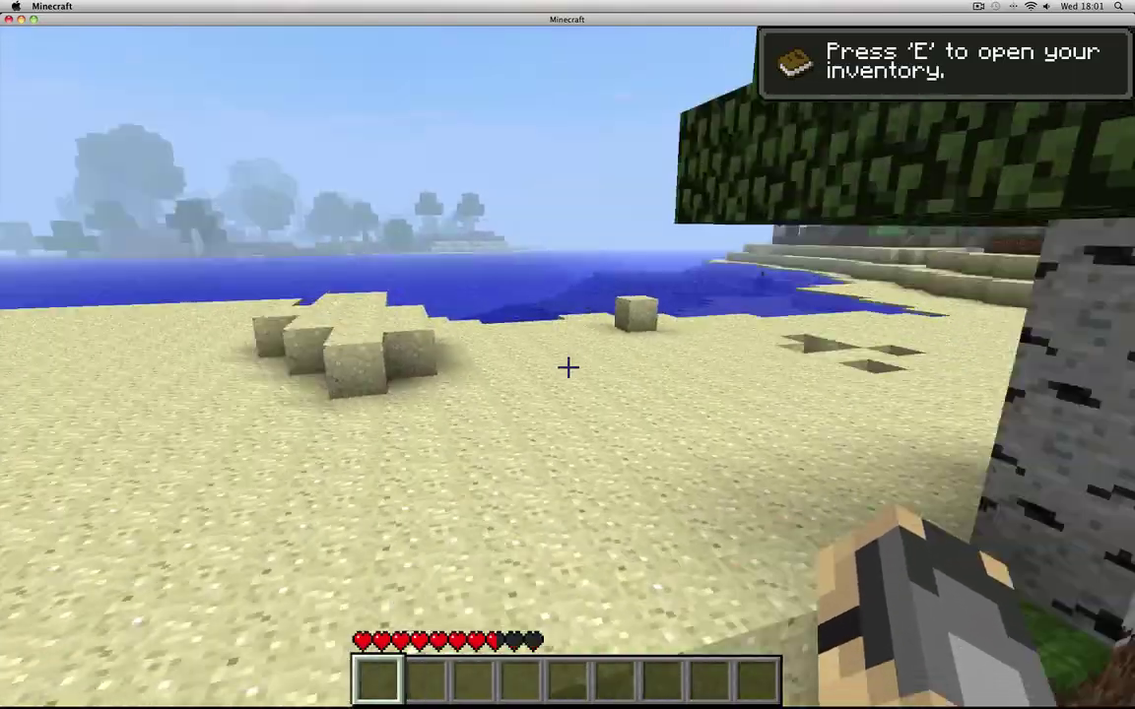
key(w)
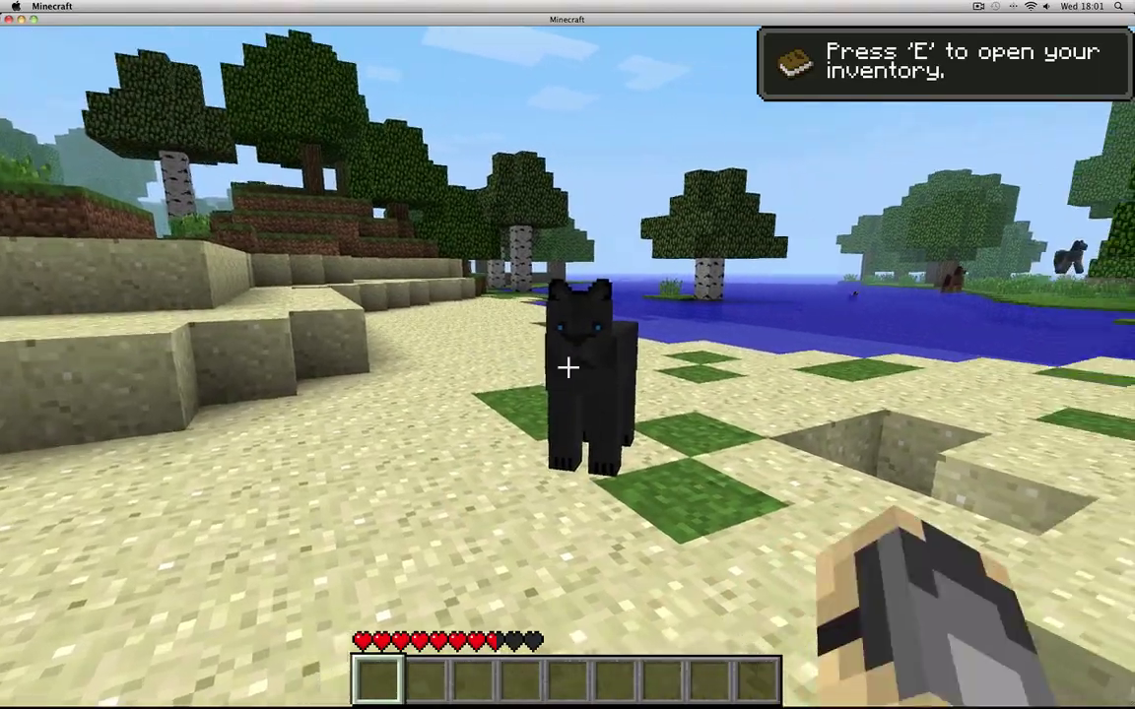
key(w)
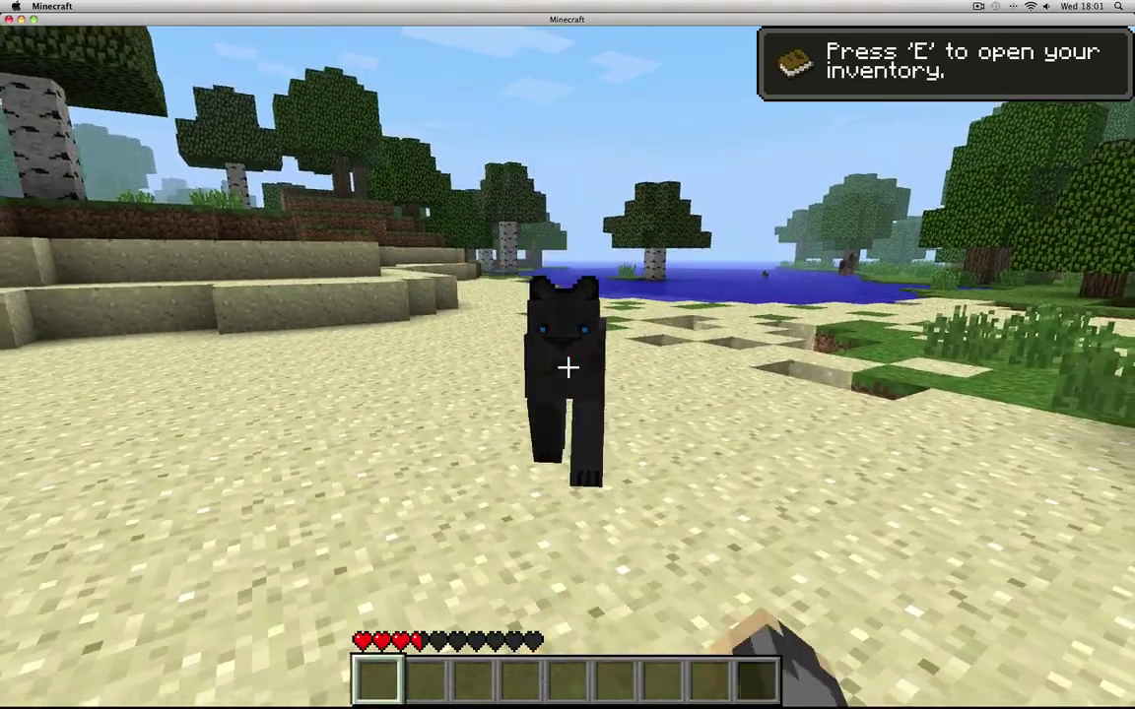
key(w)
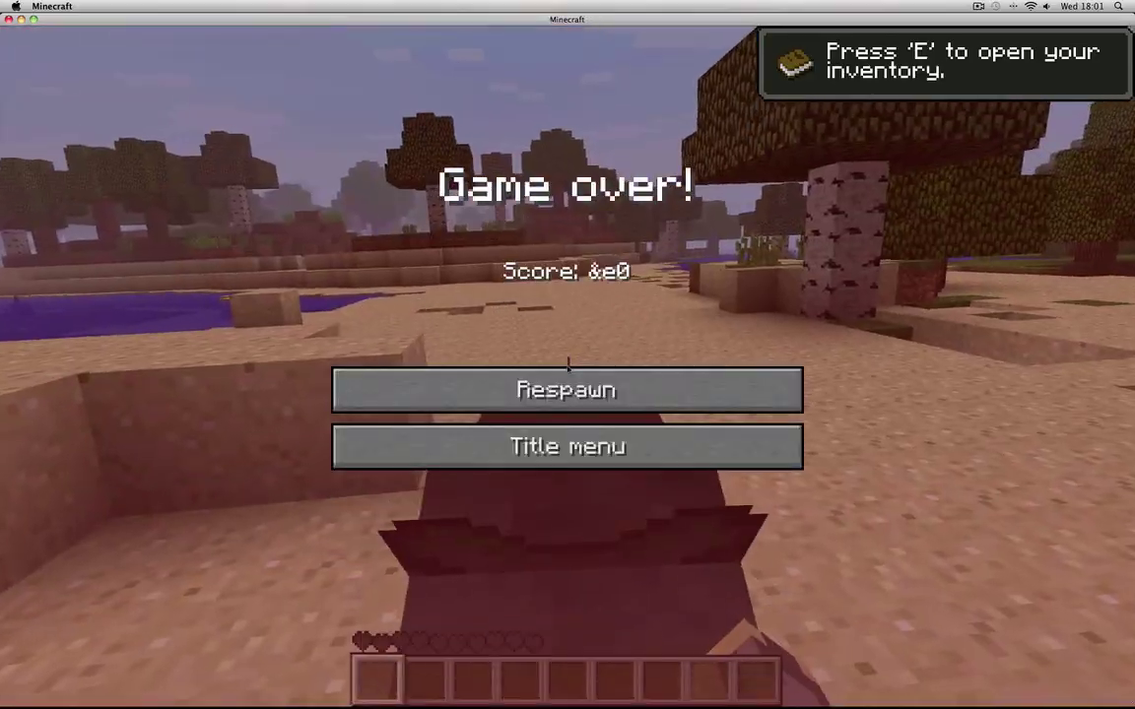
click(568, 387)
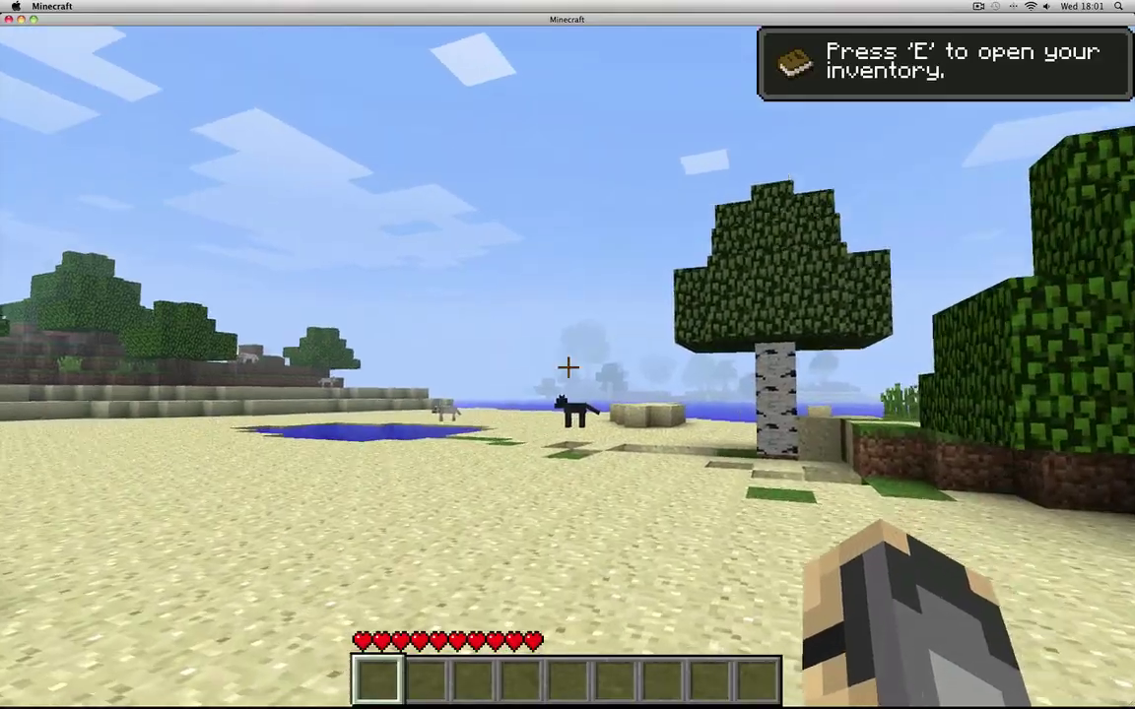
Chase the deer across the grass and sand to the flowers at the forest edge and hit it.
key(w)
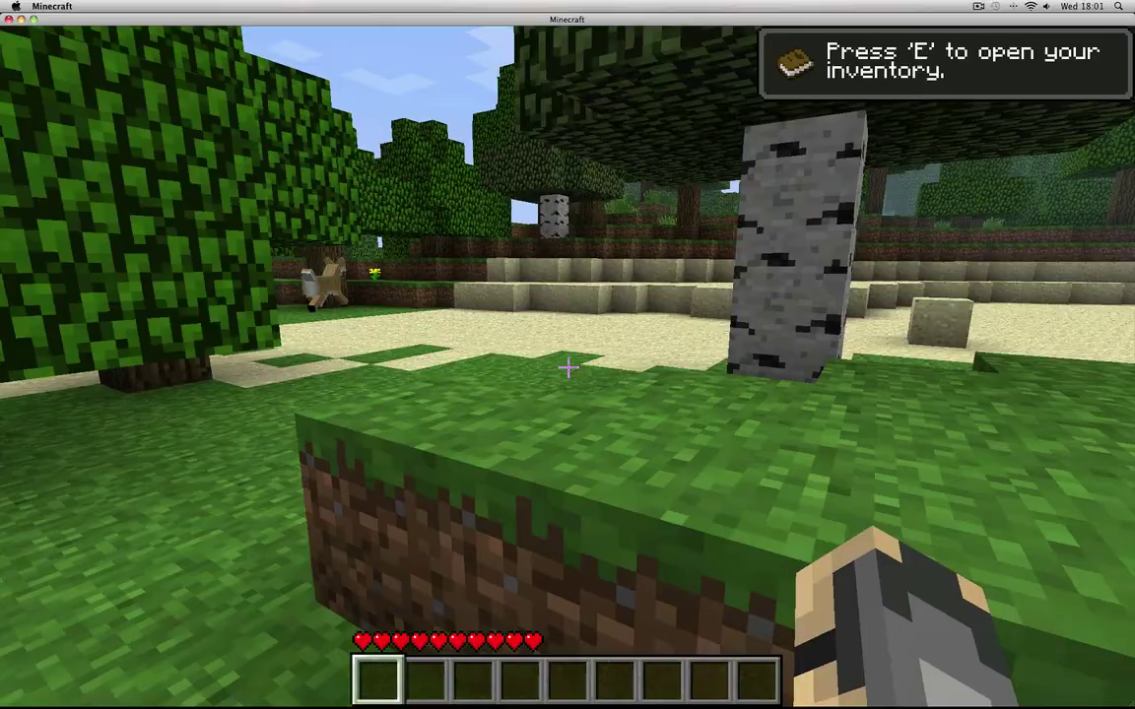
key(w)
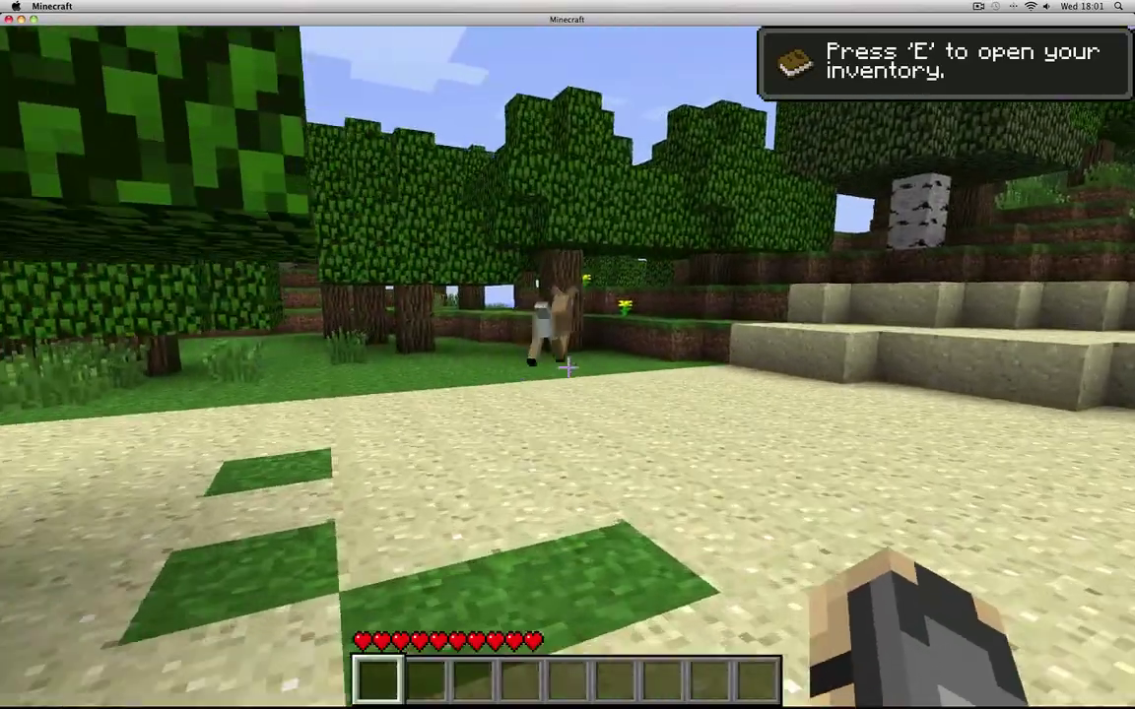
key(w)
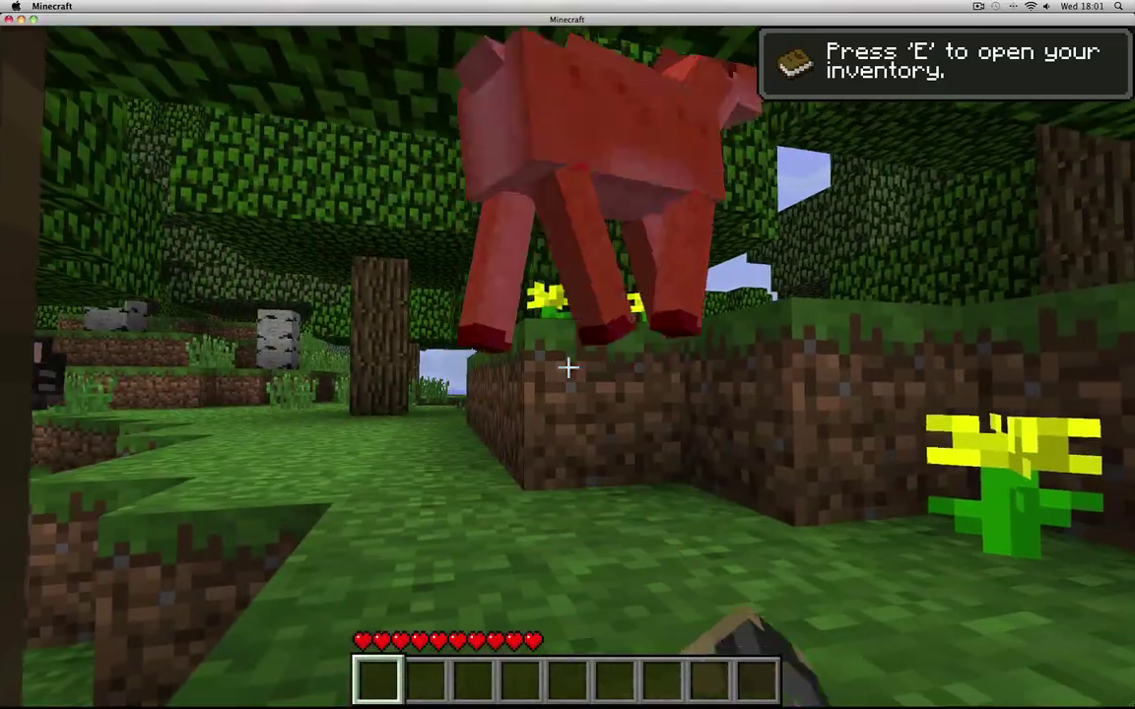
Cross the sand, climb the grassy terraces along the forest, and return to the small pond on the beach.
key(w)
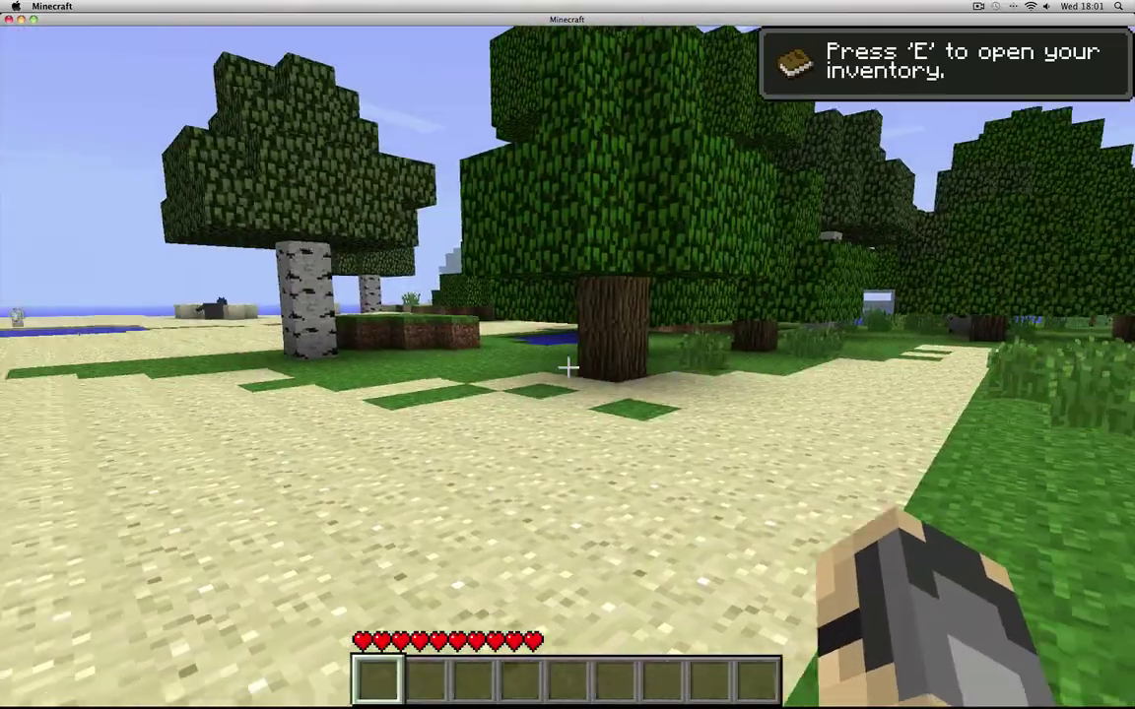
key(w)
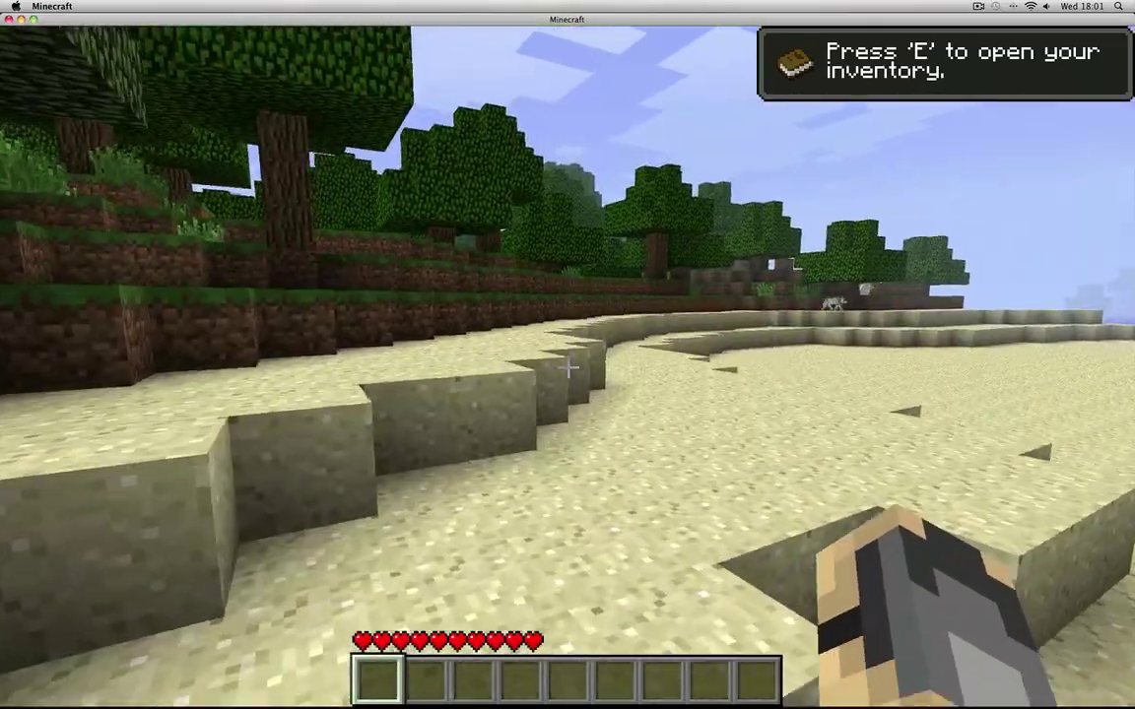
key(w)
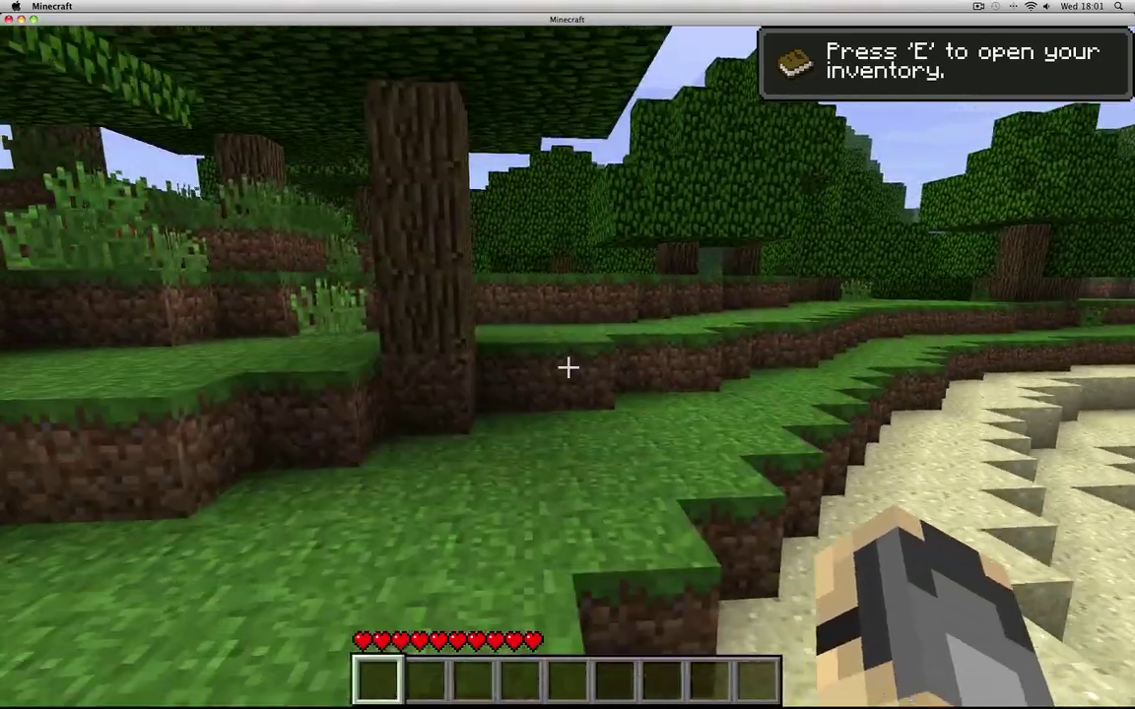
key(w)
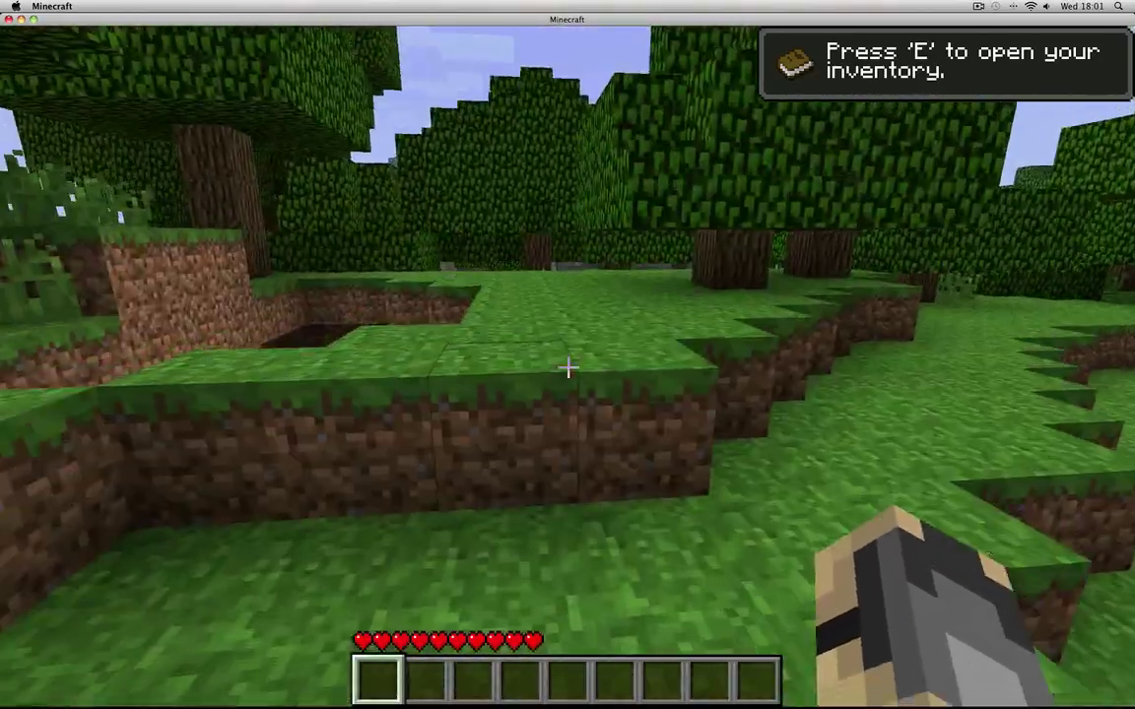
key(w)
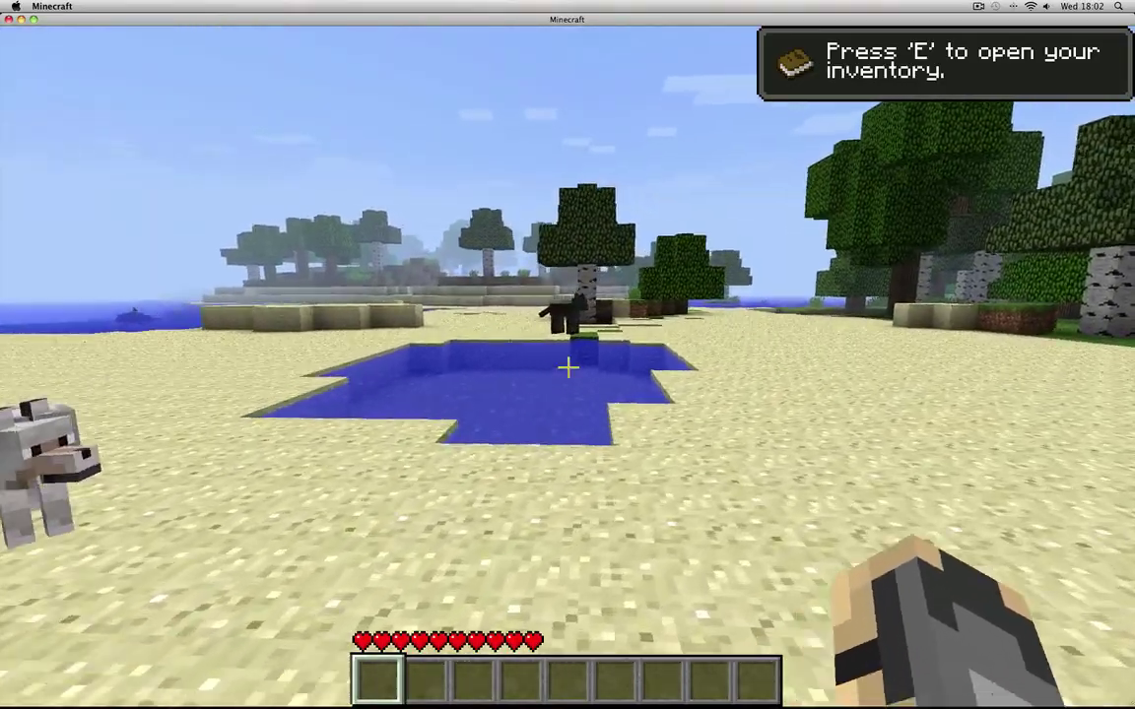
Move around the beach pond to examine the wolf and the black big cat from the near shore.
key(w)
key(w)
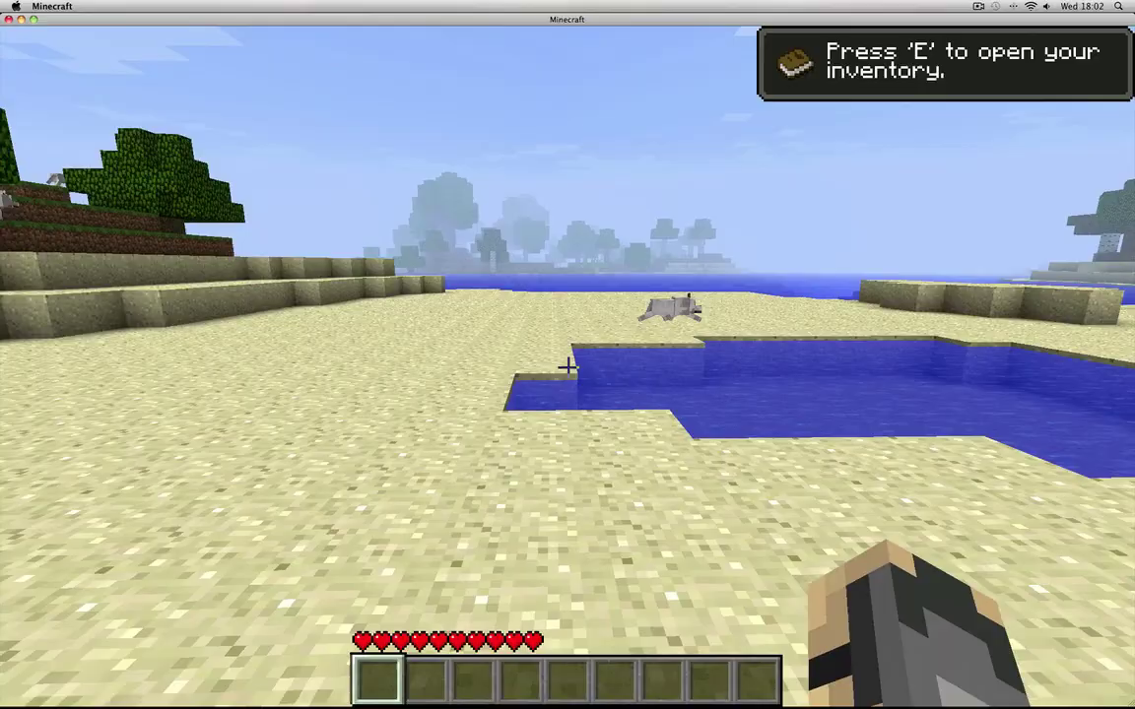
key(w)
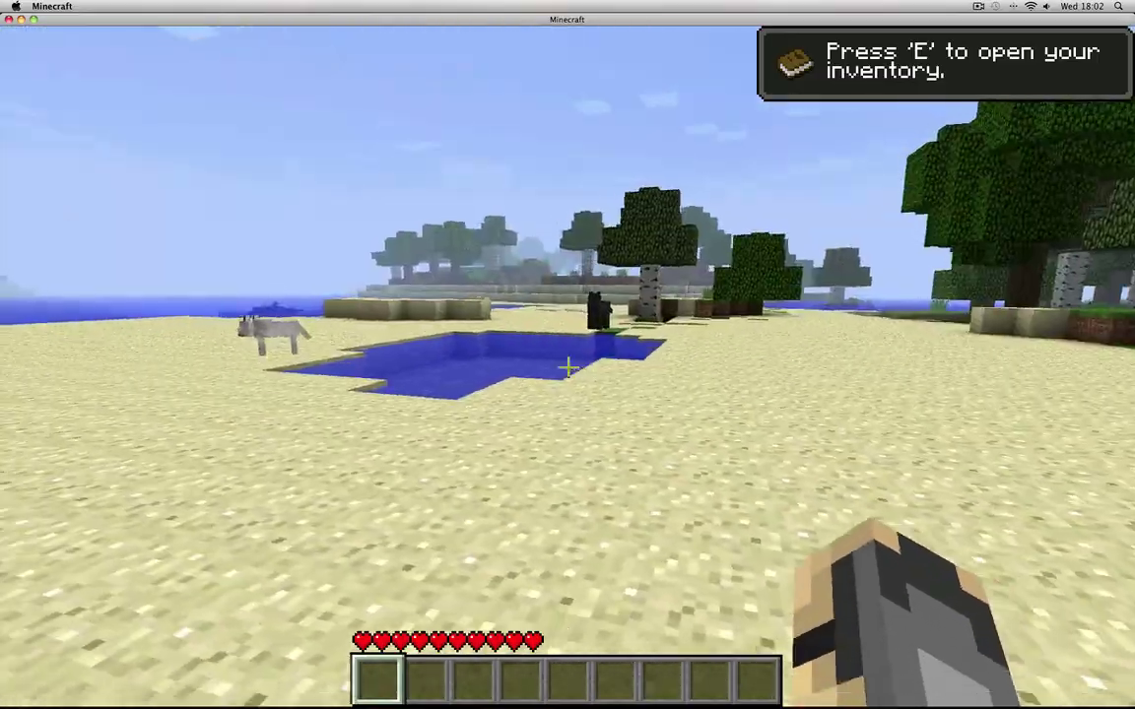
key(w)
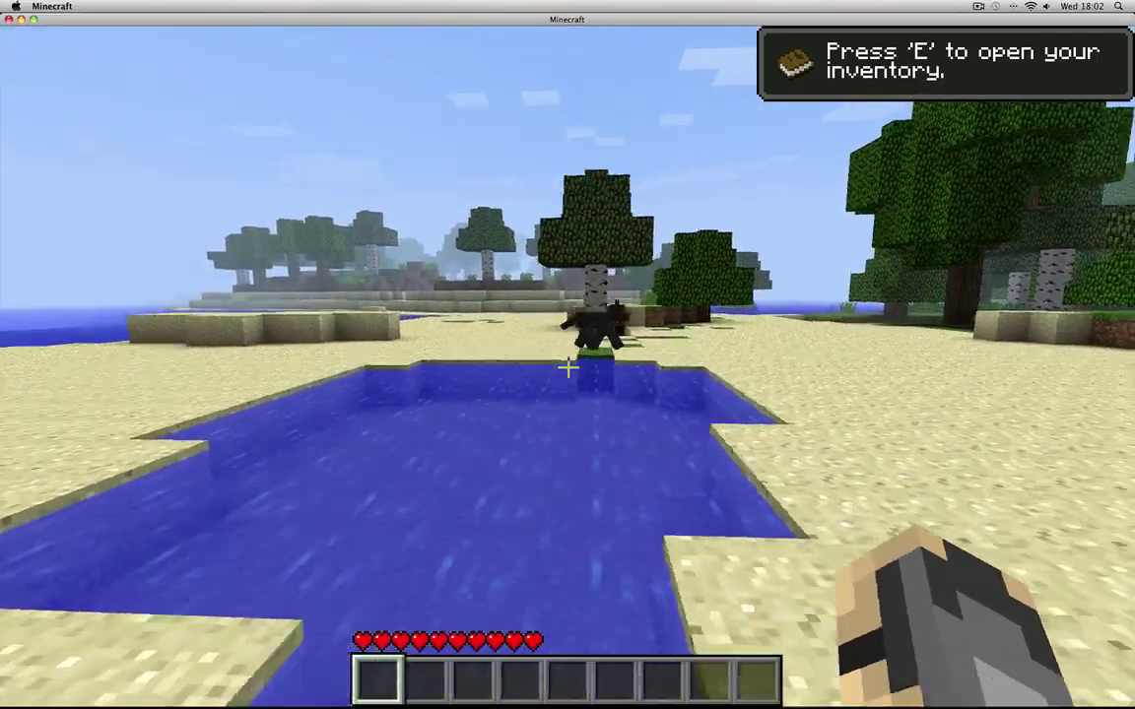
Back away from the pond and watch the black big cat near the birch tree from a safe distance.
key(d)
key(s)
key(w)
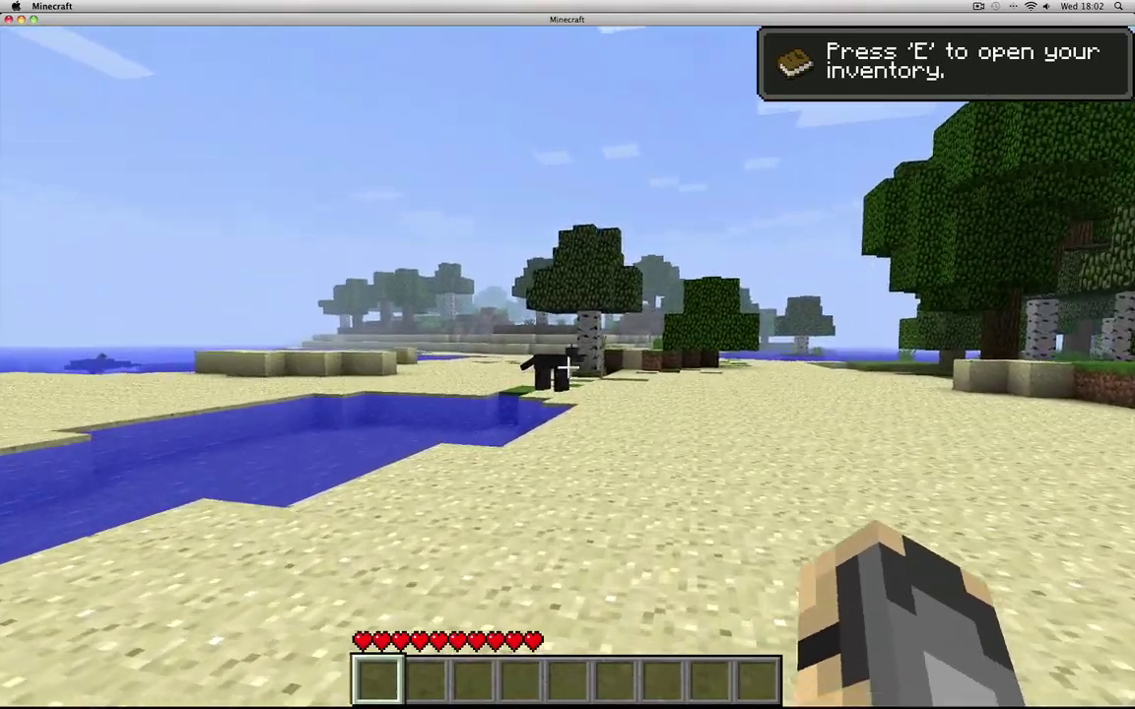
key(s)
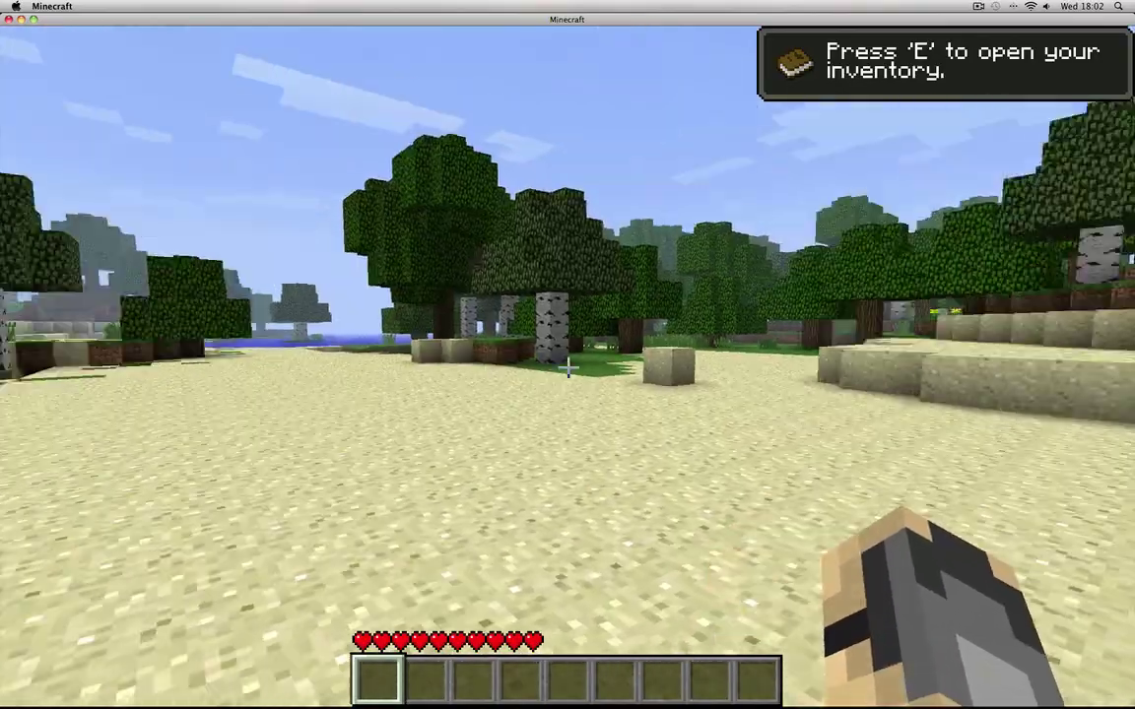
key(w)
key(s)
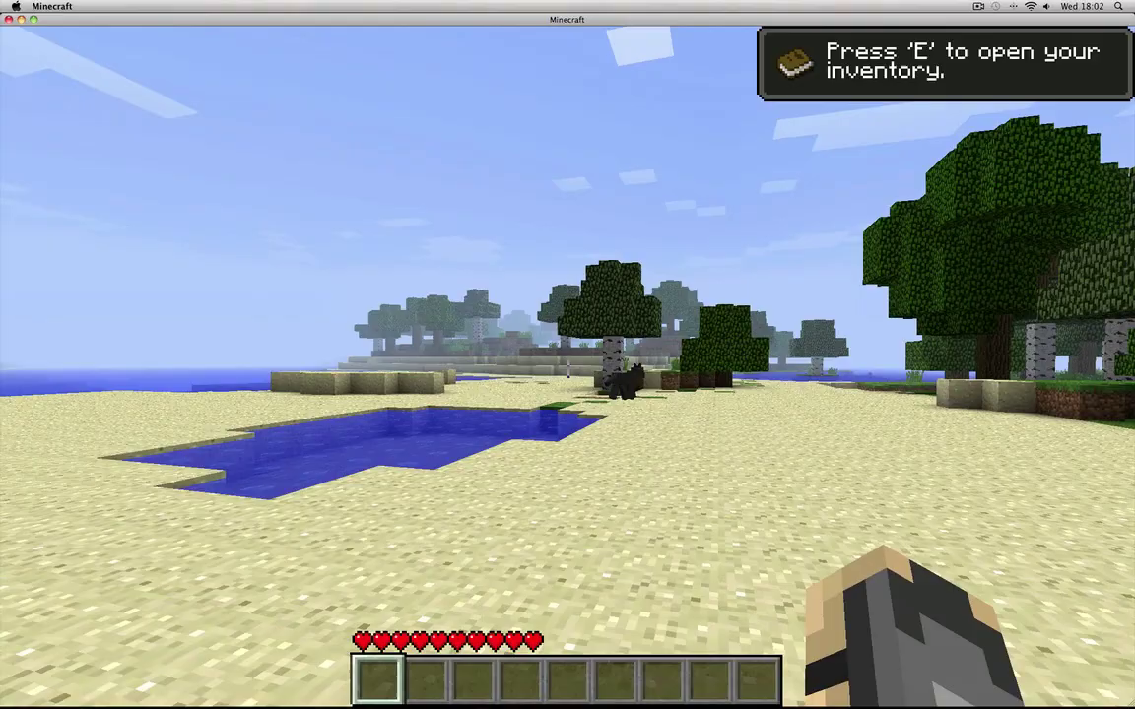